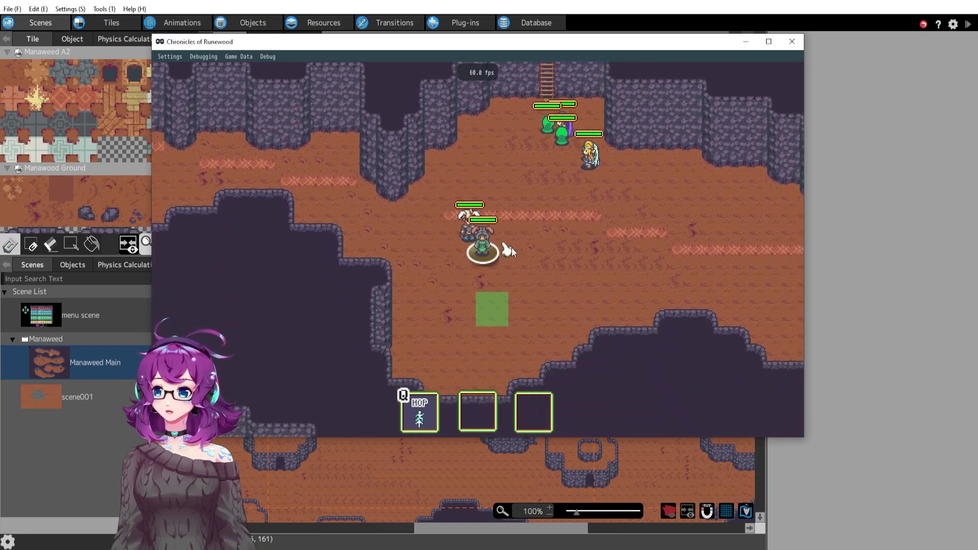
Walk the party back and forth through the cave in the test play to demonstrate movement and followers.
key(d)
key(a)
key(w)
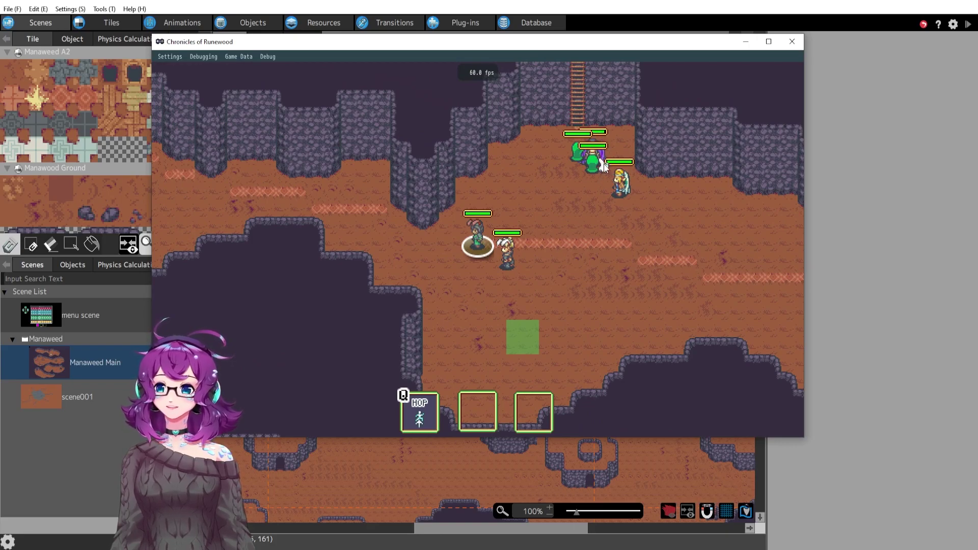
key(d)
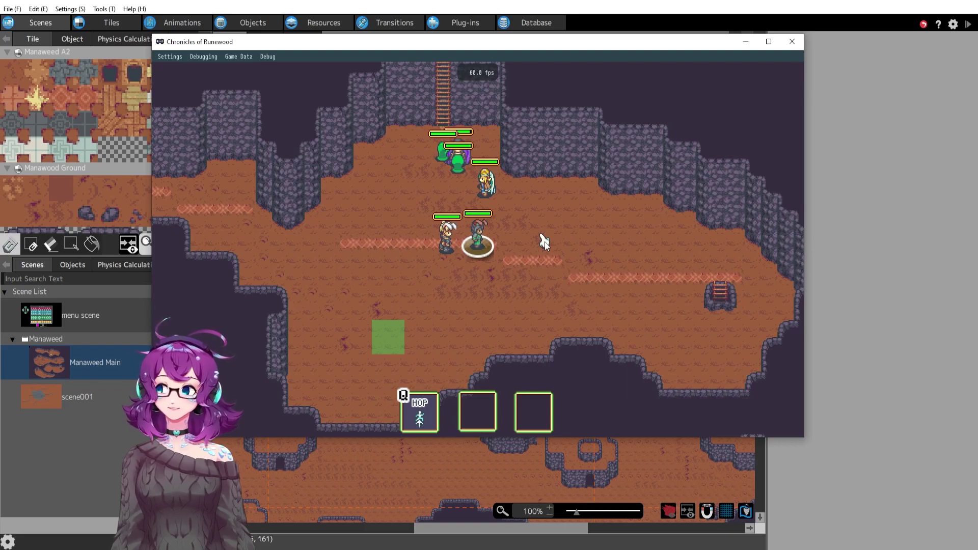
key(a)
key(w)
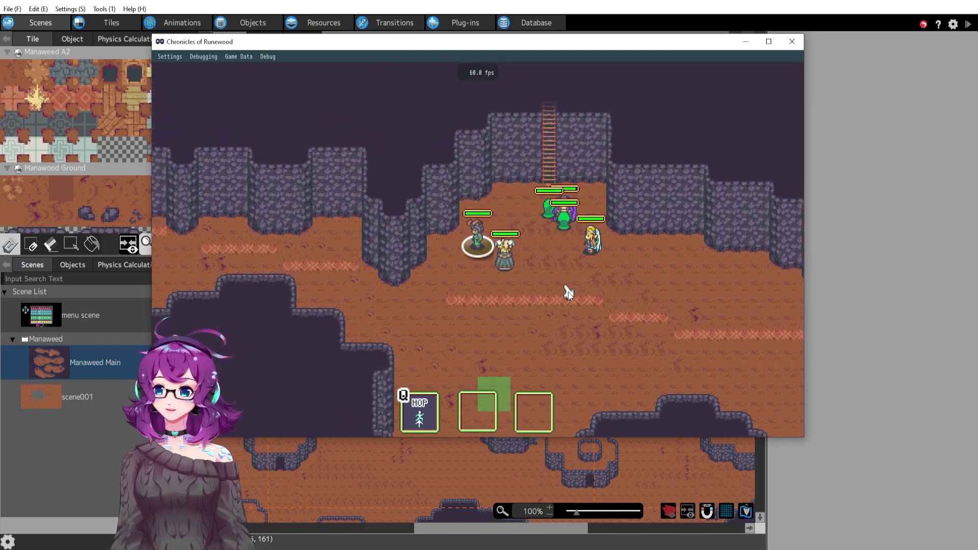
key(d)
key(s)
key(a)
key(w)
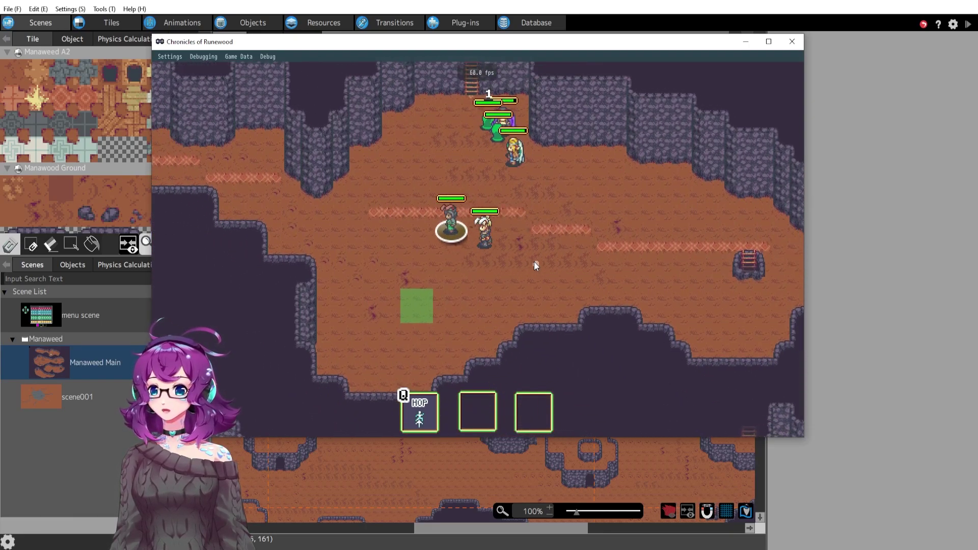
key(a)
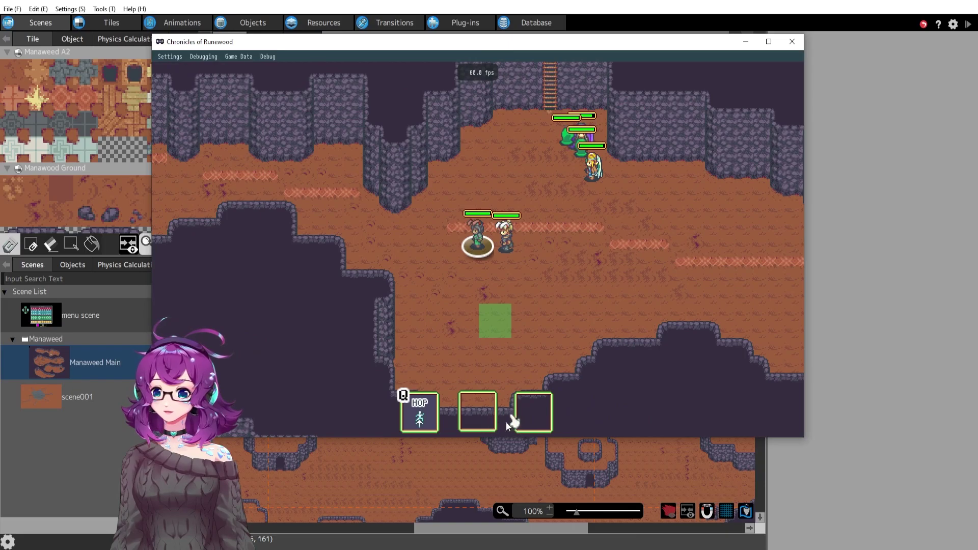
Show the Hop skill's description and use Hop to land on the slimes below the ladder.
mouse_move(435, 419)
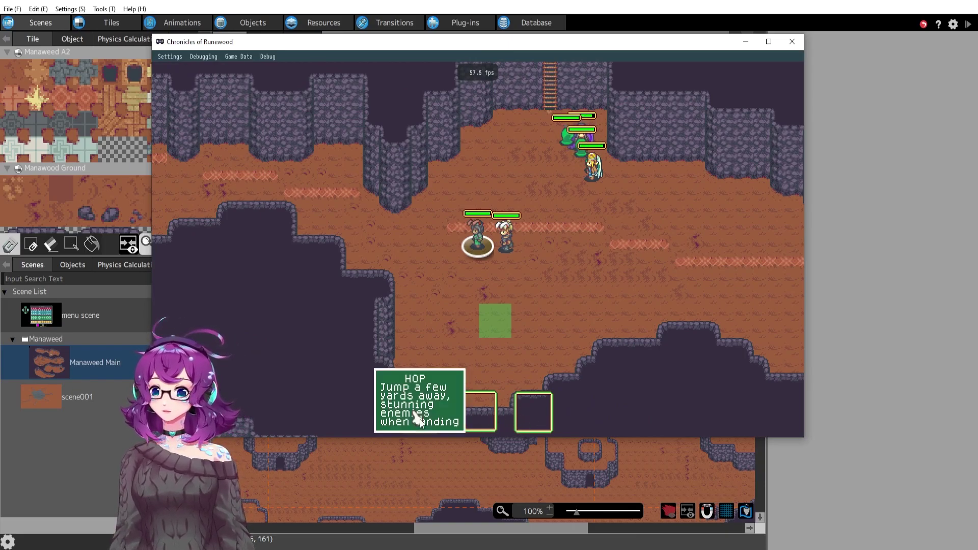
key(d)
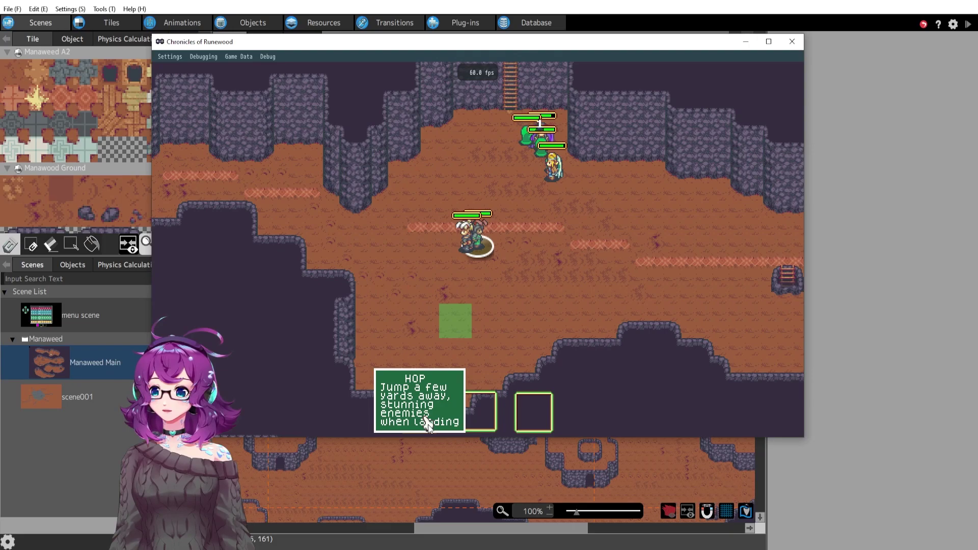
key(q)
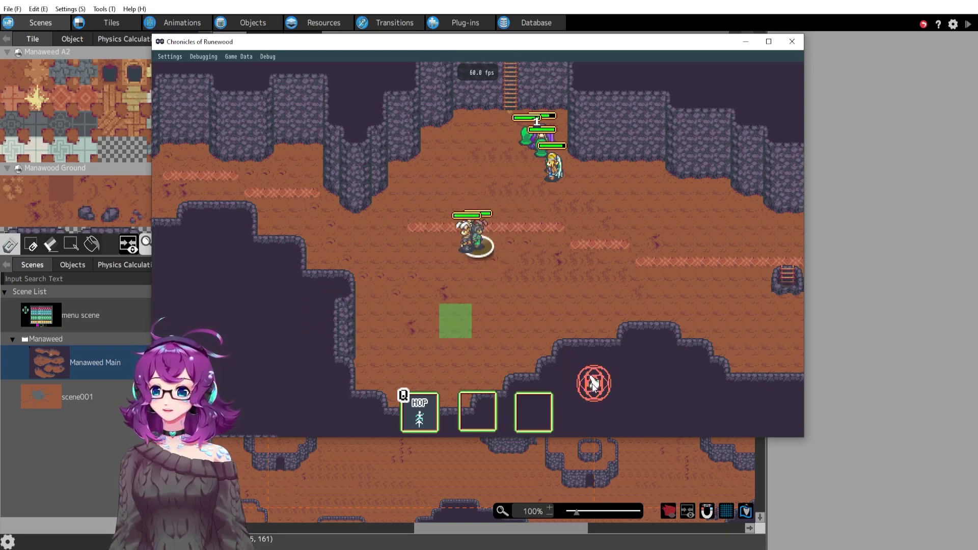
key(q)
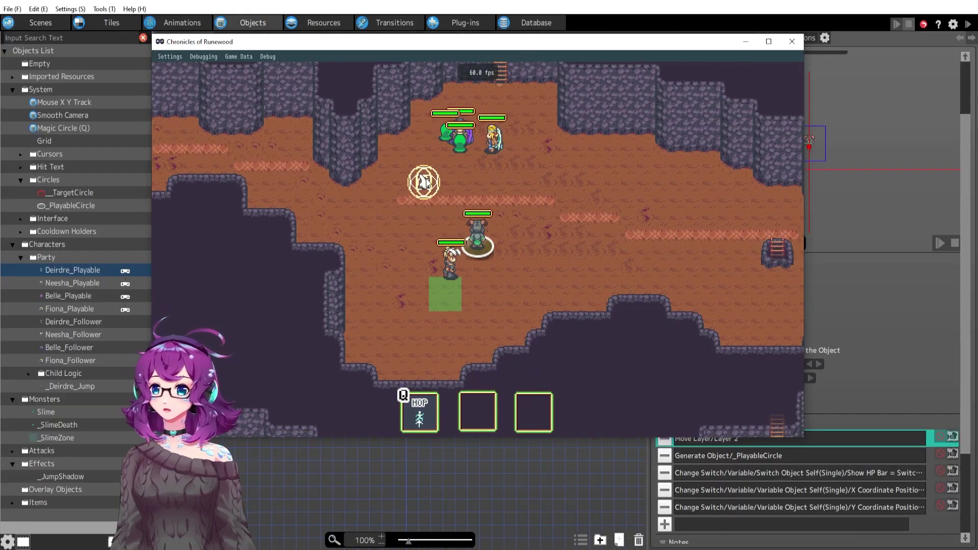
click(456, 138)
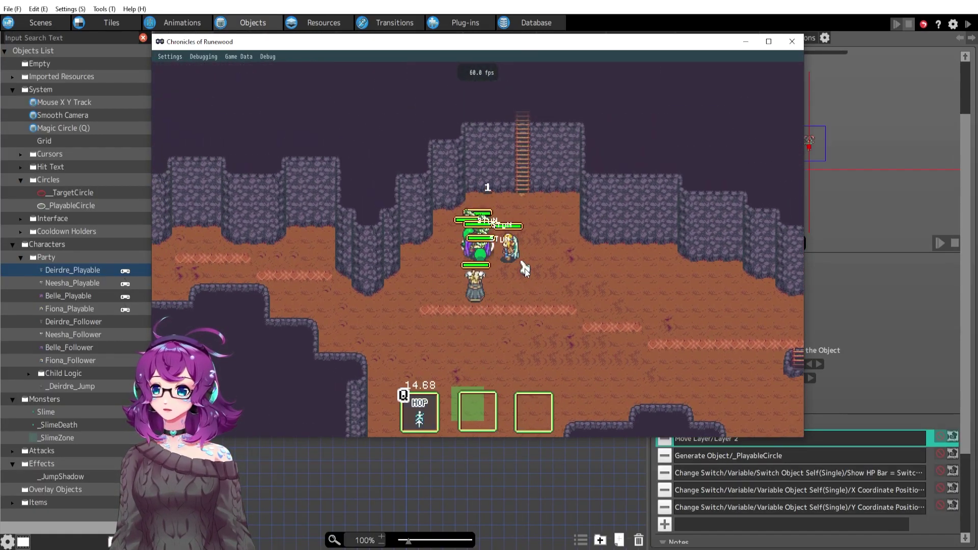
Lead the party around the cave with the slimes in pursuit while Hop cools down, and close the test play.
key(d)
key(s)
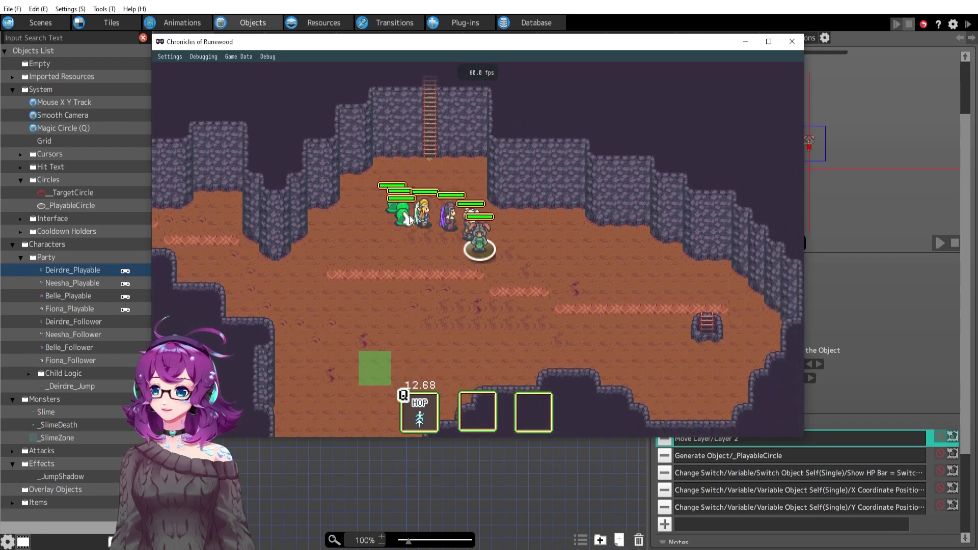
key(a)
key(w)
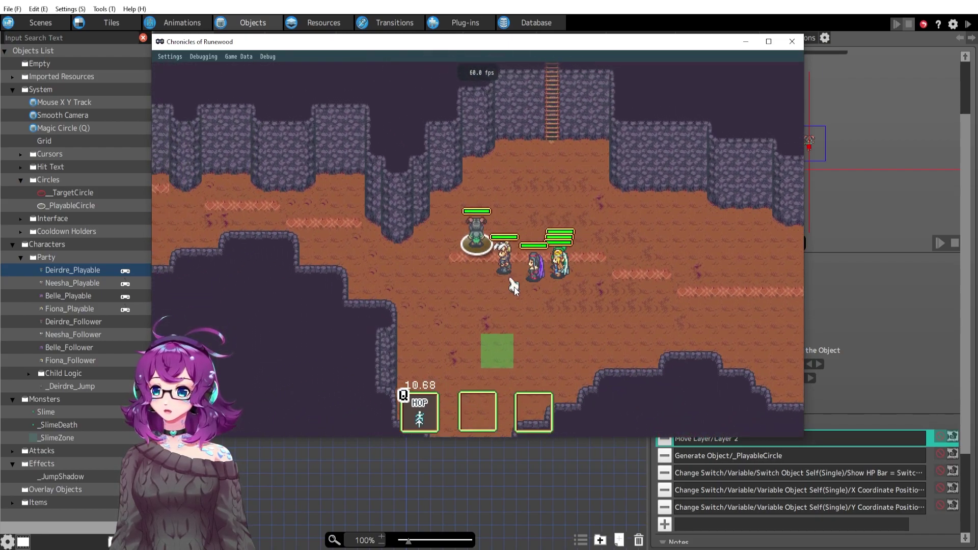
key(a)
key(s)
key(s)
key(d)
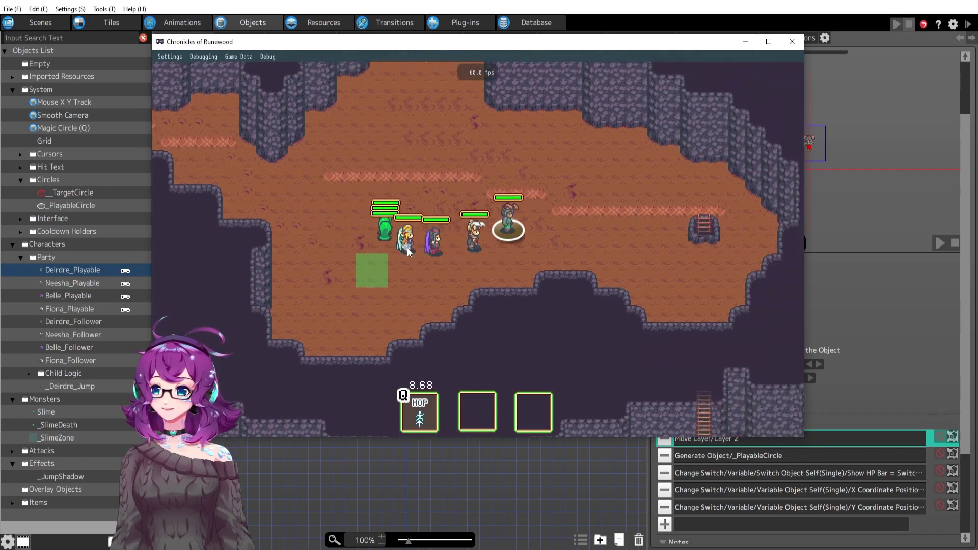
key(w)
key(a)
key(s)
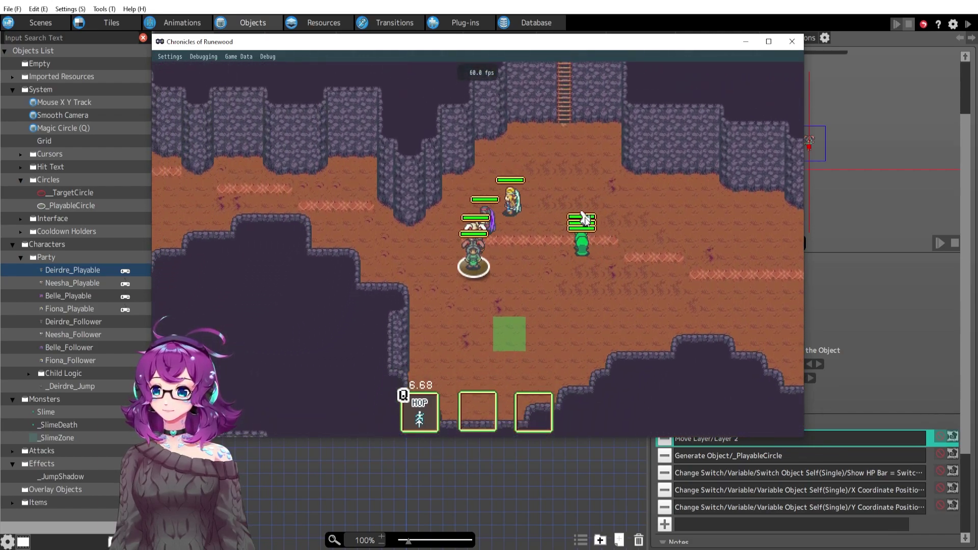
key(s)
key(d)
key(w)
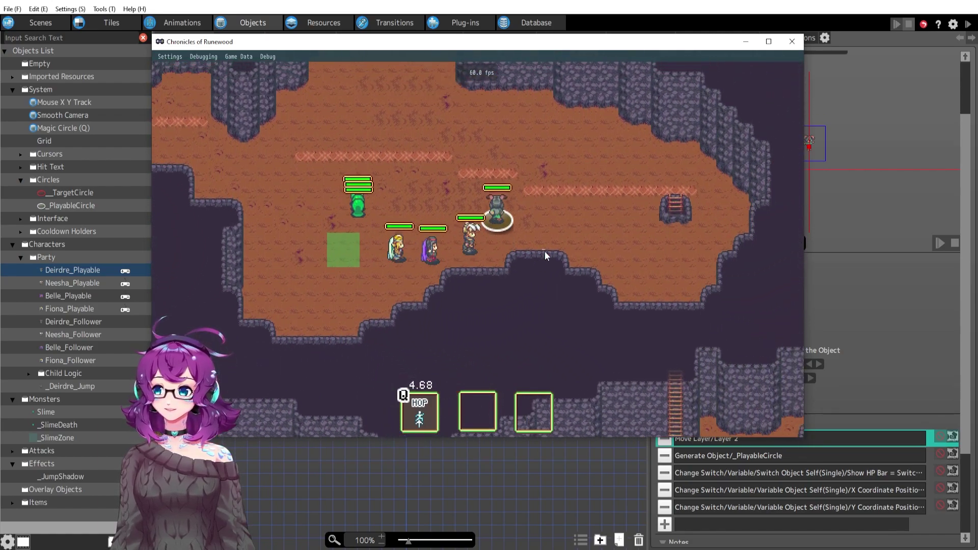
key(a)
key(s)
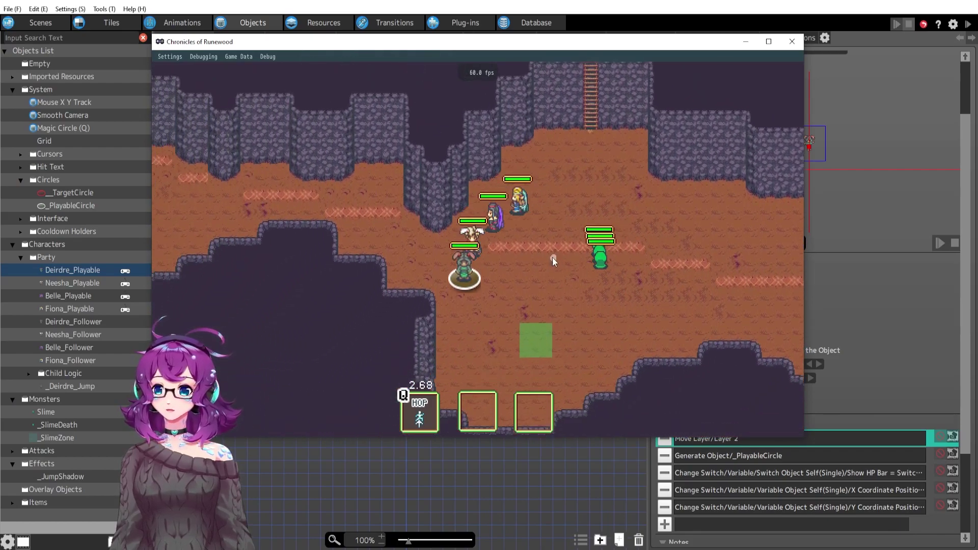
key(d)
key(w)
key(w)
key(d)
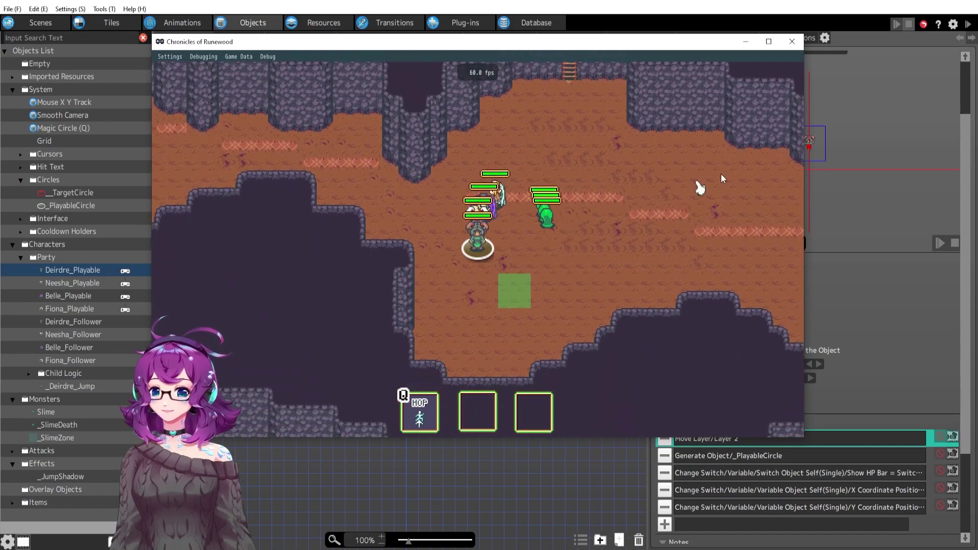
click(792, 42)
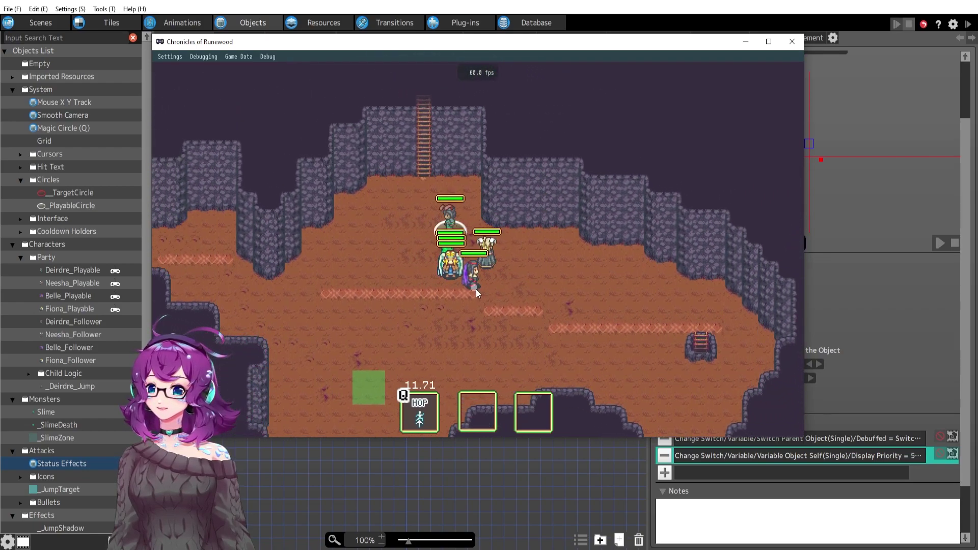
Circle the party around the grouped slimes in another test play while the Hop cooldown runs.
key(a)
key(s)
key(d)
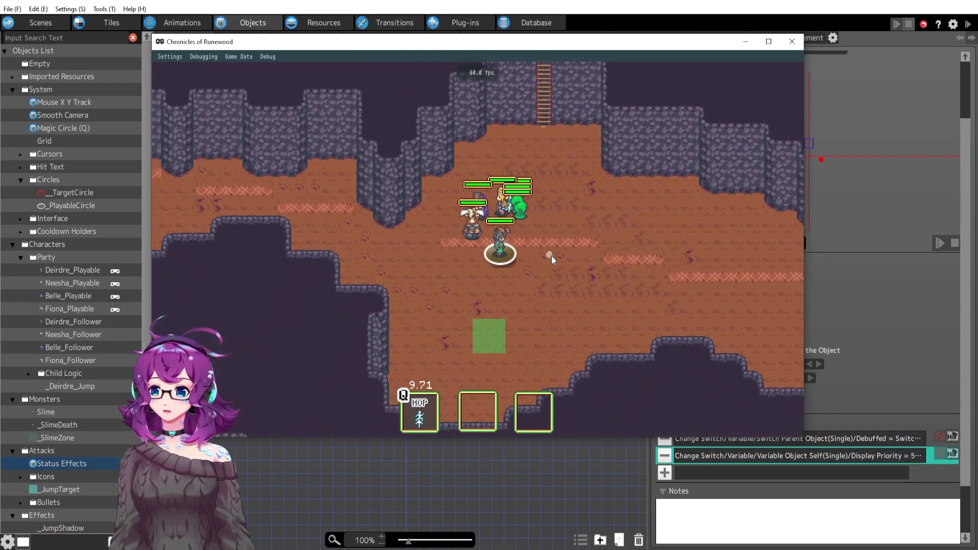
key(s)
key(w)
key(a)
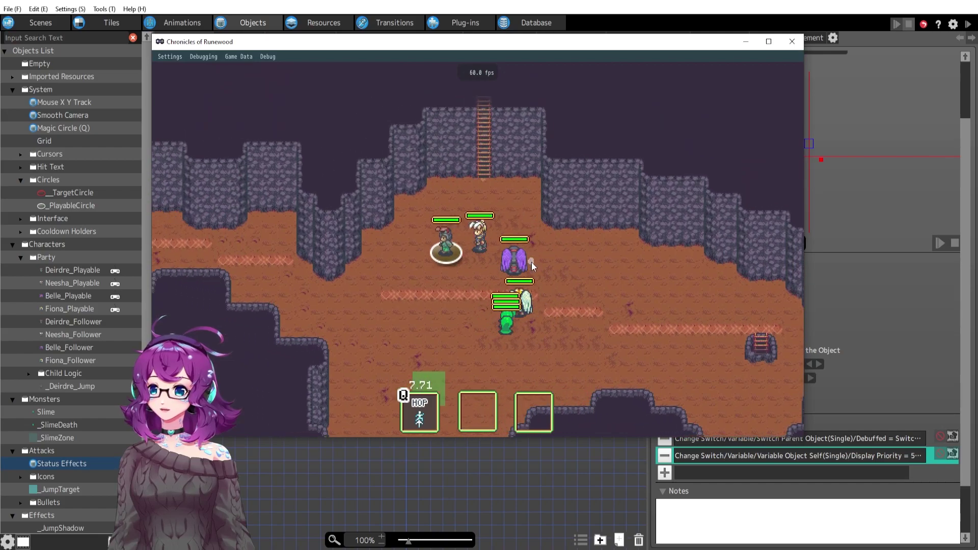
key(s)
key(d)
key(w)
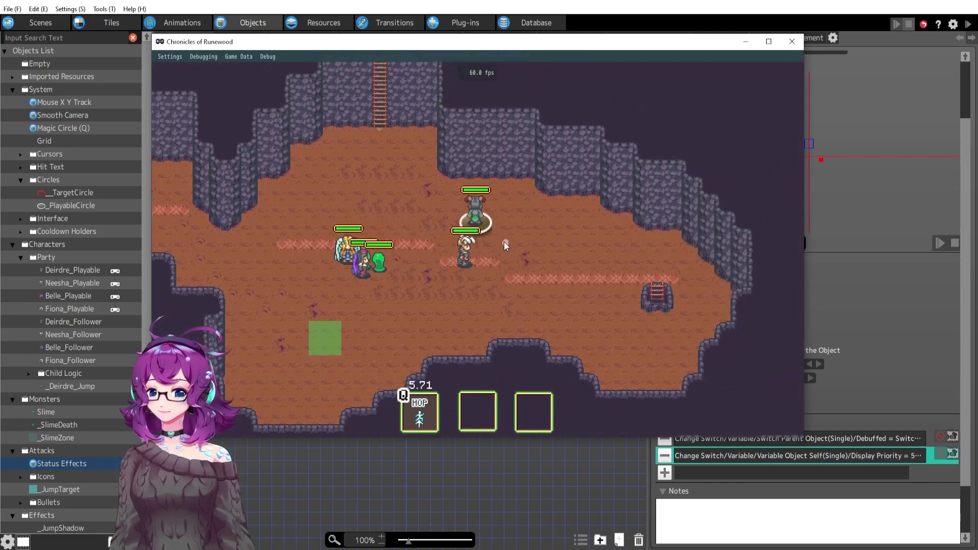
key(w)
key(a)
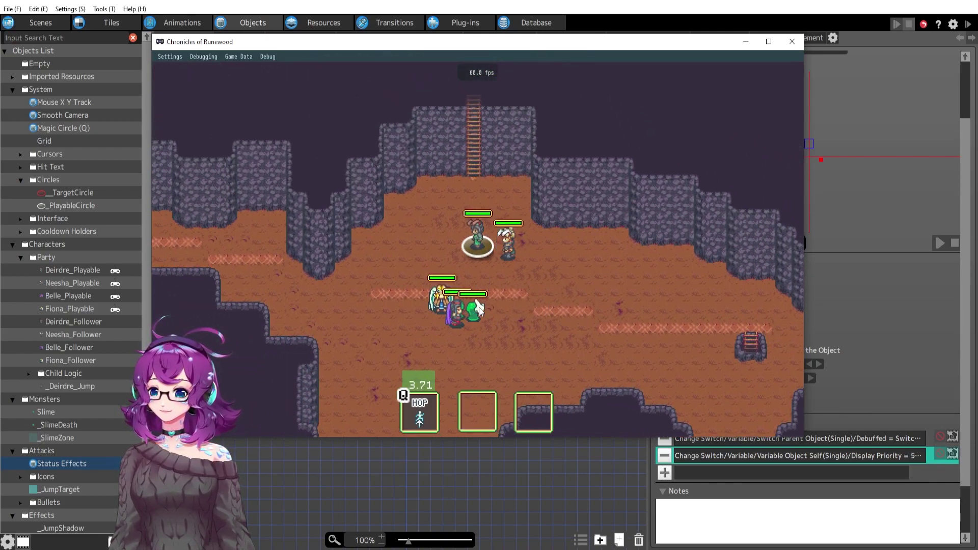
Close the test play and select the Stun action in the Status Effects object's action program.
click(792, 41)
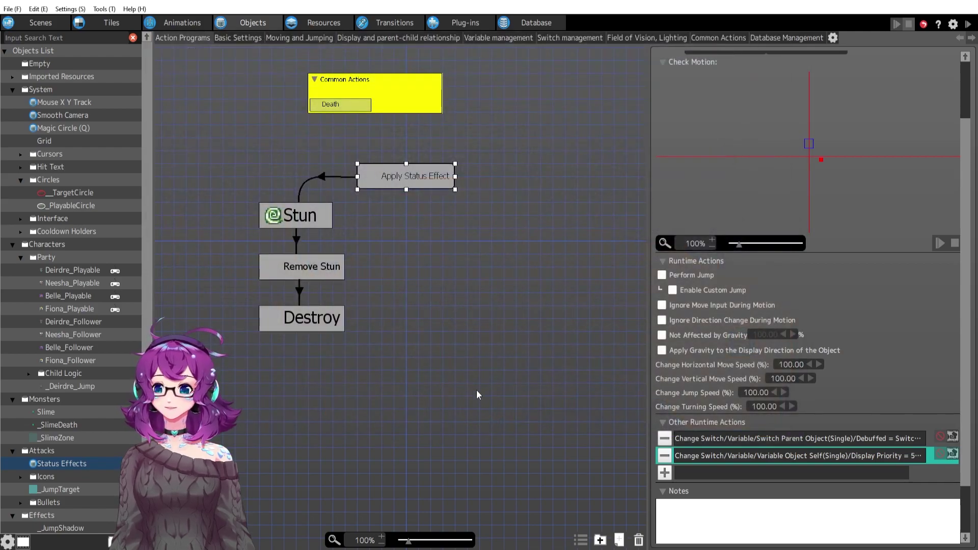
click(311, 222)
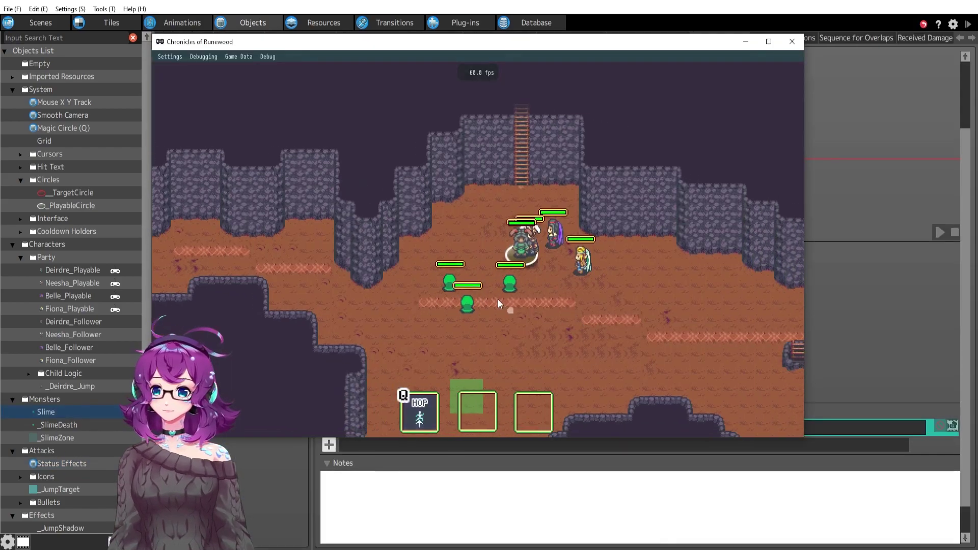
Hop onto the three slimes to test the stun icons, and run the party around the cave during the cooldown.
key(q)
click(448, 258)
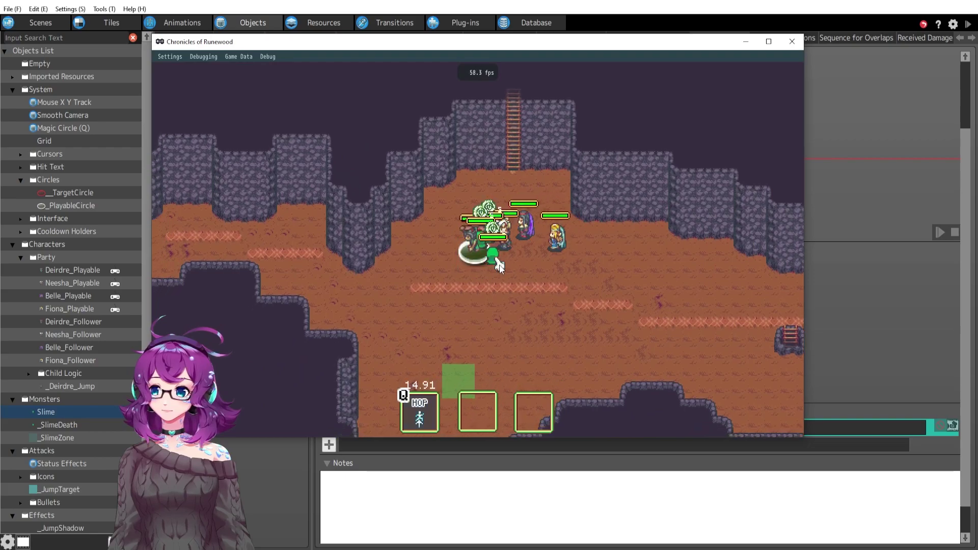
key(s)
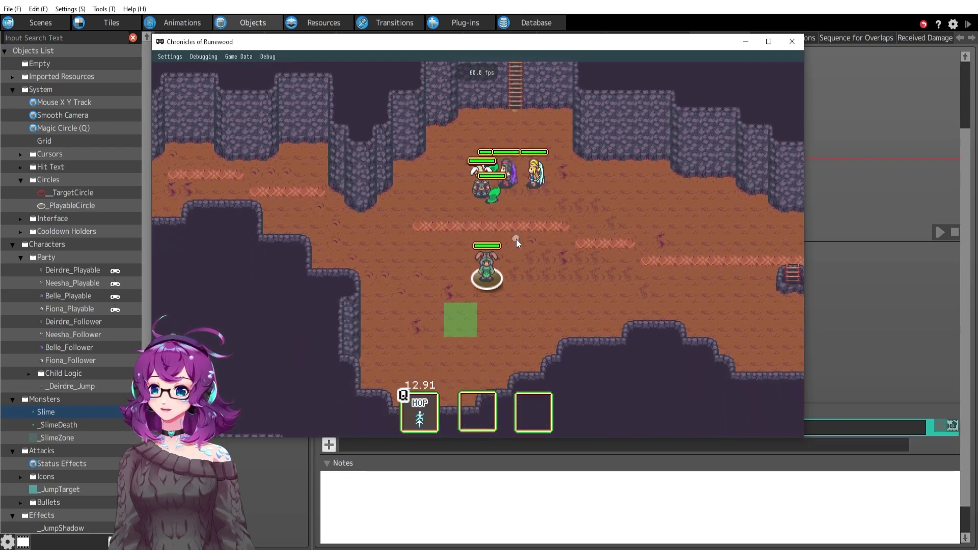
key(d)
key(w)
key(s)
key(a)
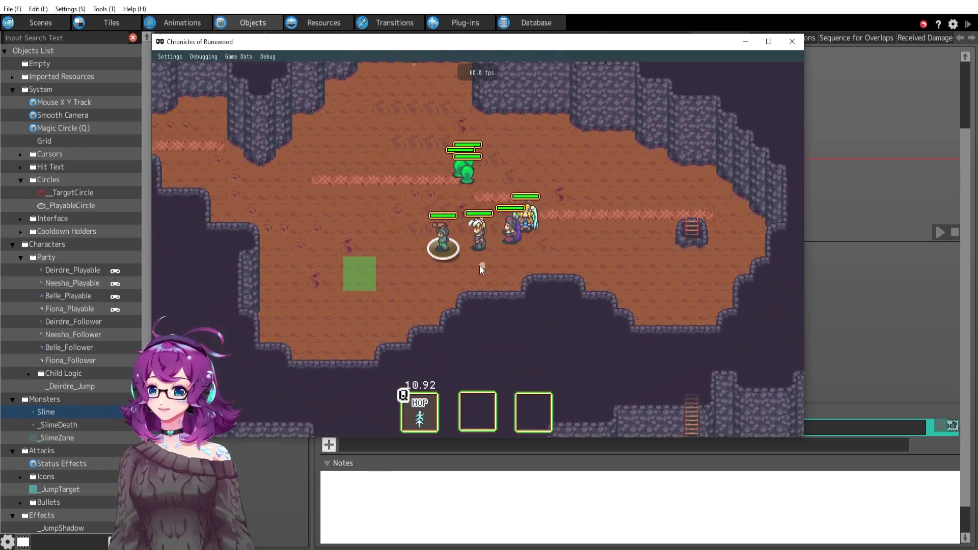
key(w)
key(d)
key(d)
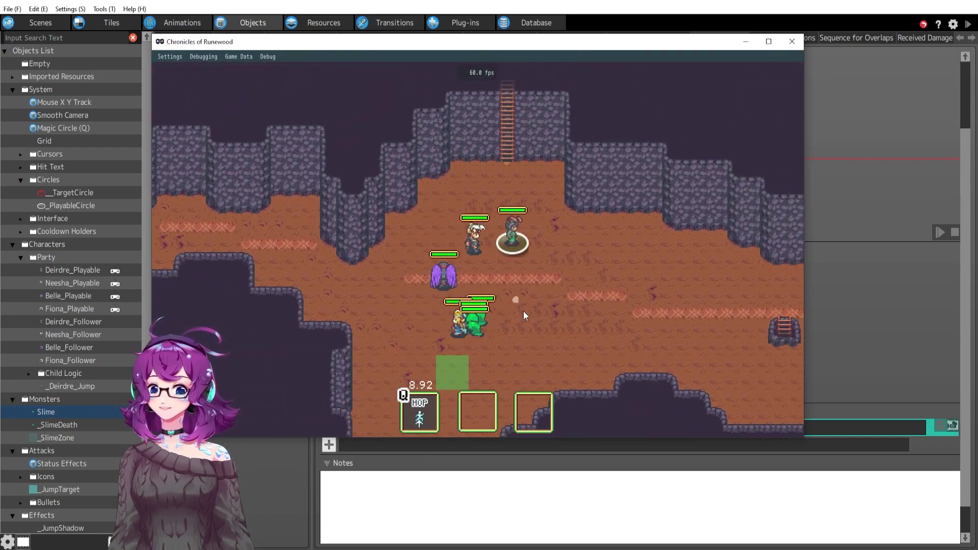
key(s)
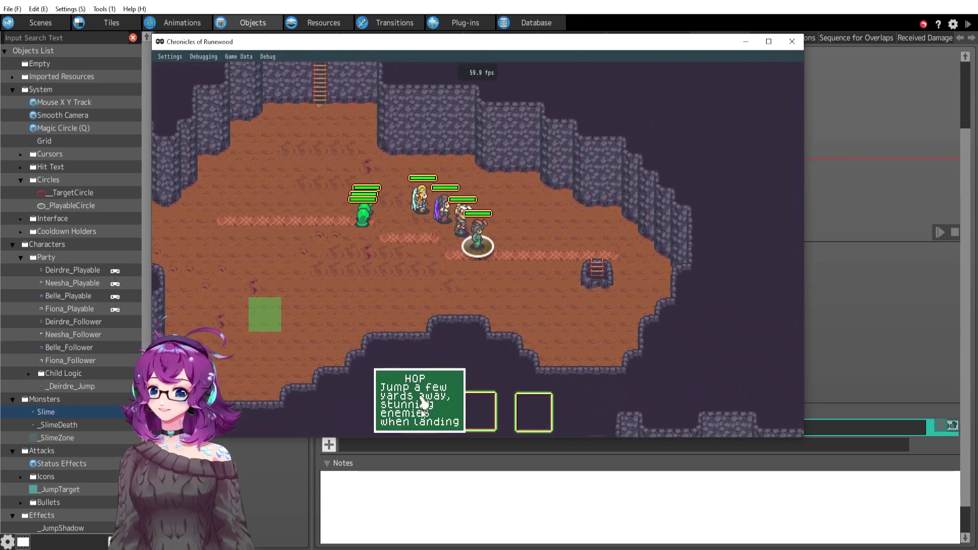
key(s)
key(a)
key(w)
key(w)
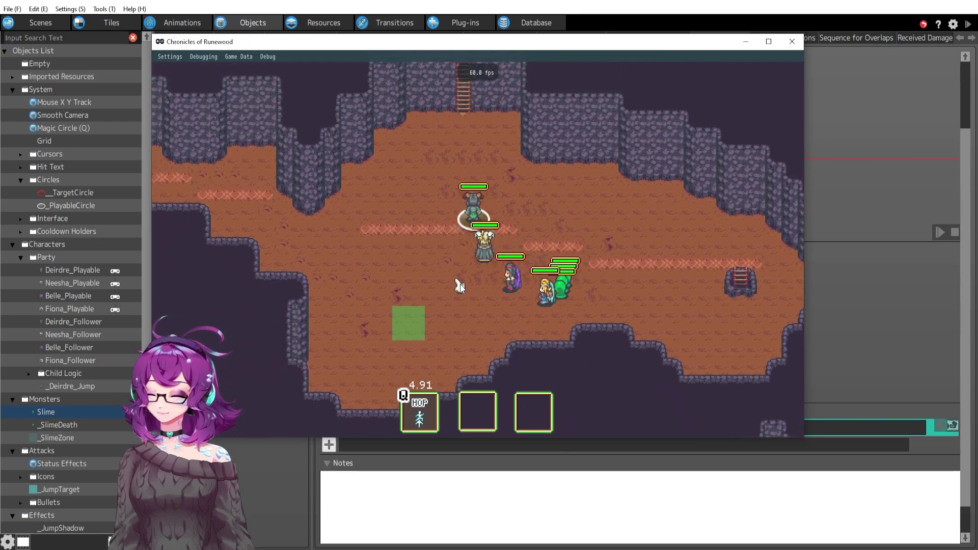
key(d)
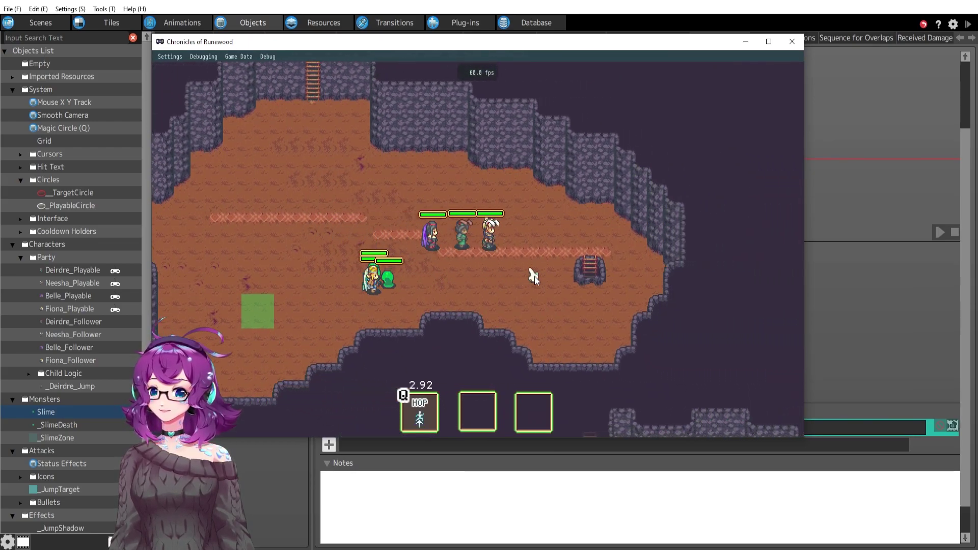
key(a)
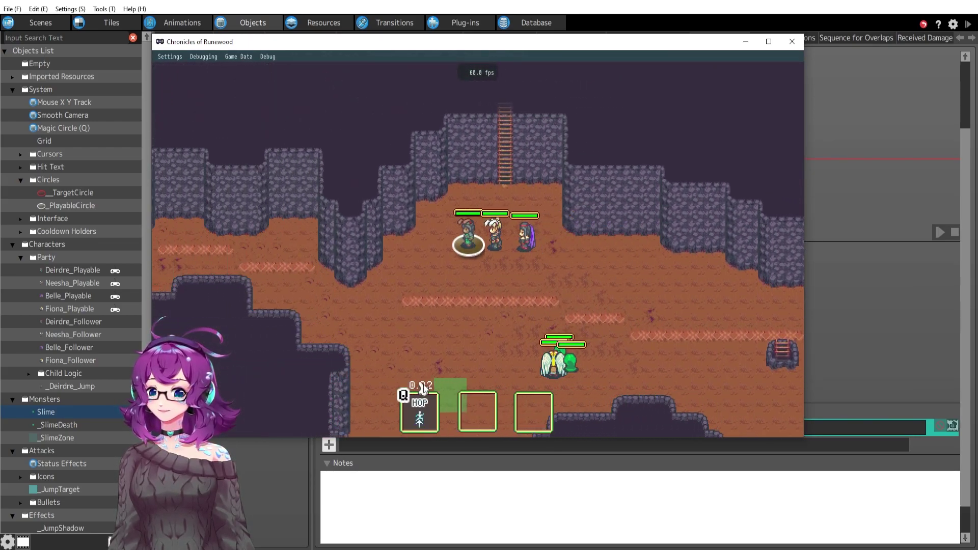
Approach the slimes and stun them with a second Hop, moving the lead character away from them.
key(d)
key(s)
key(q)
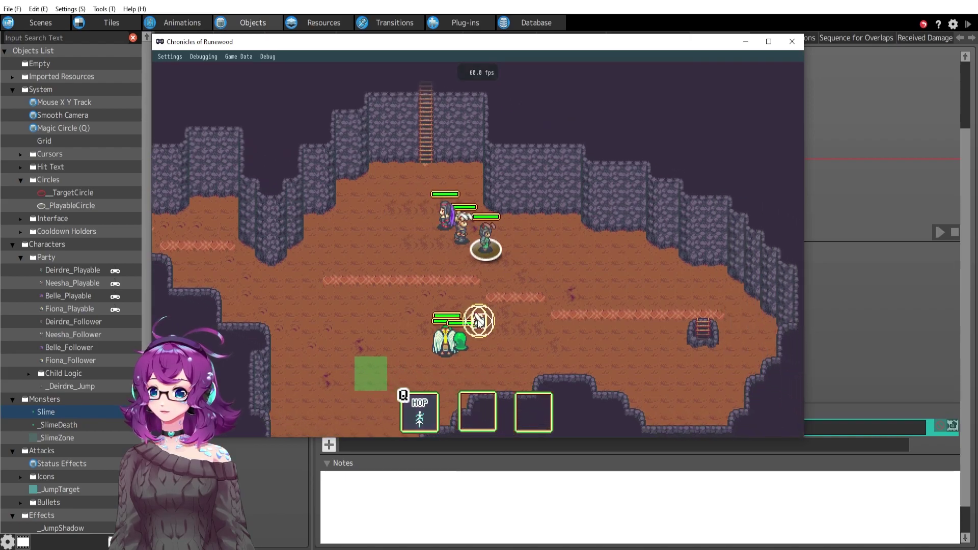
key(a)
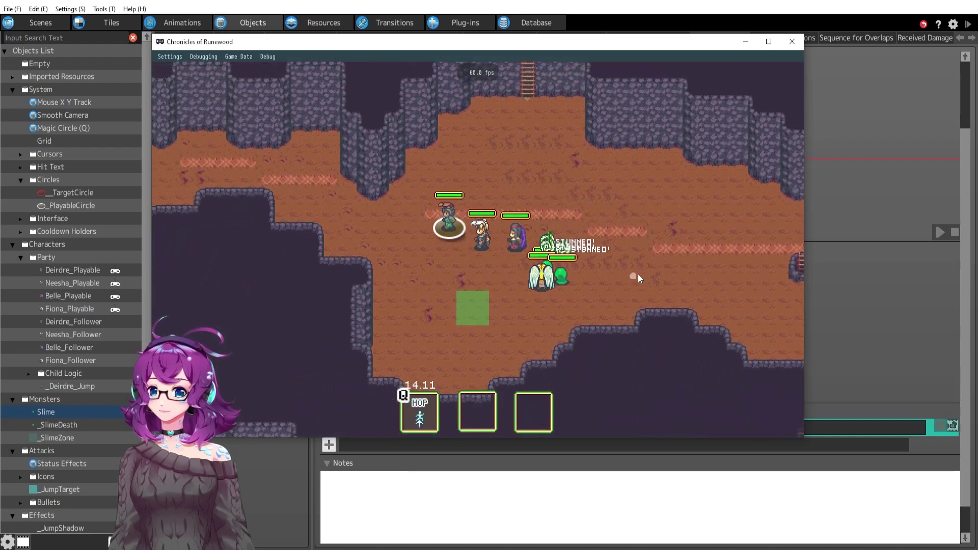
Switch control through the party to the purple-winged character with the Misery skill while moving around the slimes.
key(Tab)
key(d)
key(w)
key(s)
key(Tab)
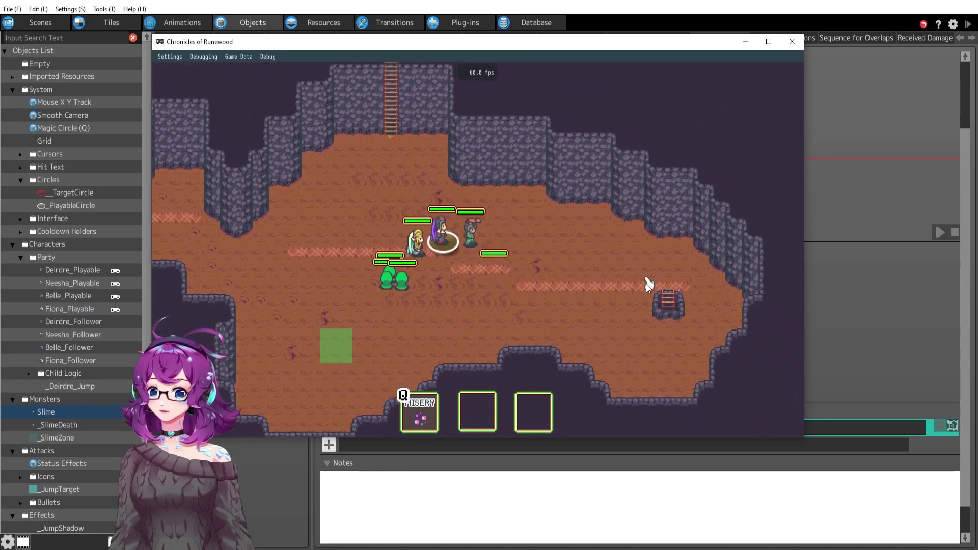
Switch control to the Heal character and on to the Hop character, leading the party around and away from the slimes.
key(Tab)
key(d)
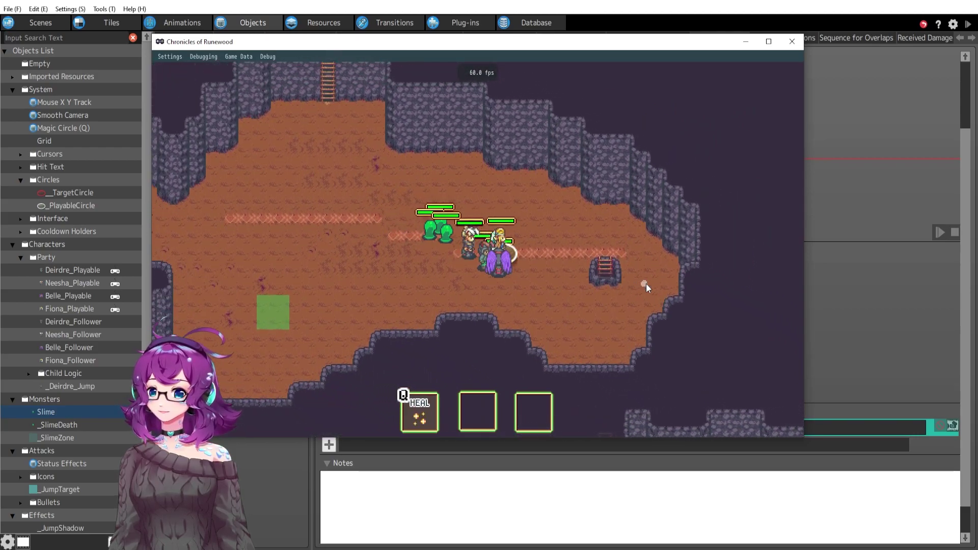
key(s)
key(Tab)
key(a)
key(w)
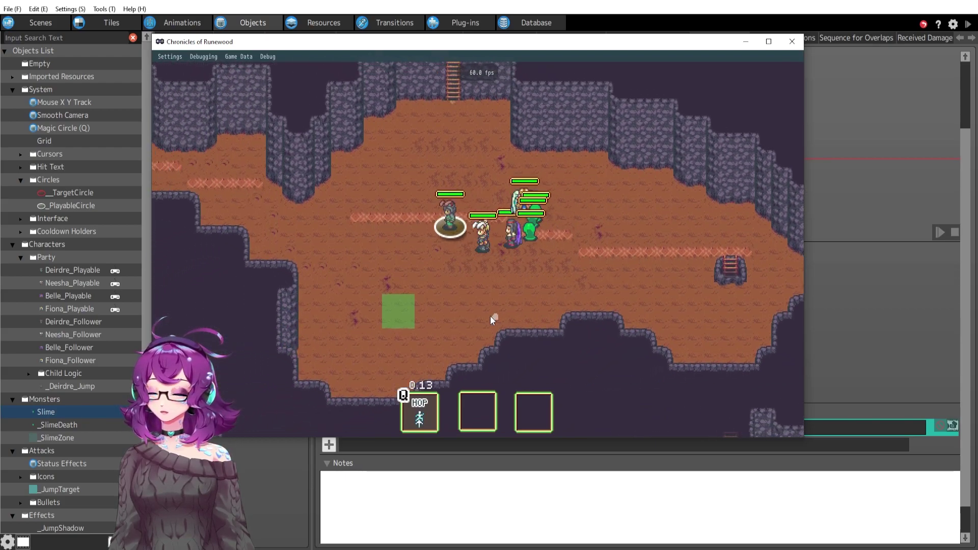
Stun the slimes with a targeted Hop once the cooldown ends, moving the lead character clear of them.
key(q)
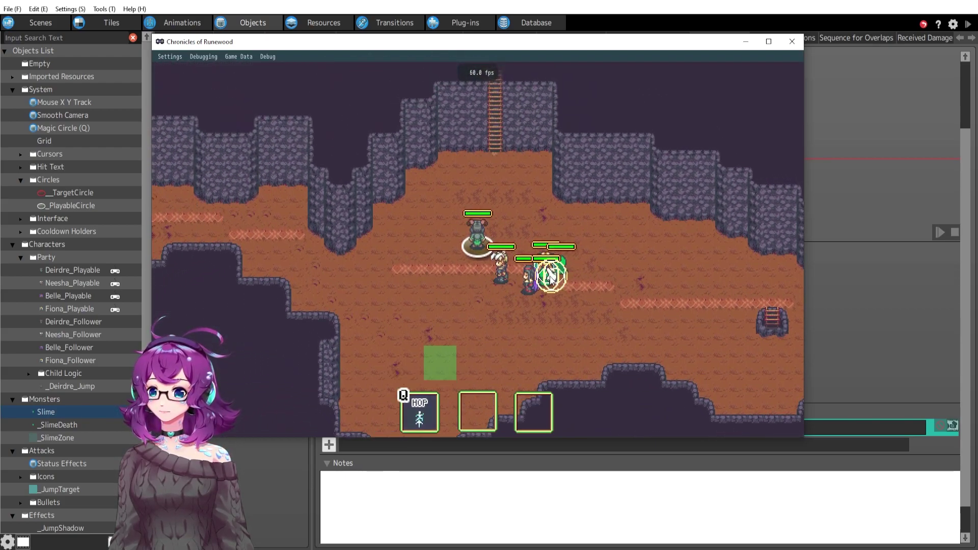
key(q)
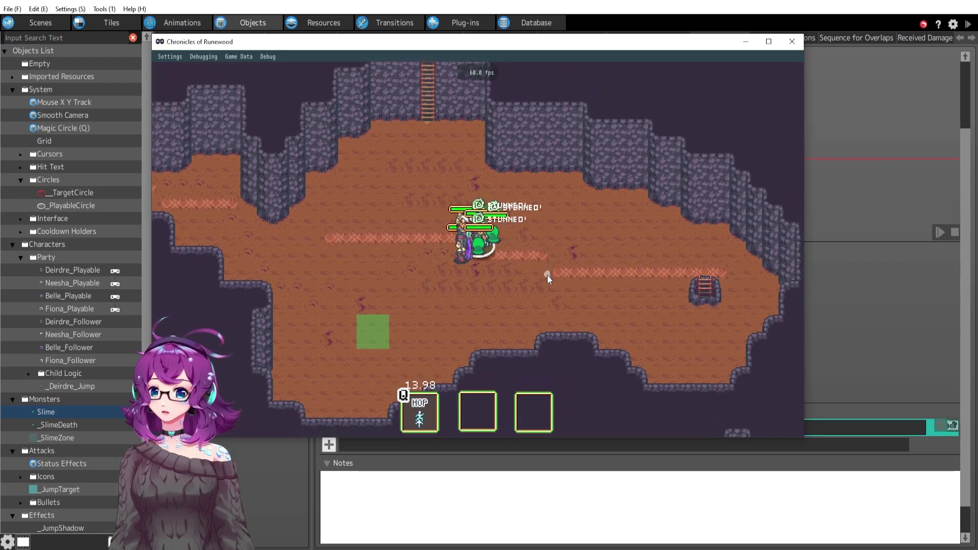
key(d)
key(s)
key(a)
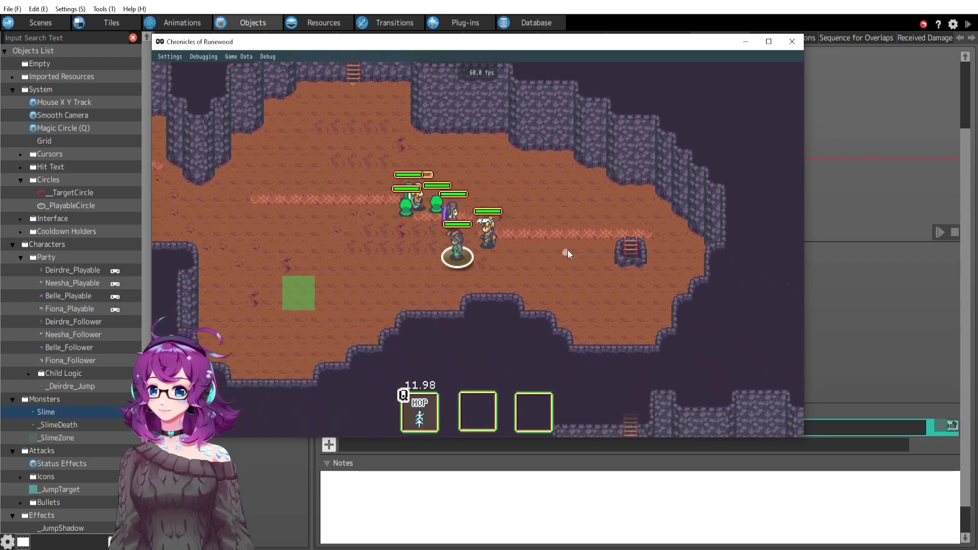
Close the test play and view the action programs of Deirdre_Playable and _Deirdre_Jump.
click(793, 43)
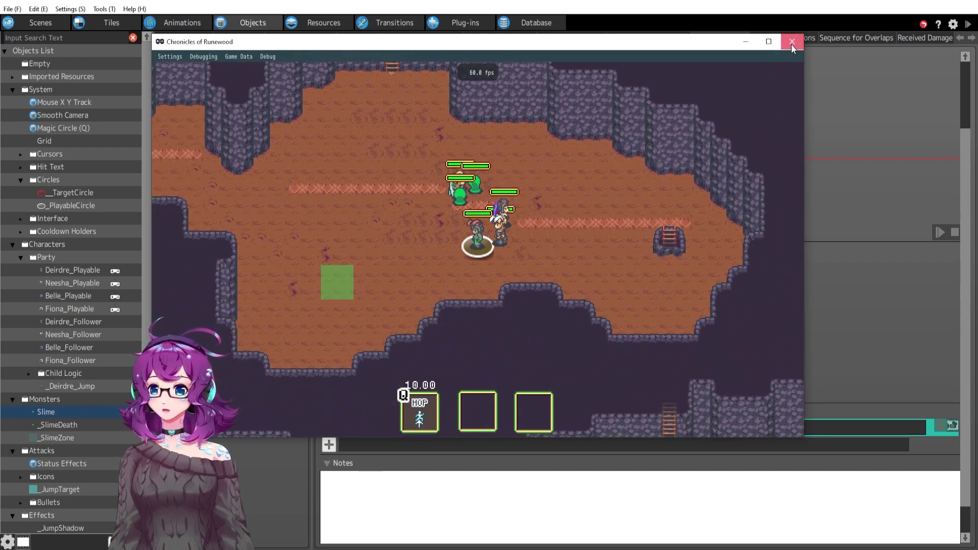
click(77, 269)
click(175, 38)
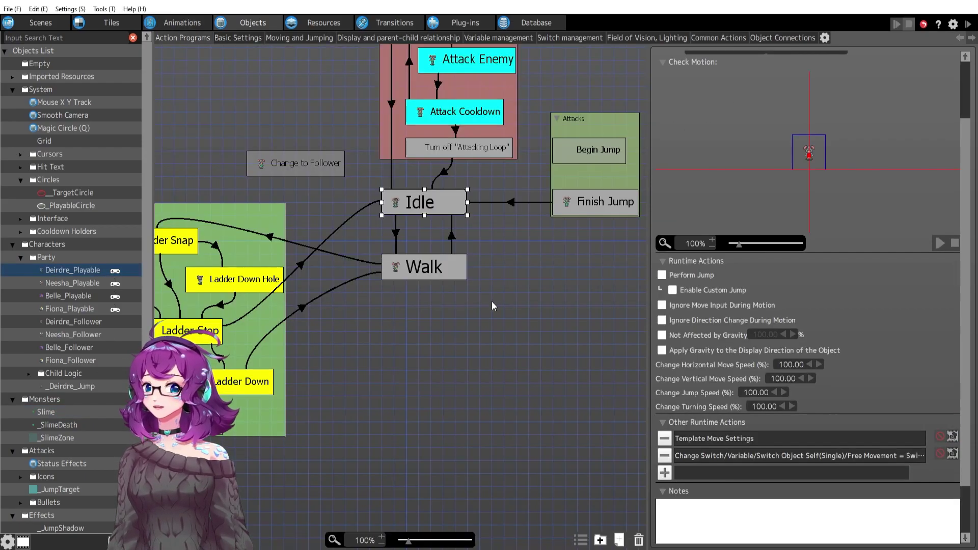
drag(513, 341, 403, 483)
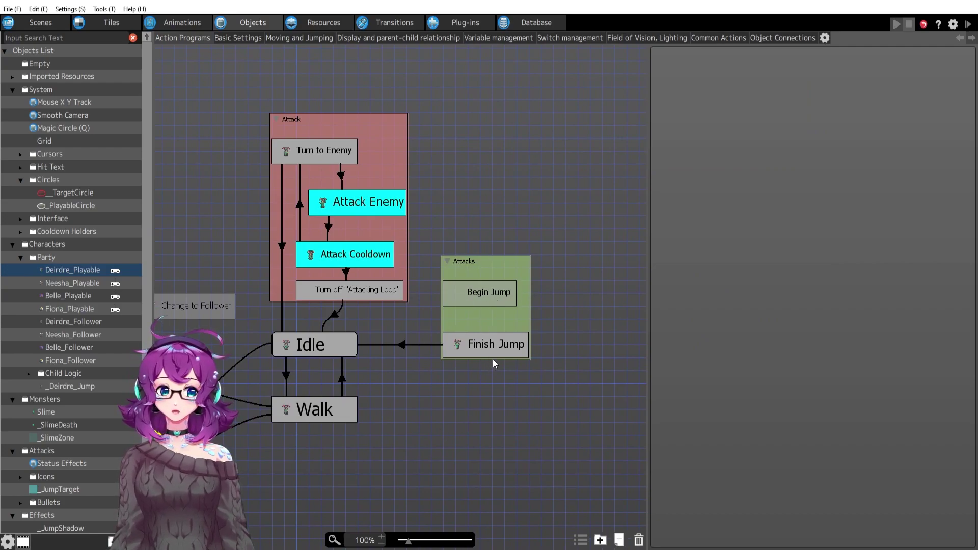
click(90, 390)
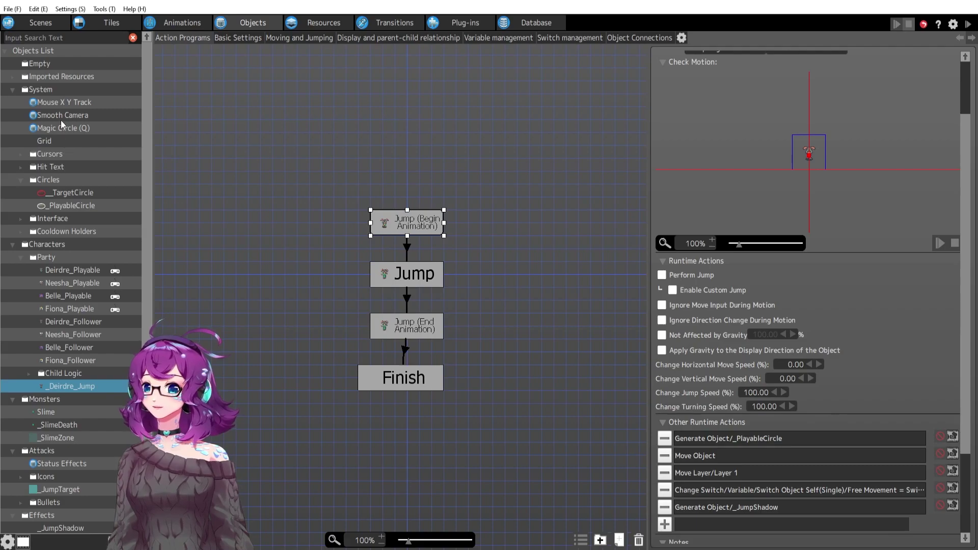
Examine the input condition and runtime action of the Q common action on the Displayed Cursor (Child) object.
click(20, 154)
click(90, 180)
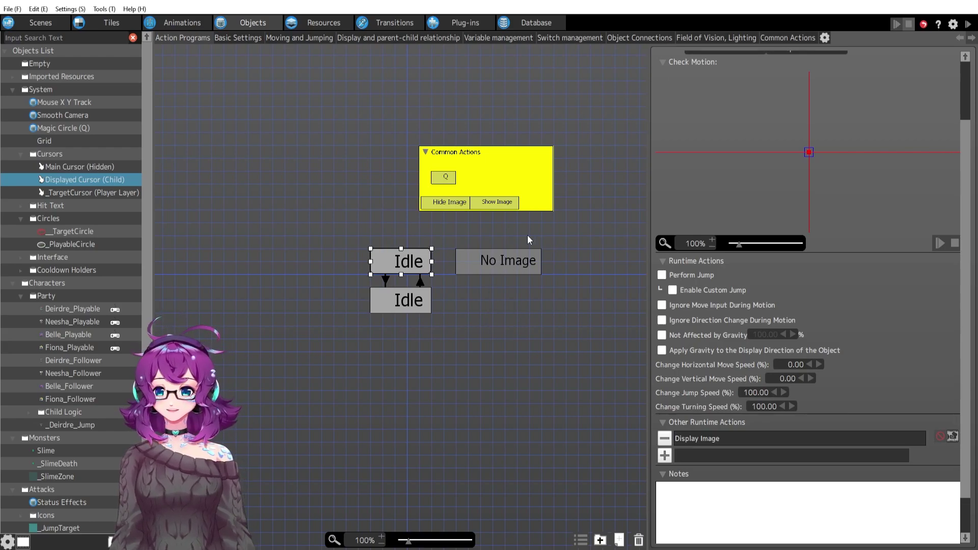
click(767, 41)
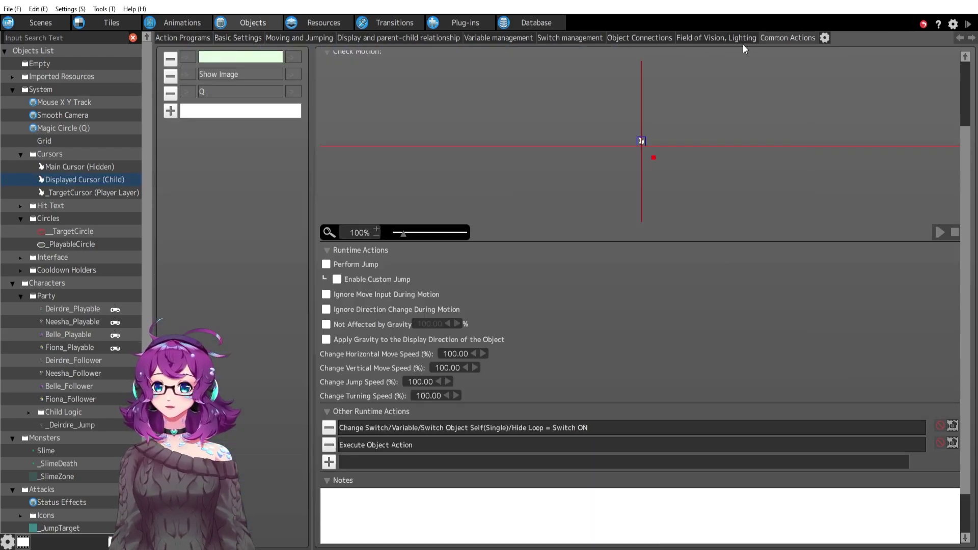
click(187, 92)
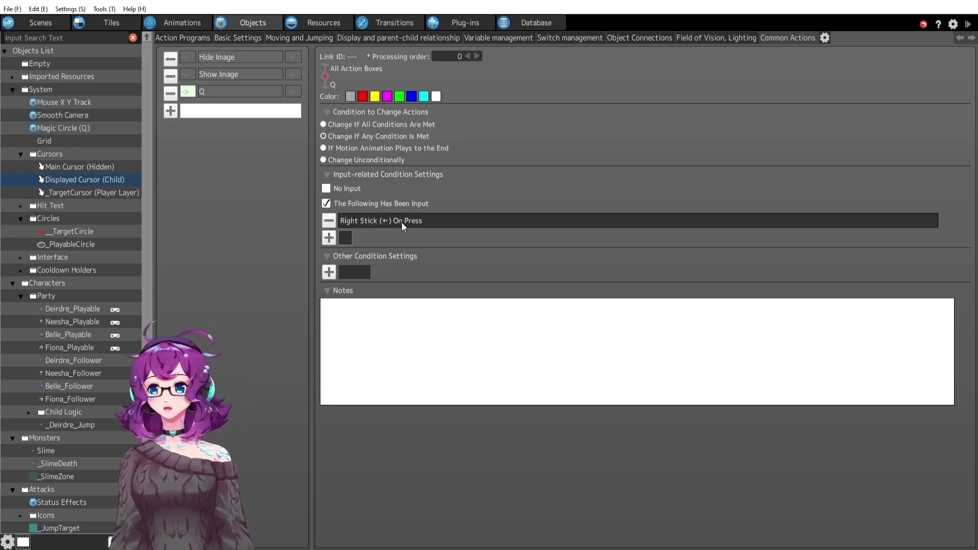
click(213, 91)
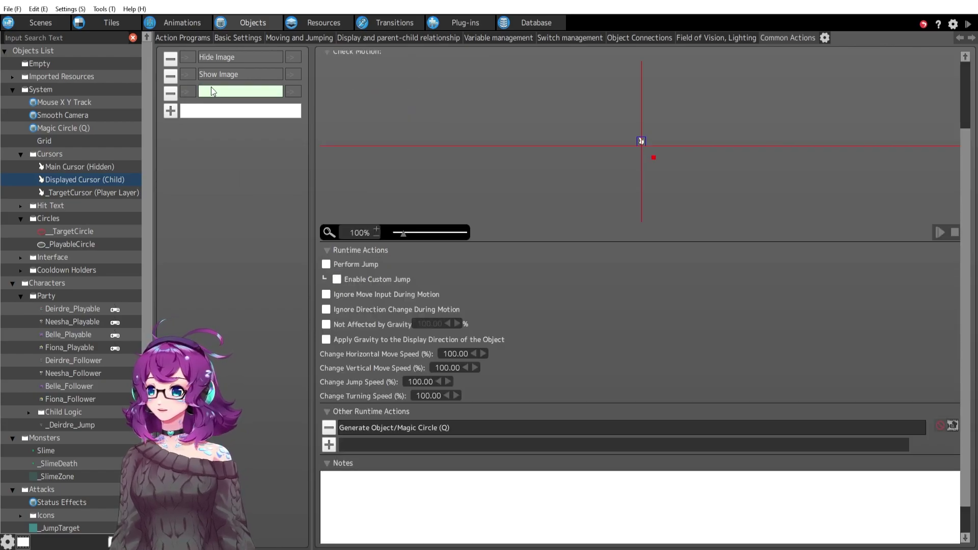
click(188, 92)
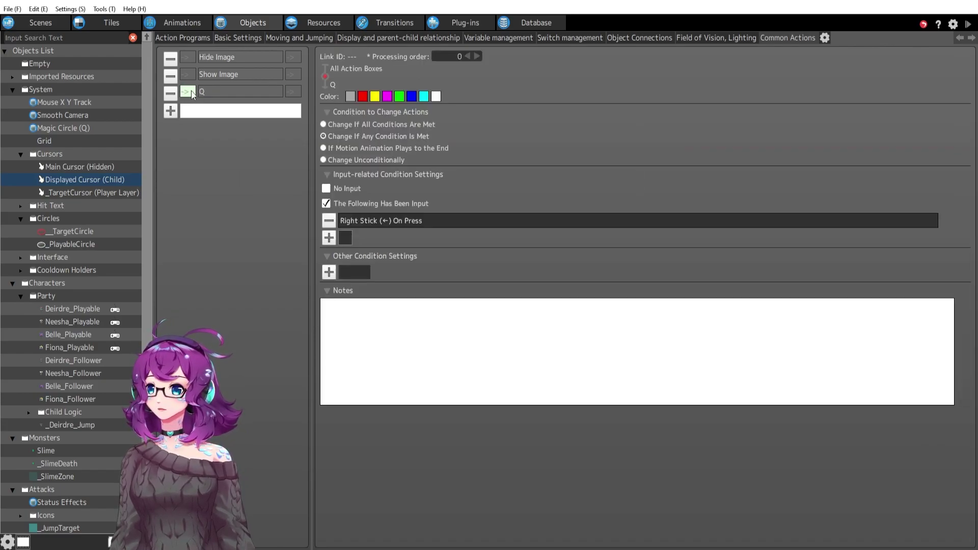
click(228, 91)
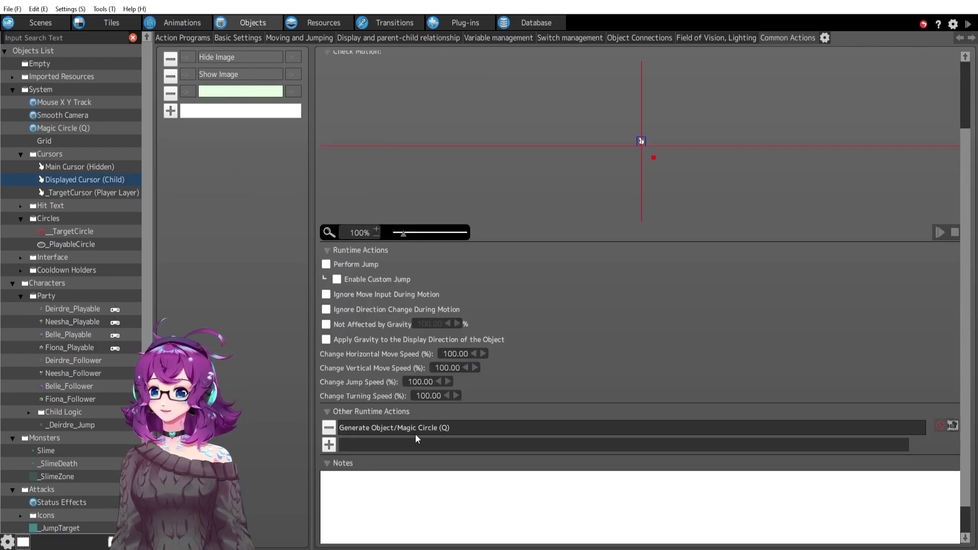
click(190, 93)
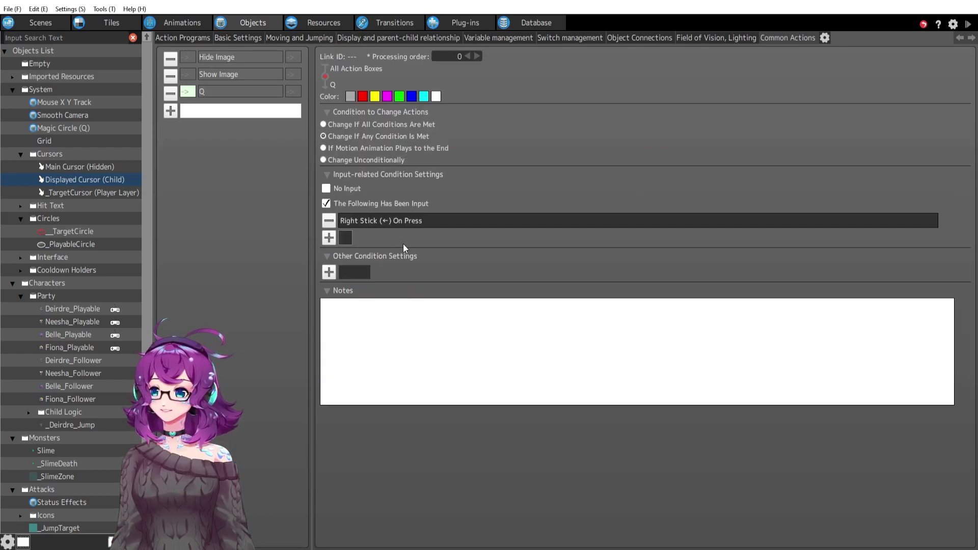
Examine the variable and switch conditions on the link from Check Main Char to In Range in Magic Circle (Q)'s action program.
click(89, 128)
click(190, 38)
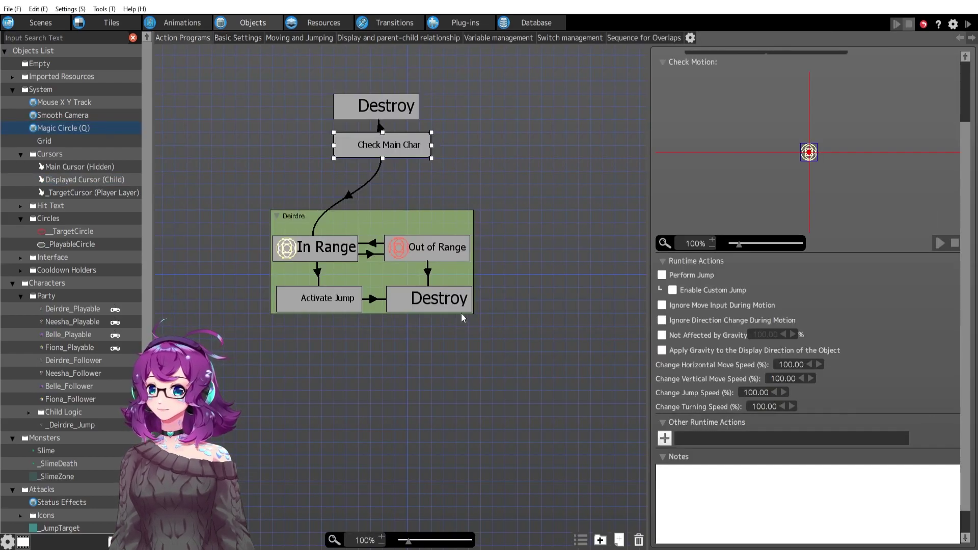
drag(417, 246, 450, 264)
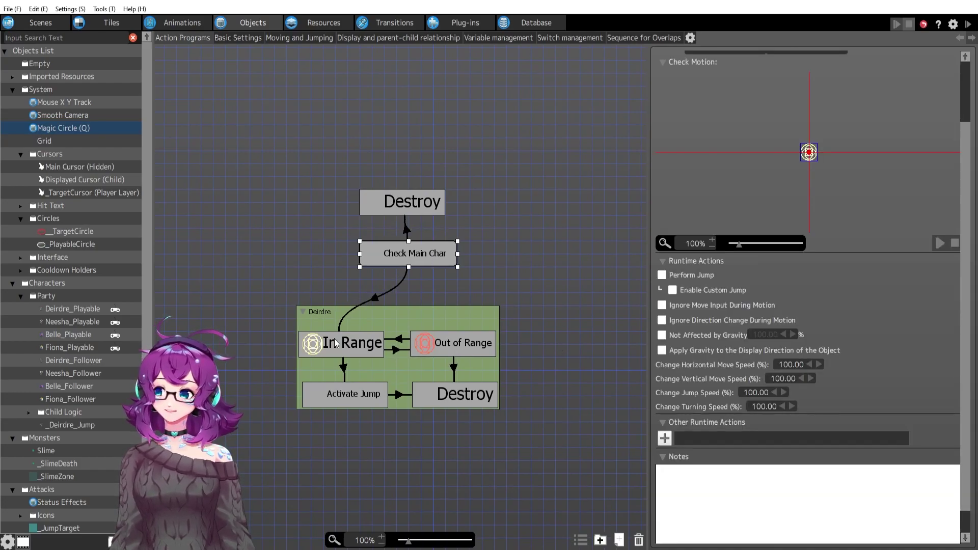
click(375, 301)
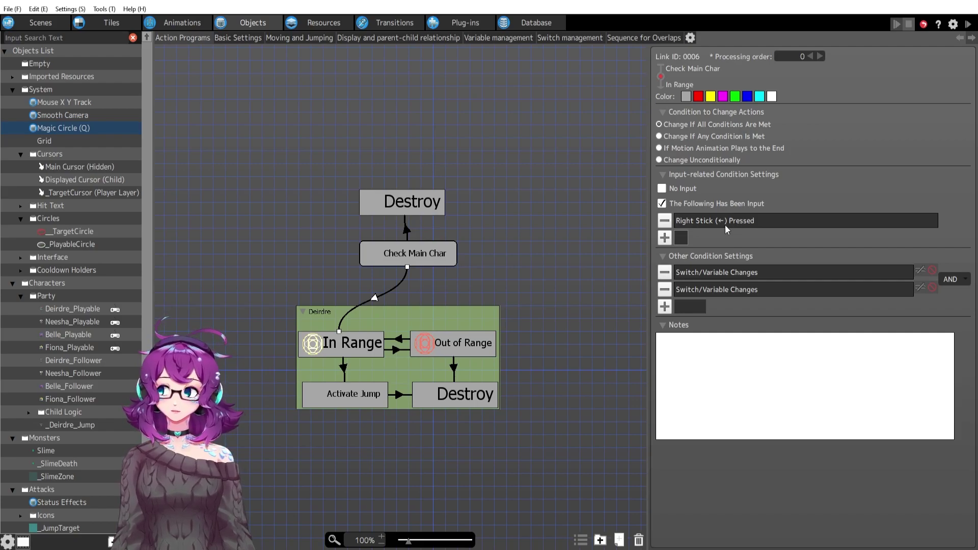
double_click(722, 272)
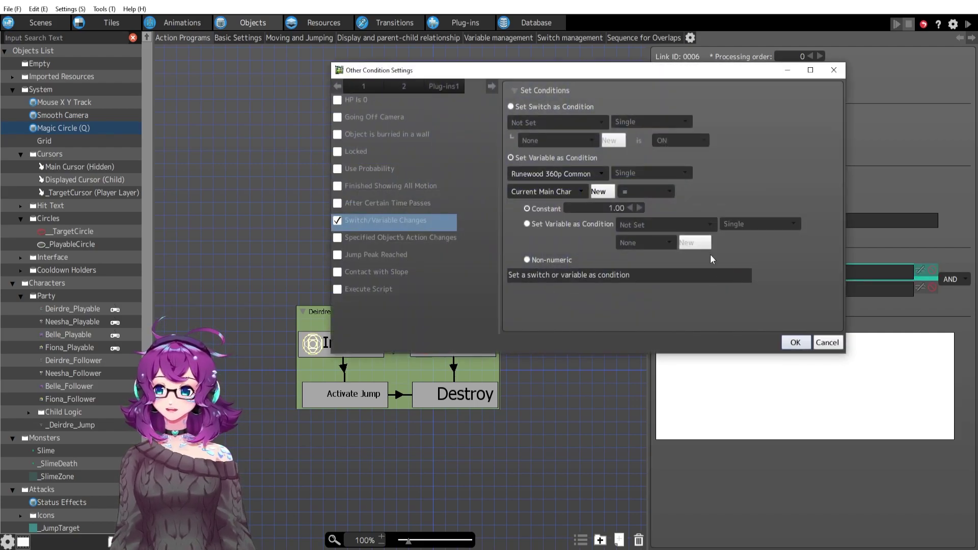
click(793, 343)
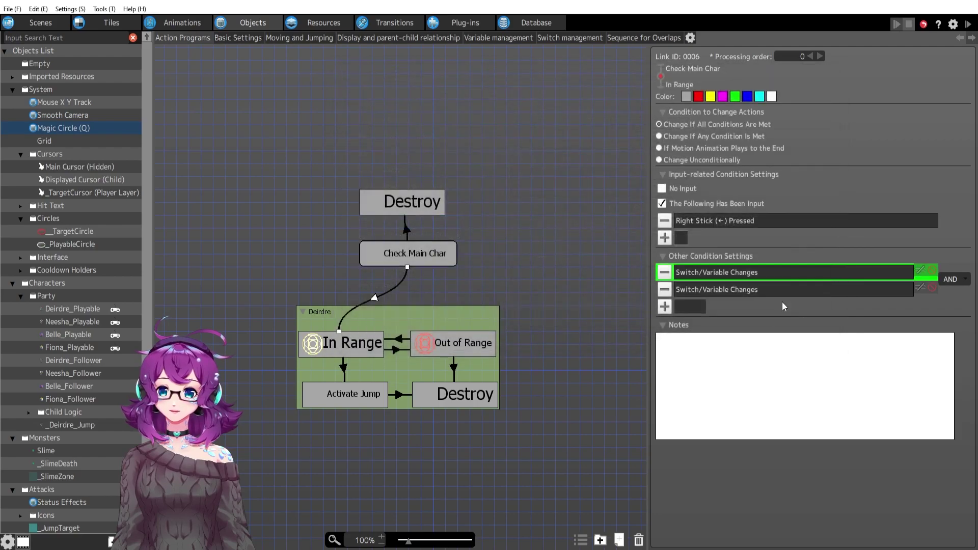
double_click(759, 289)
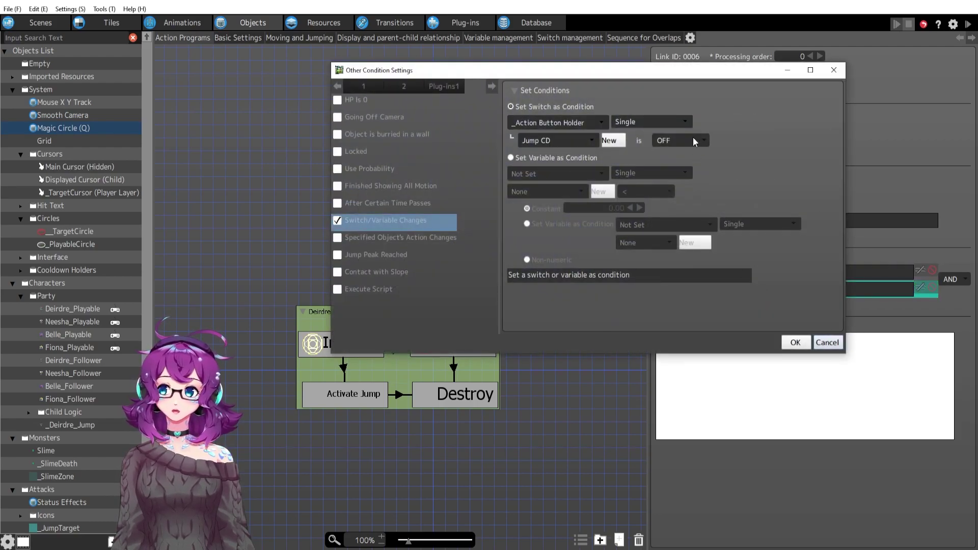
click(833, 344)
Shift the Deirdre action group slightly left in the Magic Circle (Q) program and inspect the In Range action's motion settings.
click(357, 345)
drag(397, 314, 383, 316)
click(360, 334)
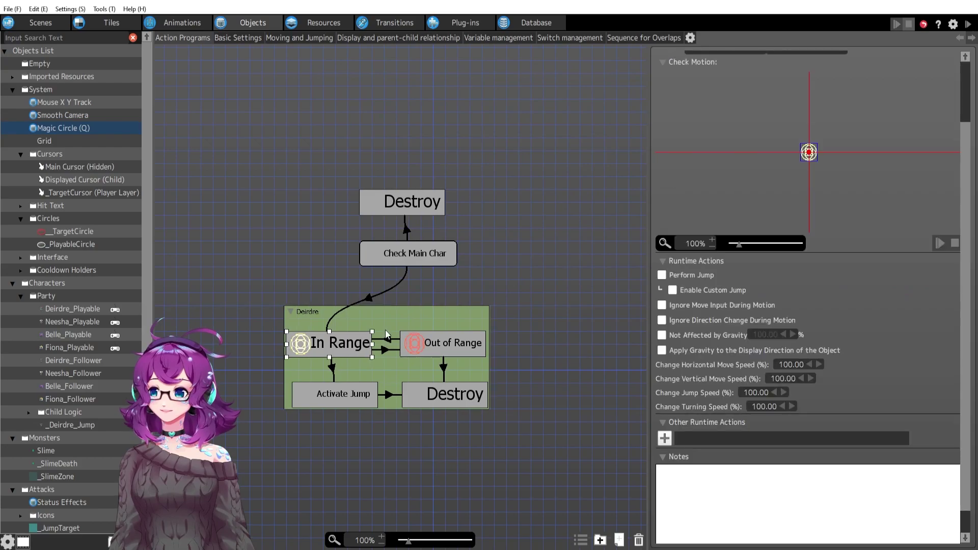
scroll(786, 205, up, 1)
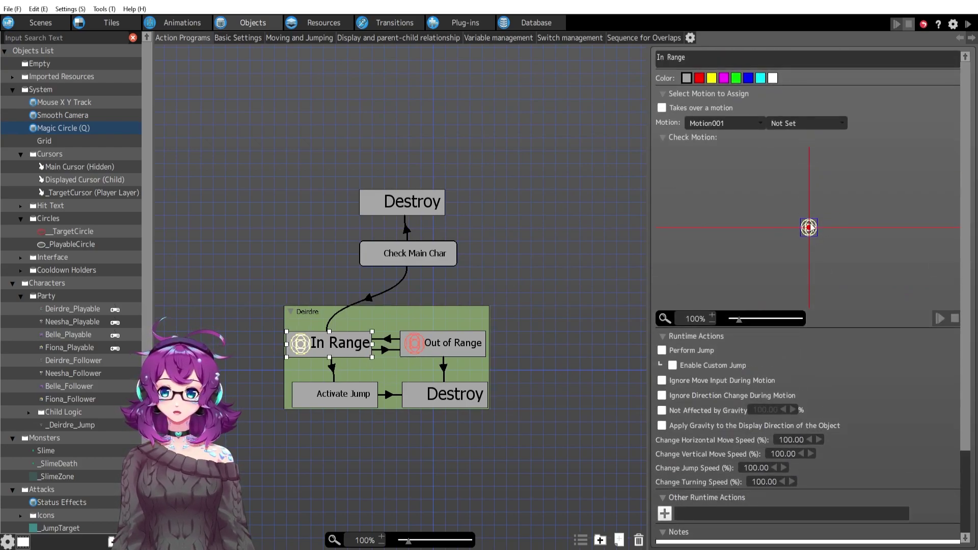
click(718, 124)
click(717, 128)
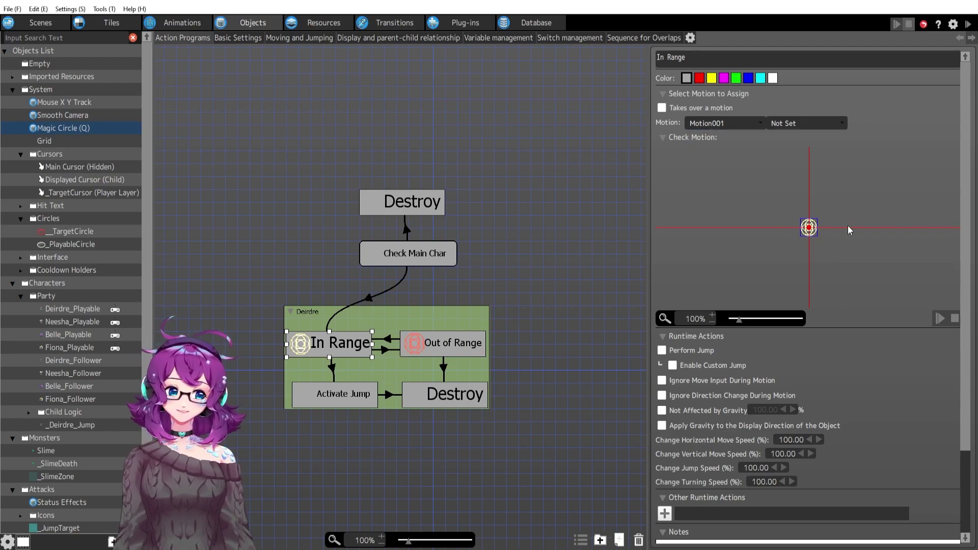
scroll(841, 226, down, 1)
middle_drag(496, 415, 504, 364)
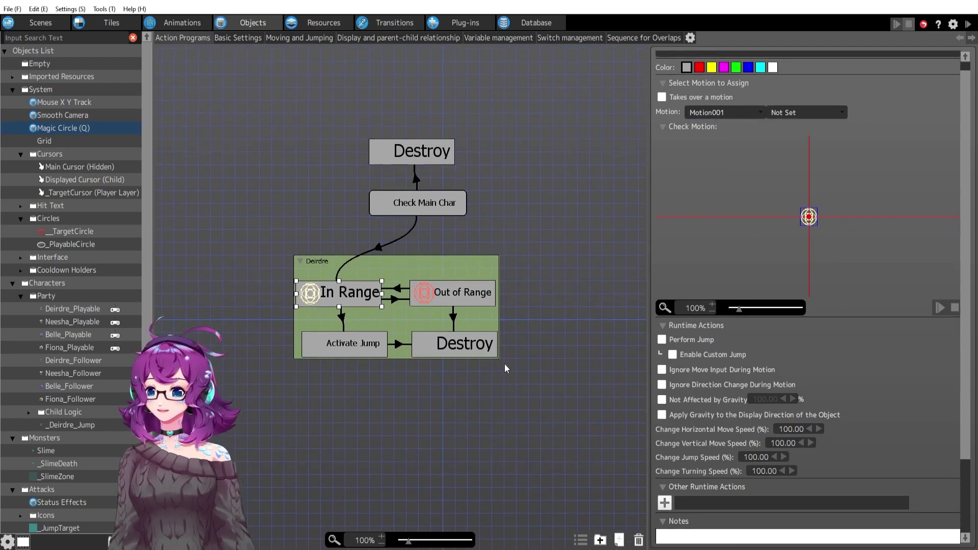
Check the switch condition on the link from In Range to Out of Range.
click(396, 300)
double_click(705, 258)
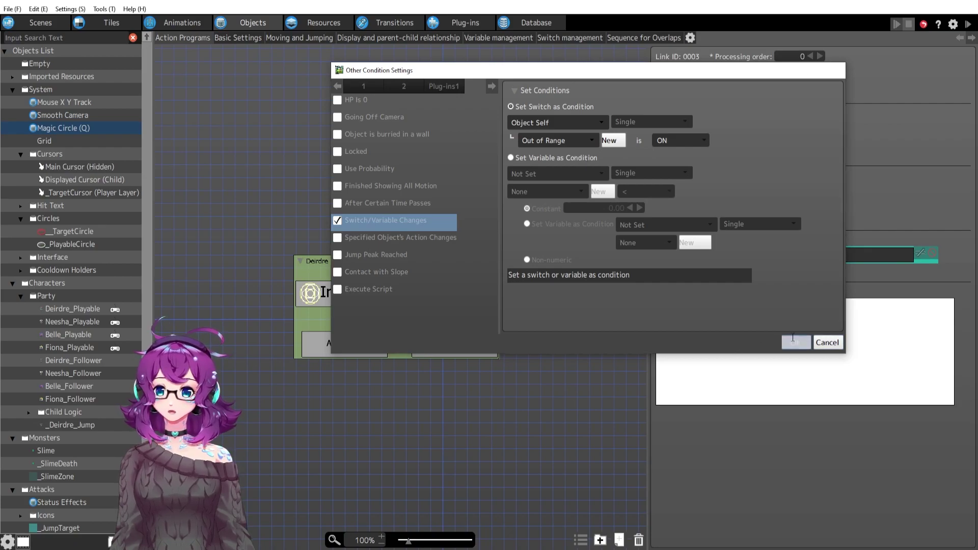
click(793, 341)
Inspect the switch condition of the Q in Range common action on the Deirdre_Playable object.
click(82, 311)
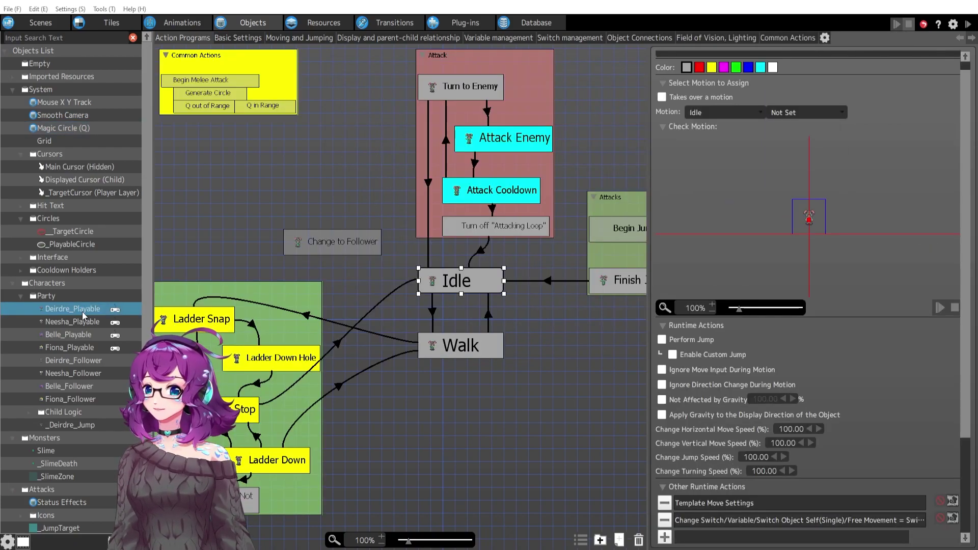
click(801, 37)
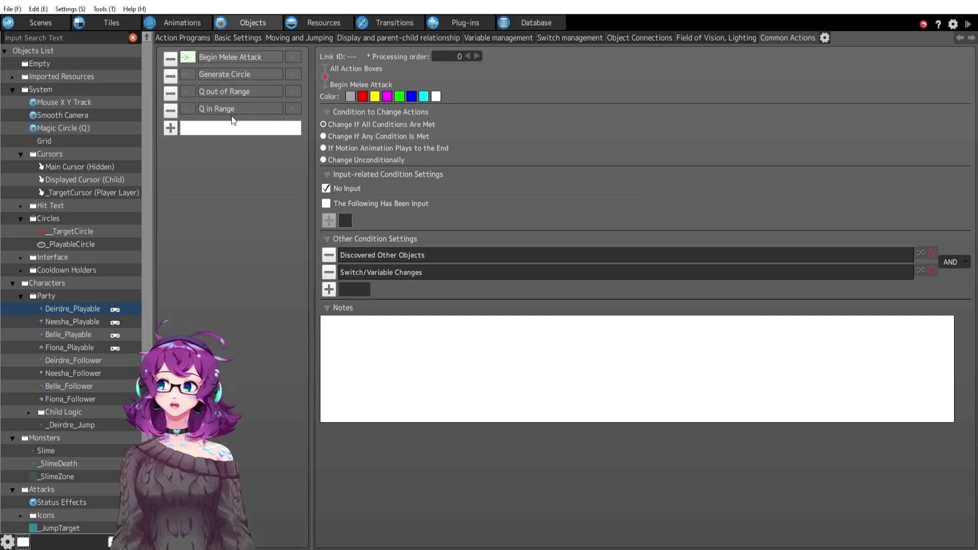
click(188, 109)
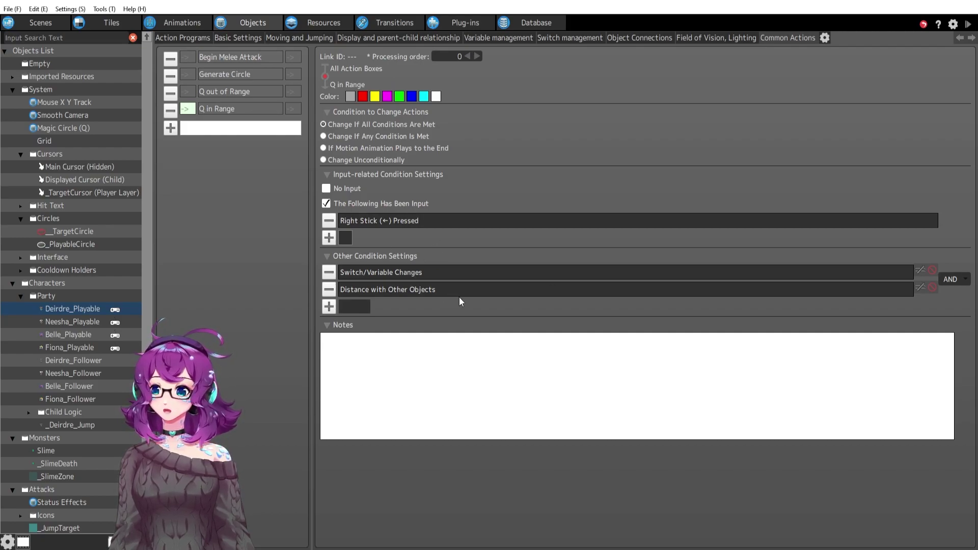
double_click(409, 270)
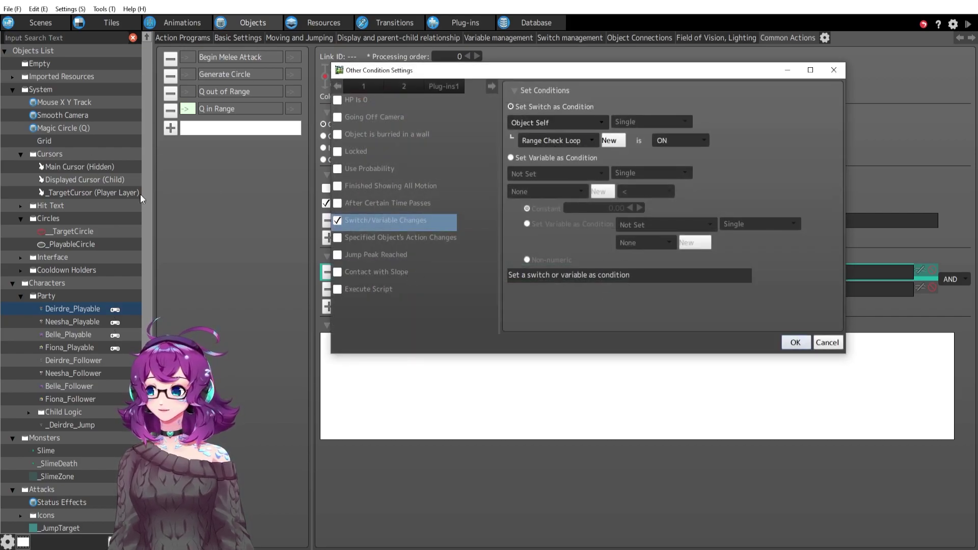
click(795, 342)
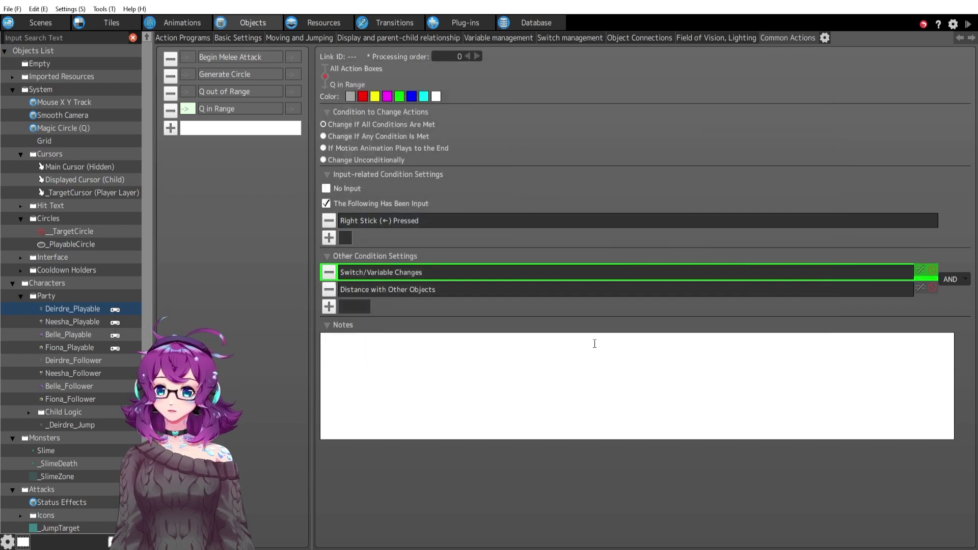
Review the Distance with Other Objects condition of the Q in Range common action, including its distance and target object.
double_click(433, 290)
scroll(686, 247, down, 2)
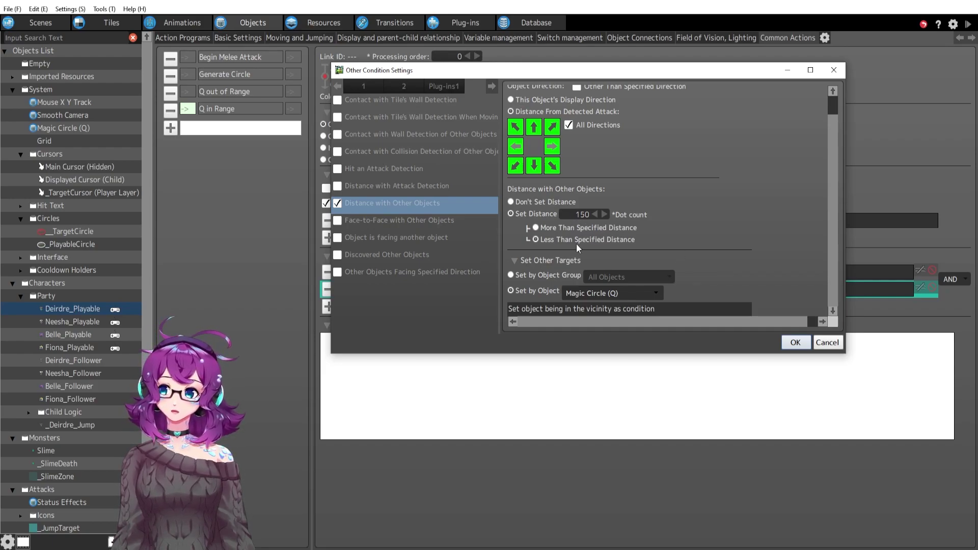
scroll(698, 233, up, 2)
scroll(617, 256, down, 2)
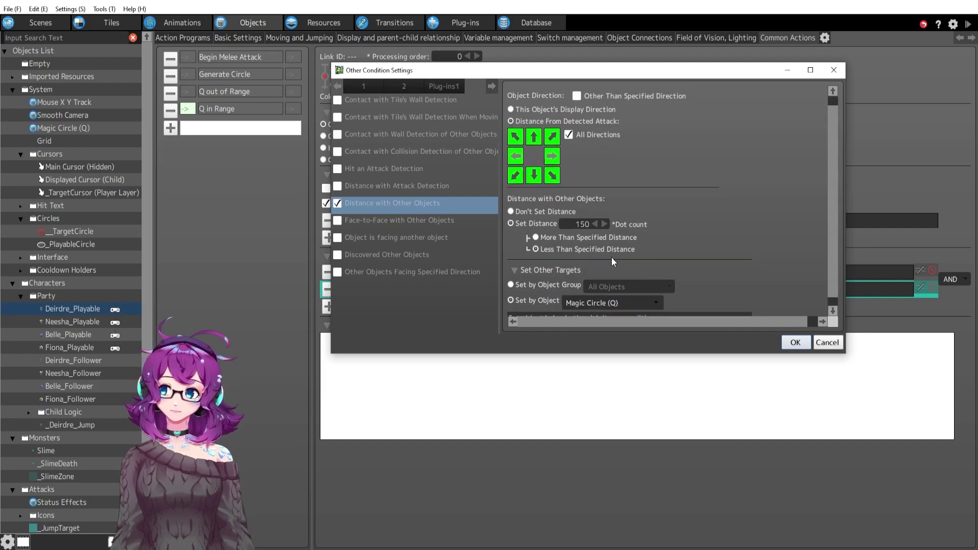
click(795, 342)
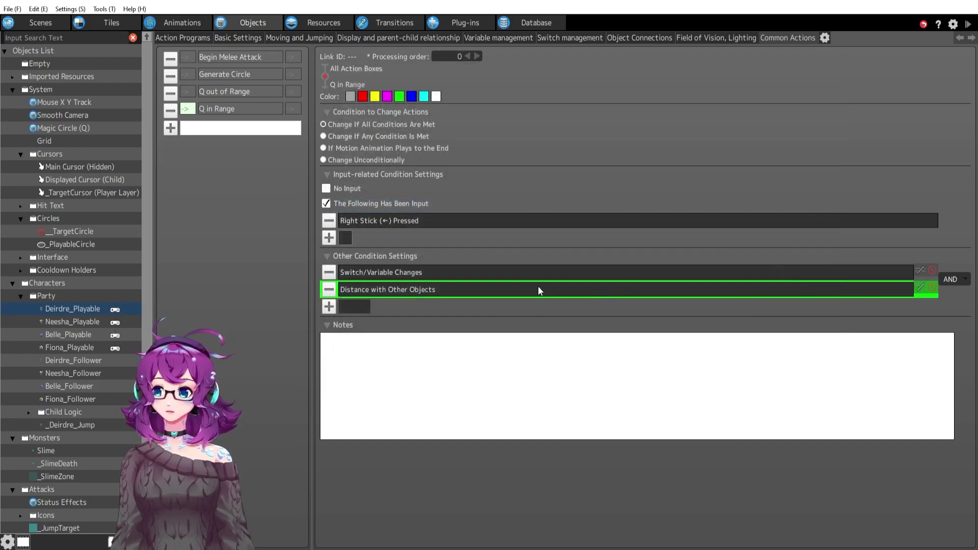
Delete the Move Layer runtime action from the Q in Range common action on Deirdre_Playable.
click(213, 109)
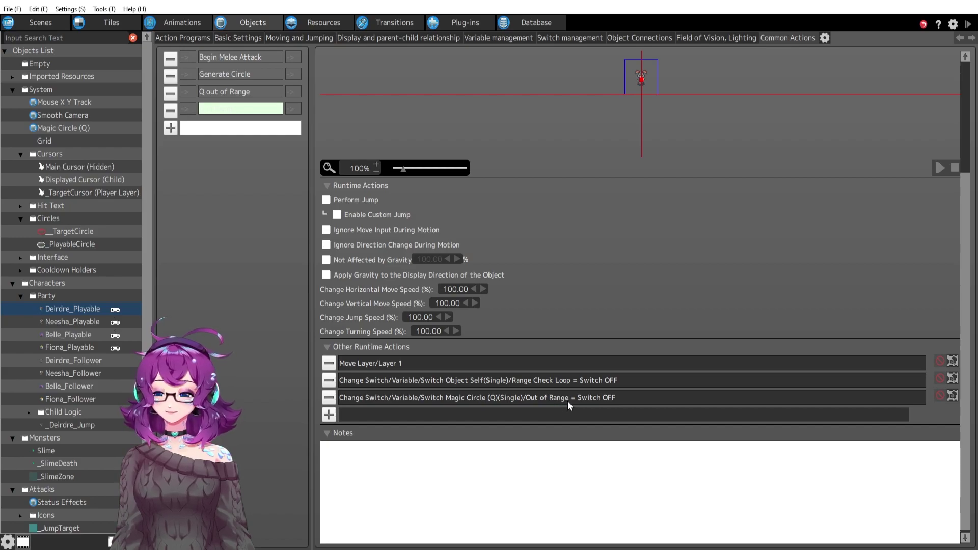
scroll(415, 399, up, 1)
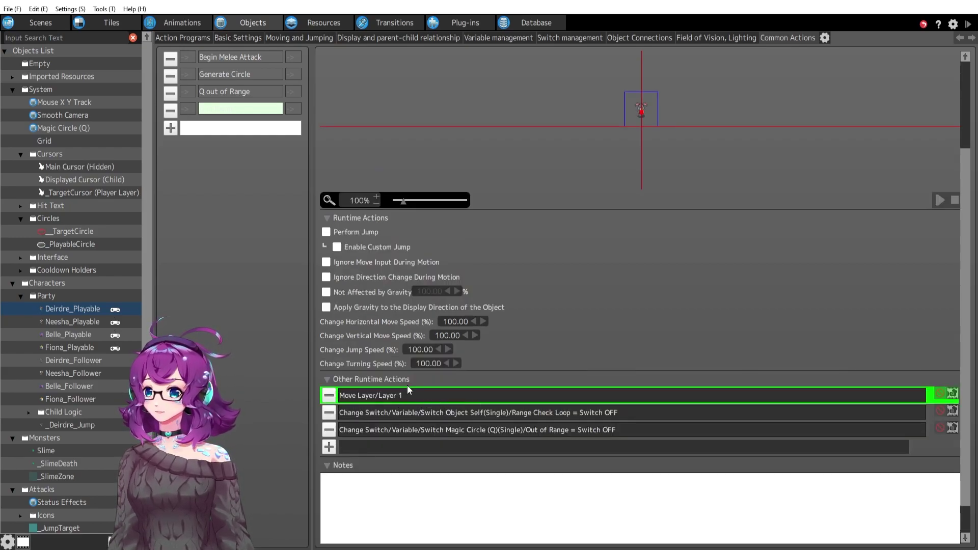
key(Delete)
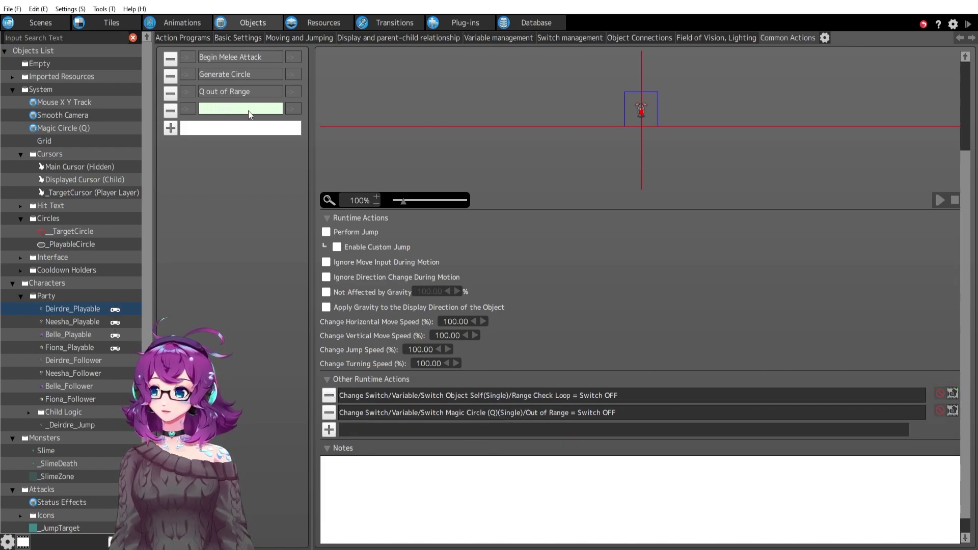
Inspect the change conditions and runtime actions of the Q out of Range common action.
click(188, 91)
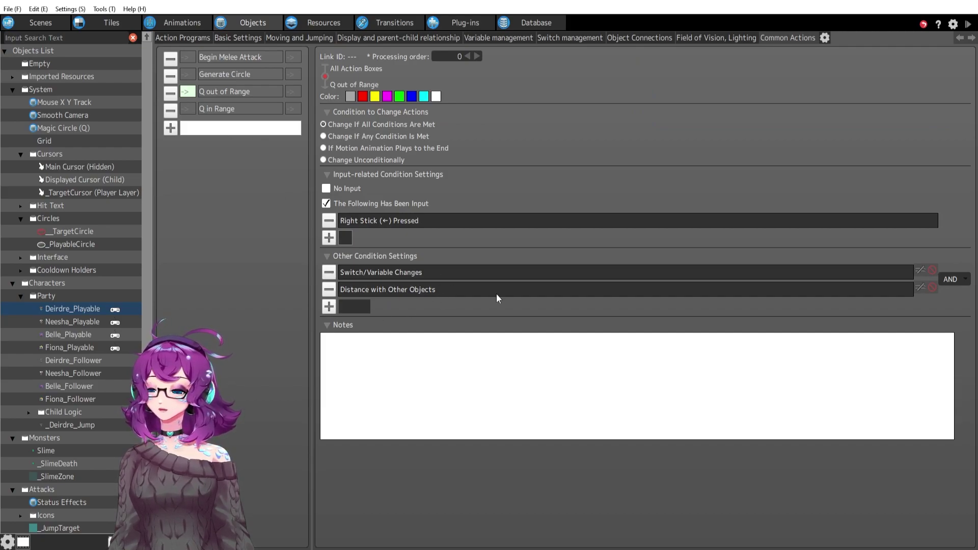
click(222, 96)
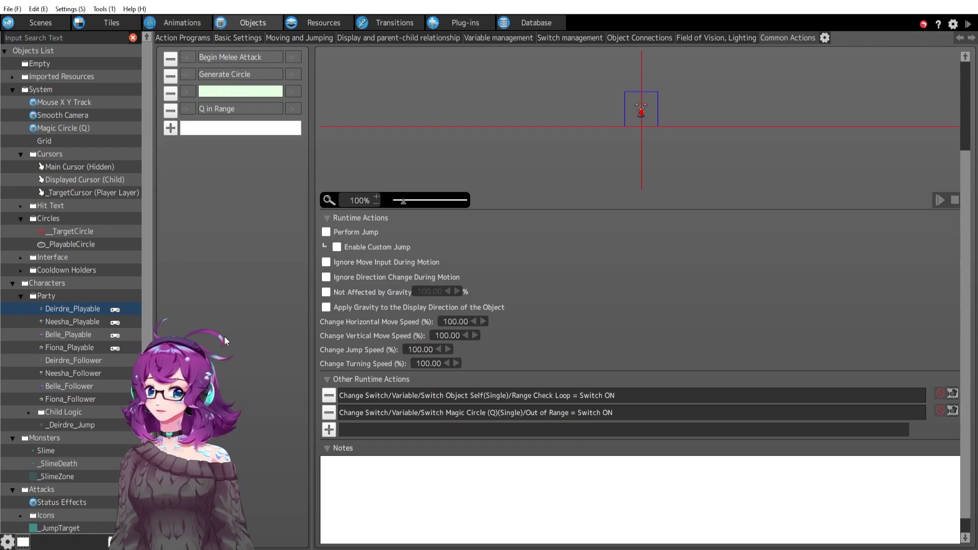
Align the Out of Range and lower Destroy boxes in the Magic Circle (Q) program, checking their link condition and Destroy's runtime actions.
click(63, 129)
click(173, 37)
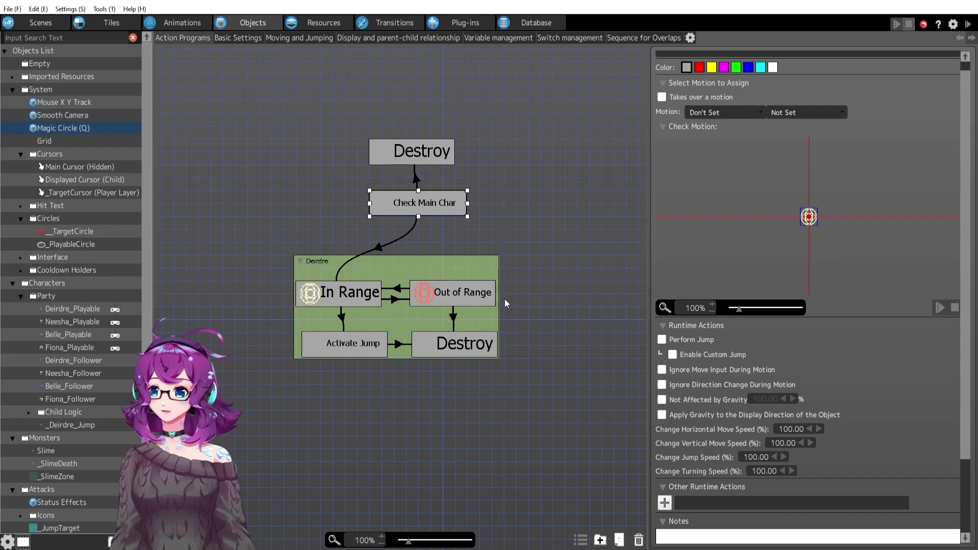
click(448, 292)
click(454, 315)
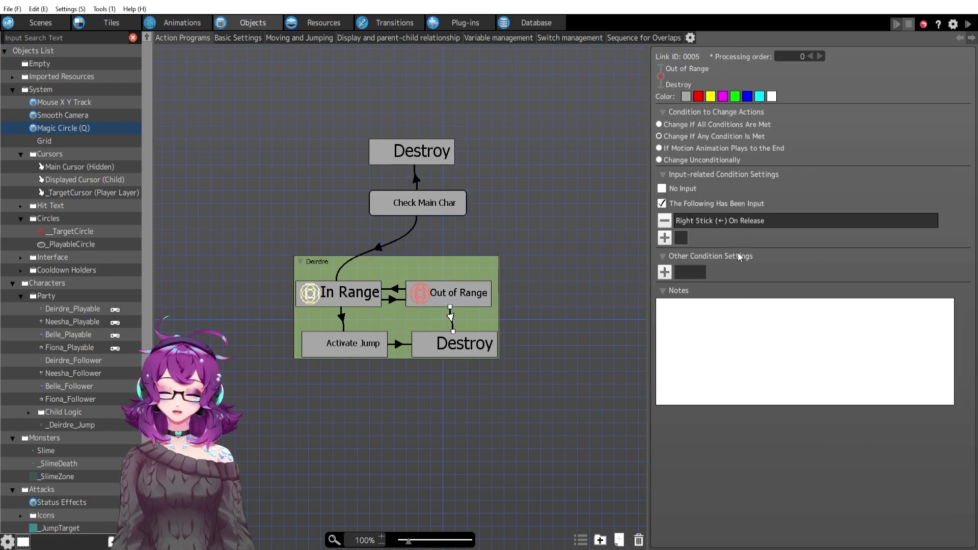
click(454, 344)
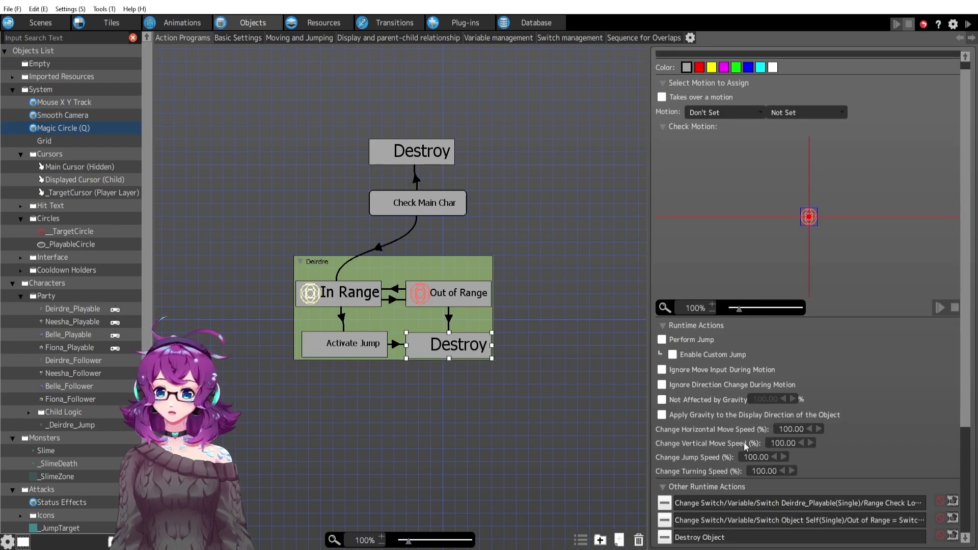
scroll(826, 443, down, 1)
scroll(815, 441, down, 1)
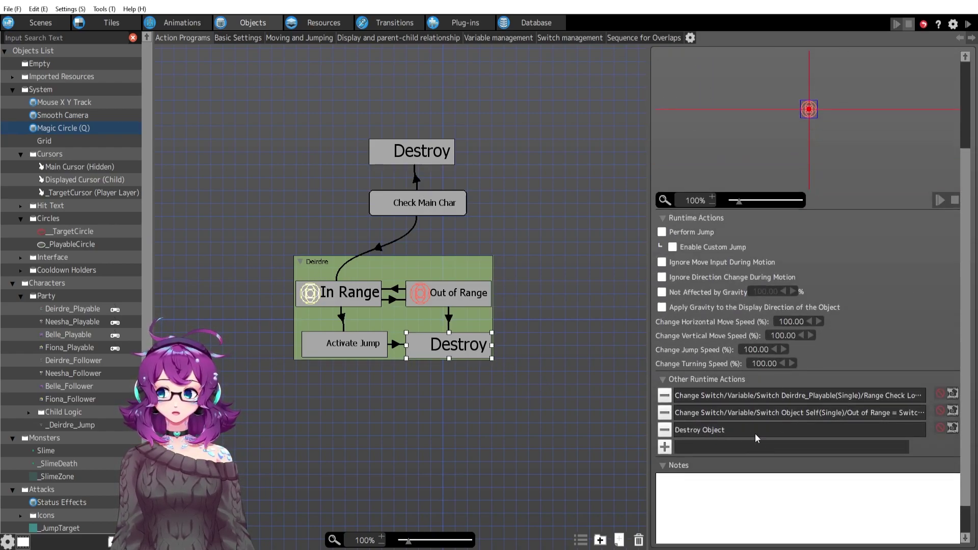
Line up the Activate Jump box beneath In Range, and review its incoming link condition and runtime action.
click(349, 347)
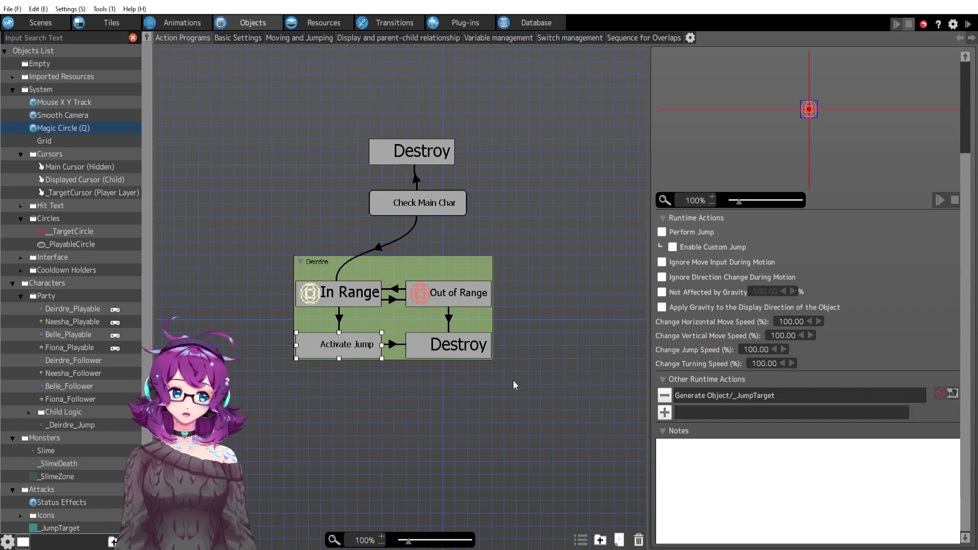
click(340, 318)
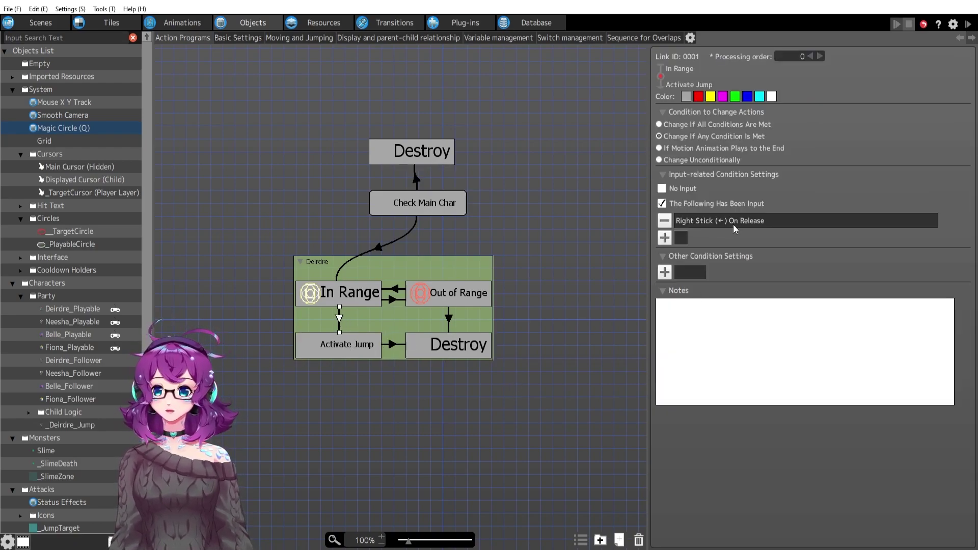
click(330, 347)
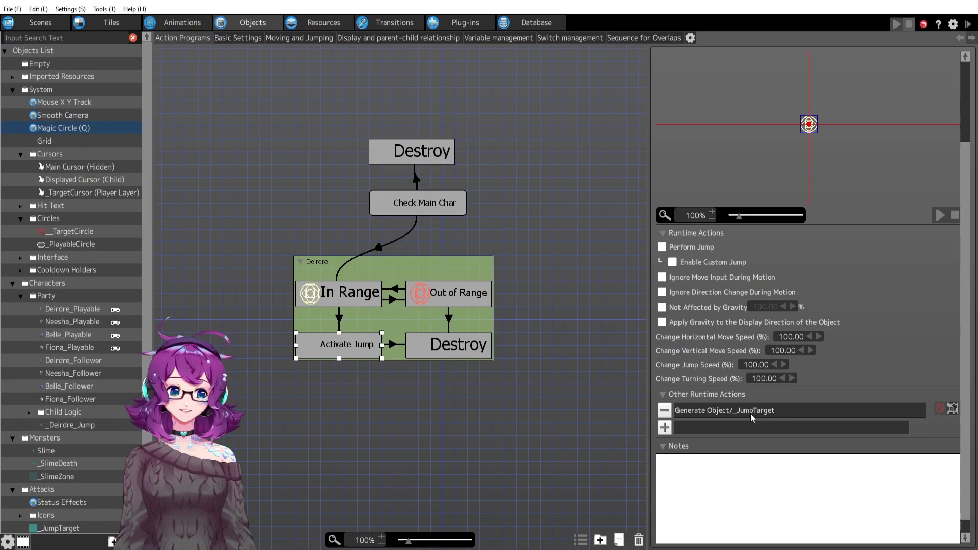
click(390, 344)
click(327, 353)
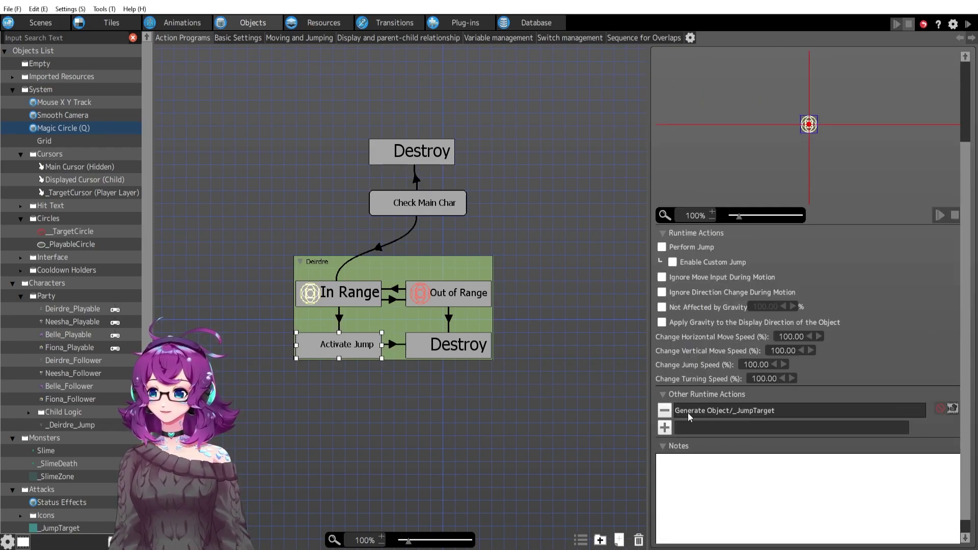
Open the _JumpTarget object's action program and examine the Idle action's motion settings and runtime actions.
scroll(115, 401, down, 2)
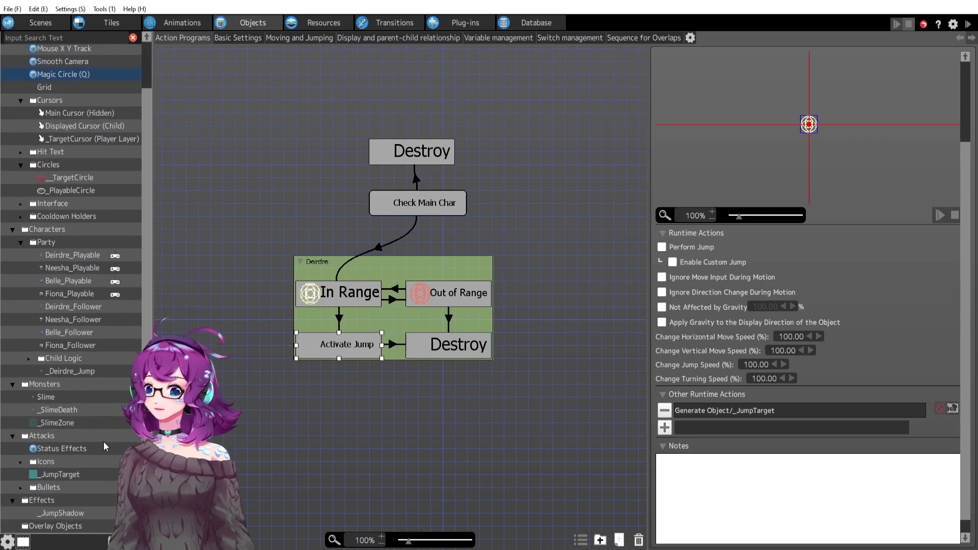
click(58, 475)
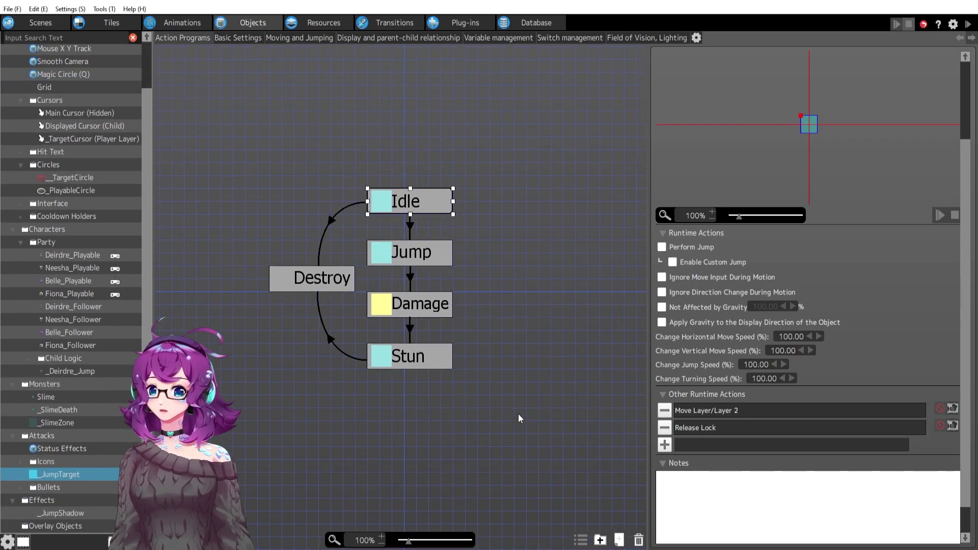
middle_drag(512, 371, 528, 394)
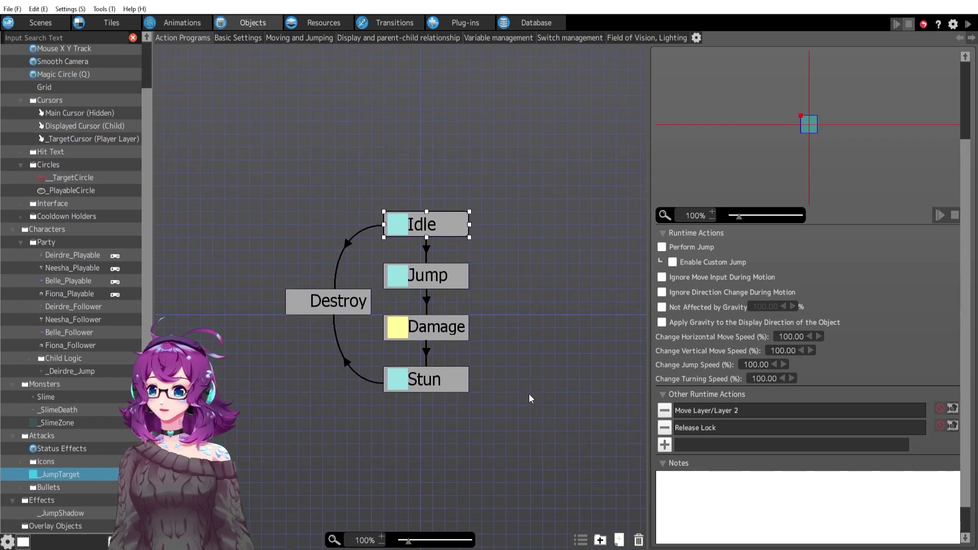
scroll(851, 305, up, 3)
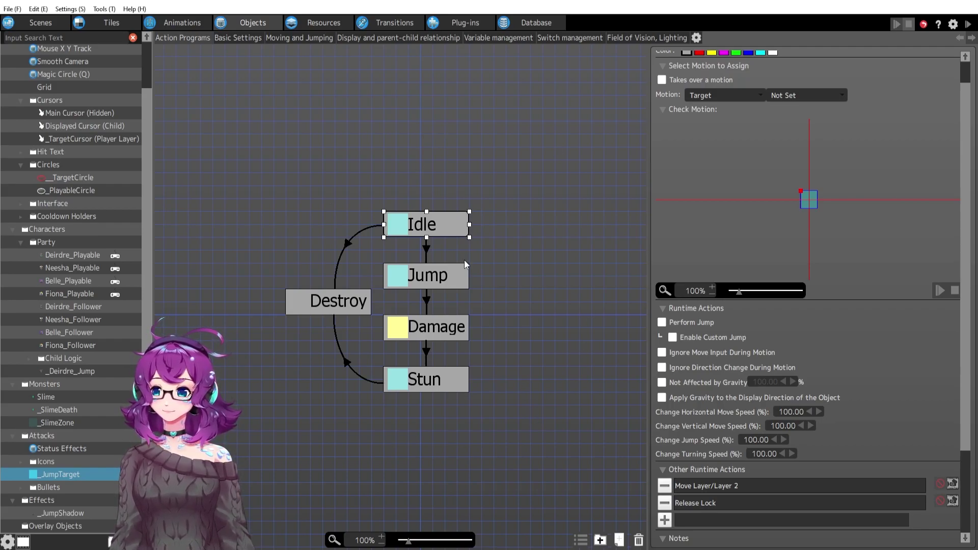
click(438, 265)
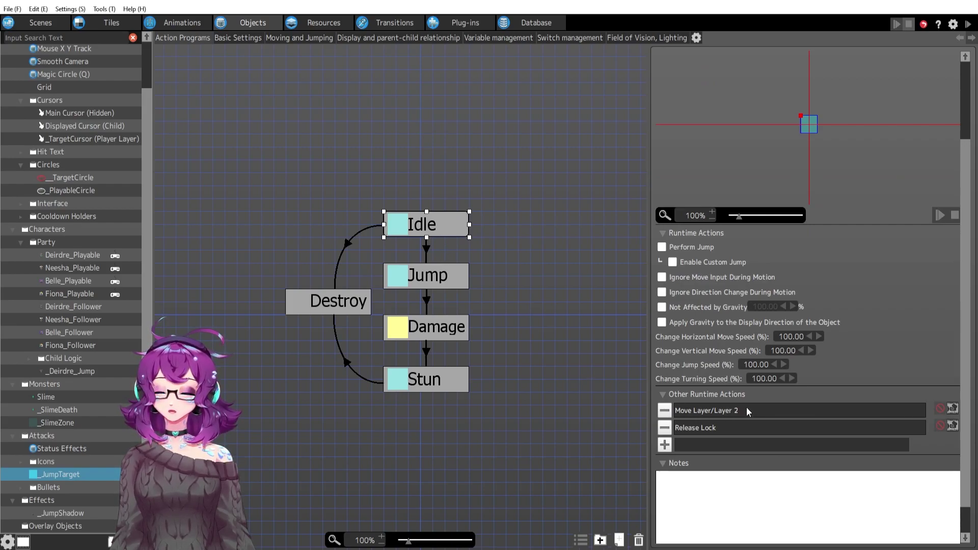
click(720, 408)
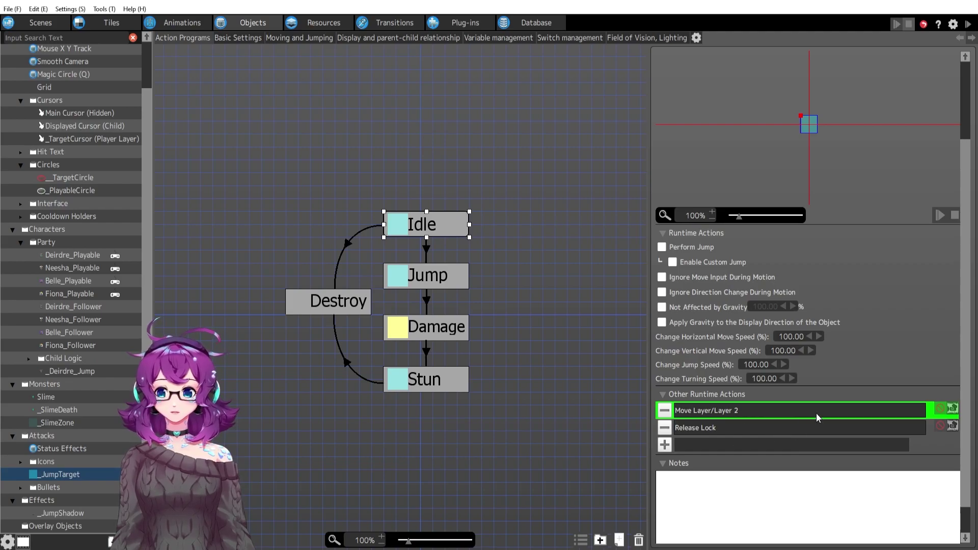
click(732, 432)
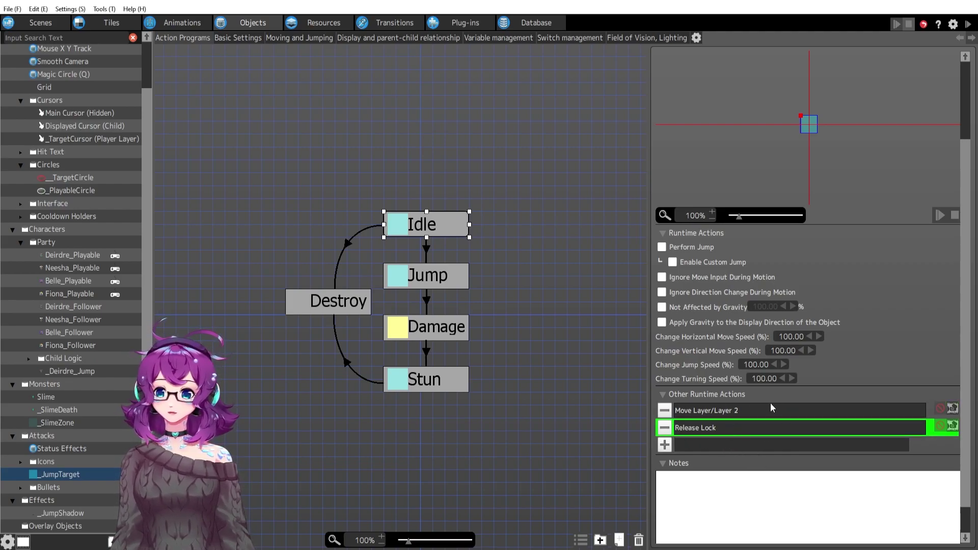
Compare the conditions on _JumpTarget's Idle-to-Jump and Idle-to-Destroy links, and check the runtime actions of Destroy and Jump.
click(426, 248)
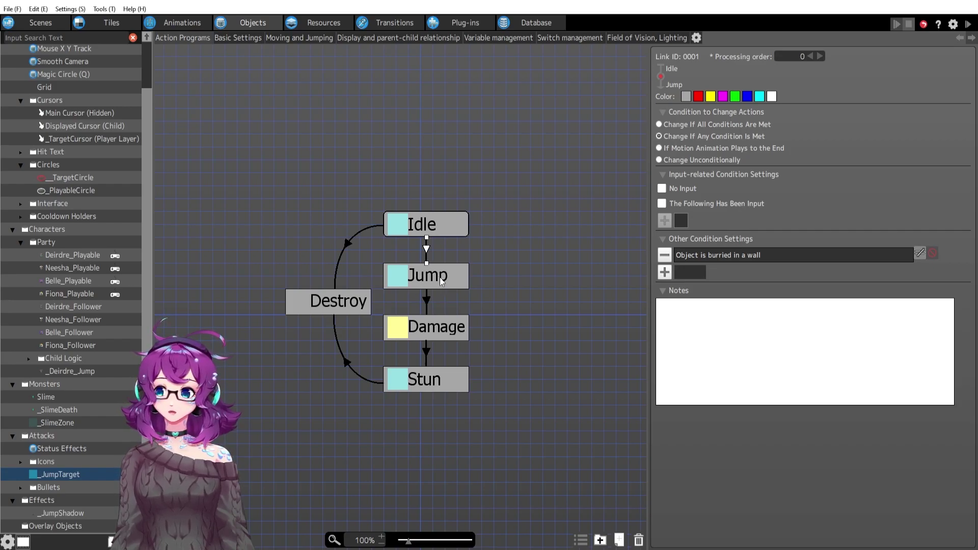
click(352, 243)
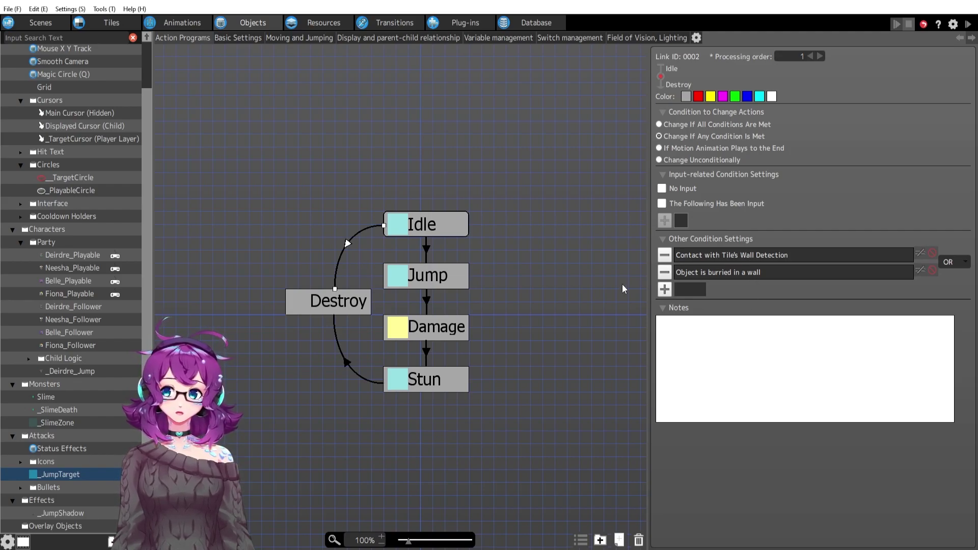
click(362, 308)
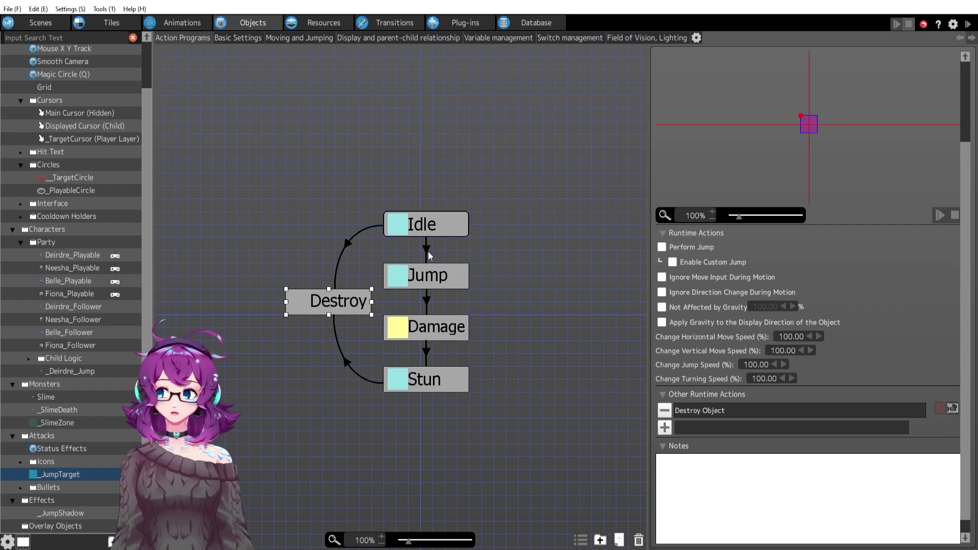
click(427, 253)
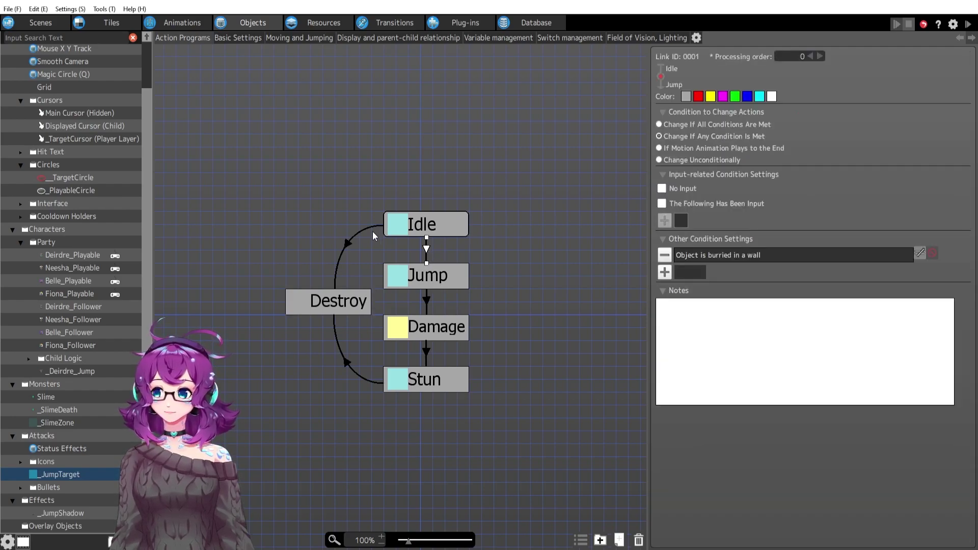
click(463, 276)
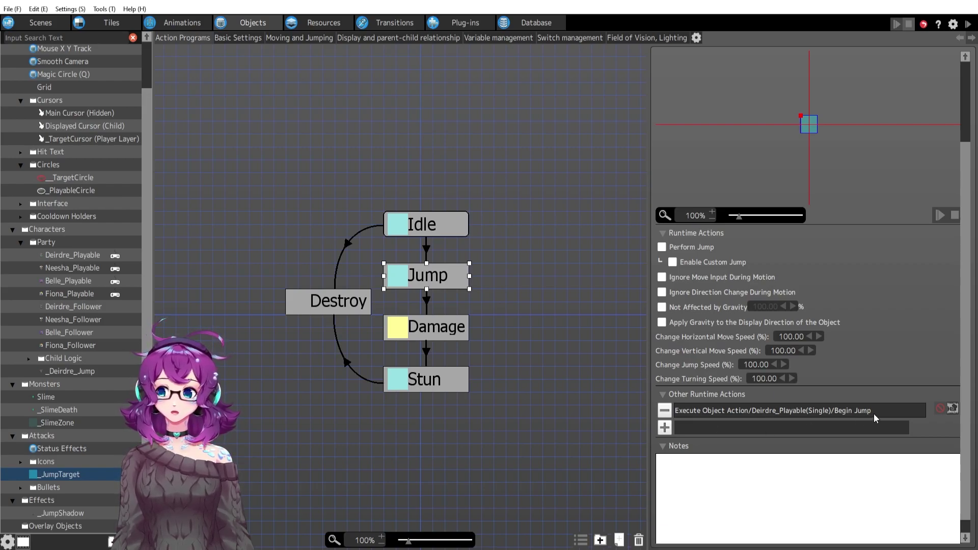
Inspect the Begin Jump action of Deirdre_Playable, including the settings of its Attacking Loop switch change.
click(80, 257)
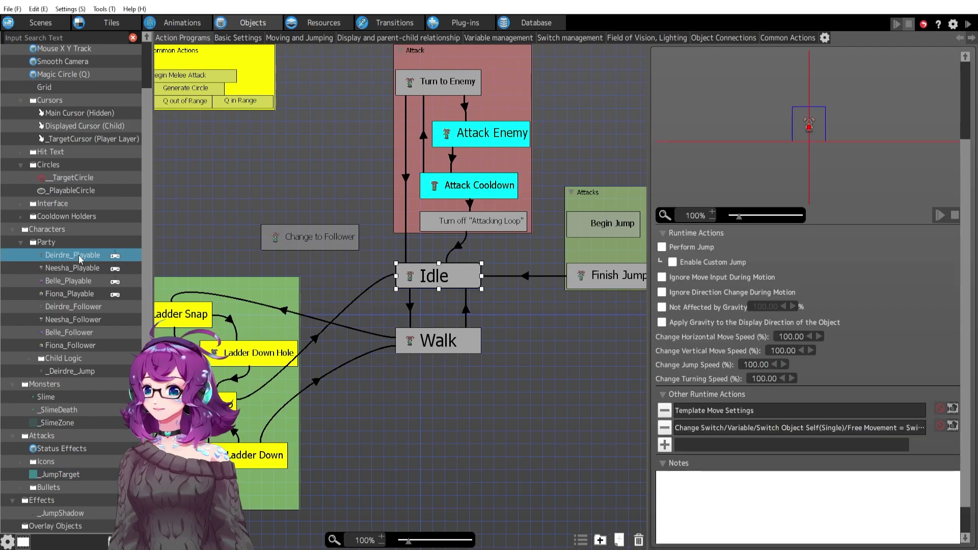
click(529, 241)
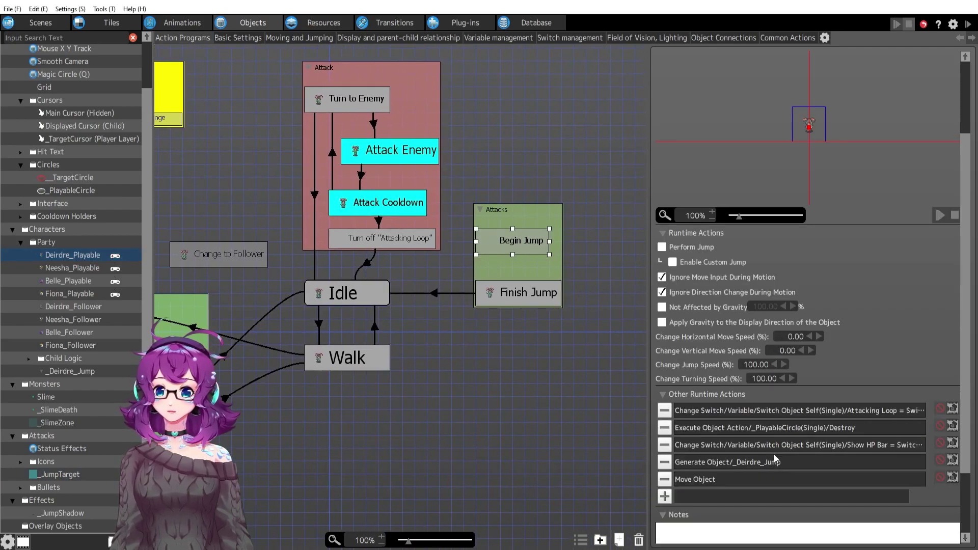
scroll(782, 463, down, 1)
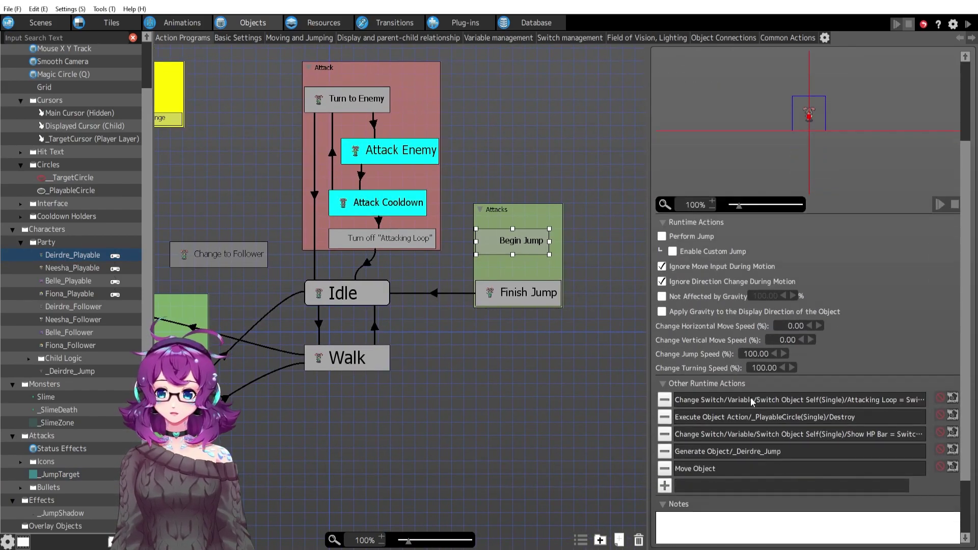
double_click(812, 399)
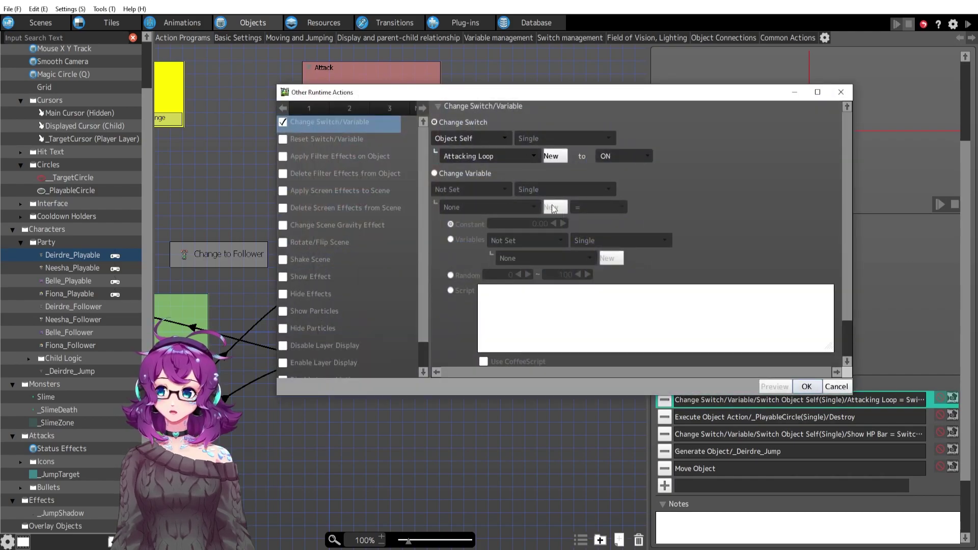
click(806, 386)
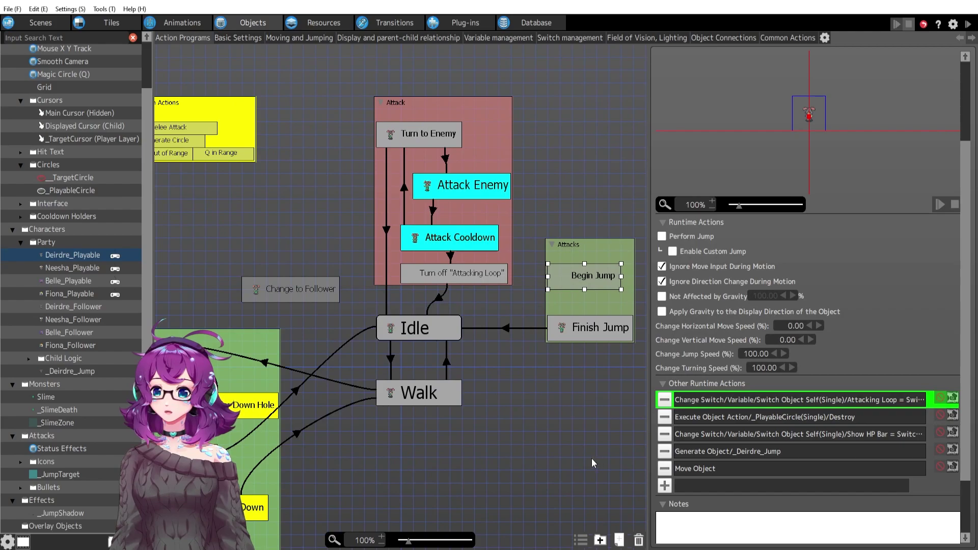
Review the settings of Begin Jump's _PlayableCircle object action and its Show HP Bar switch change.
middle_drag(595, 458, 508, 430)
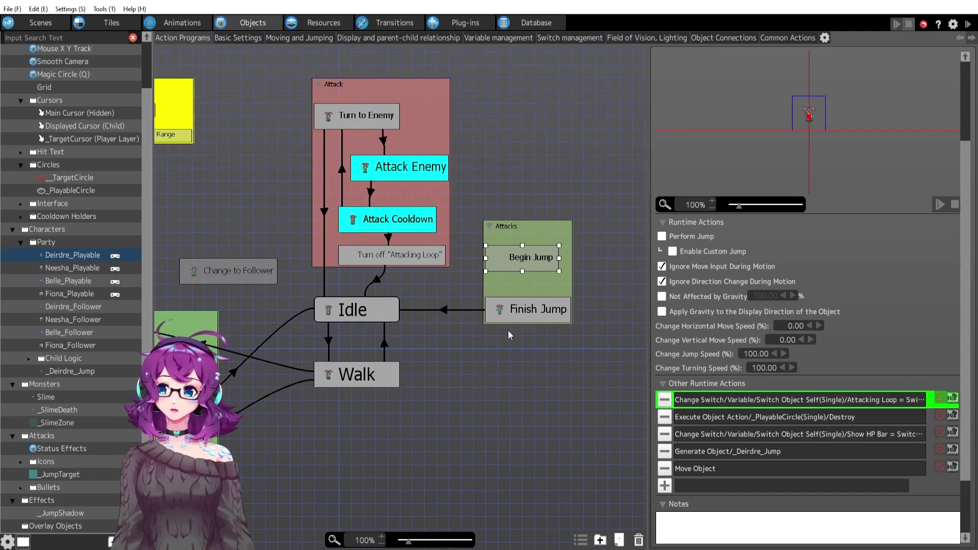
double_click(755, 416)
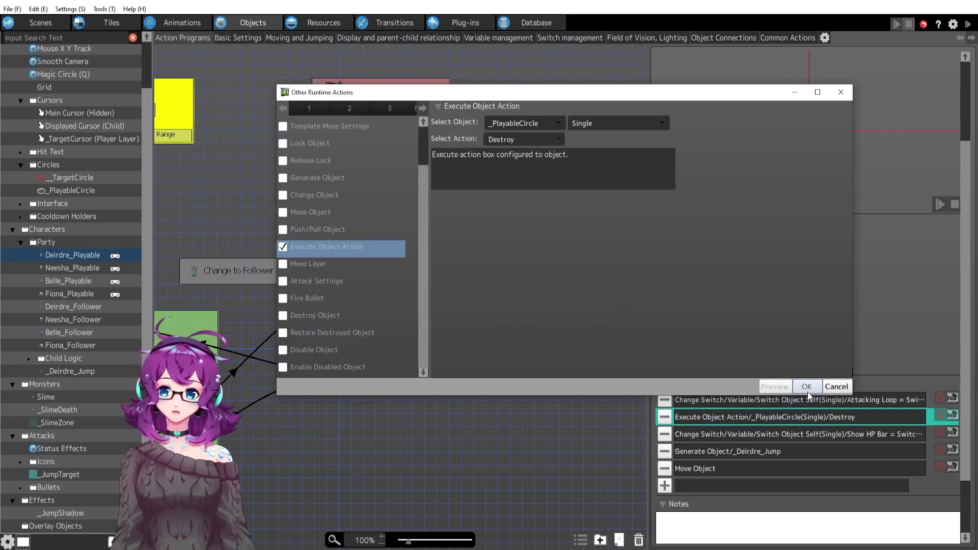
click(806, 387)
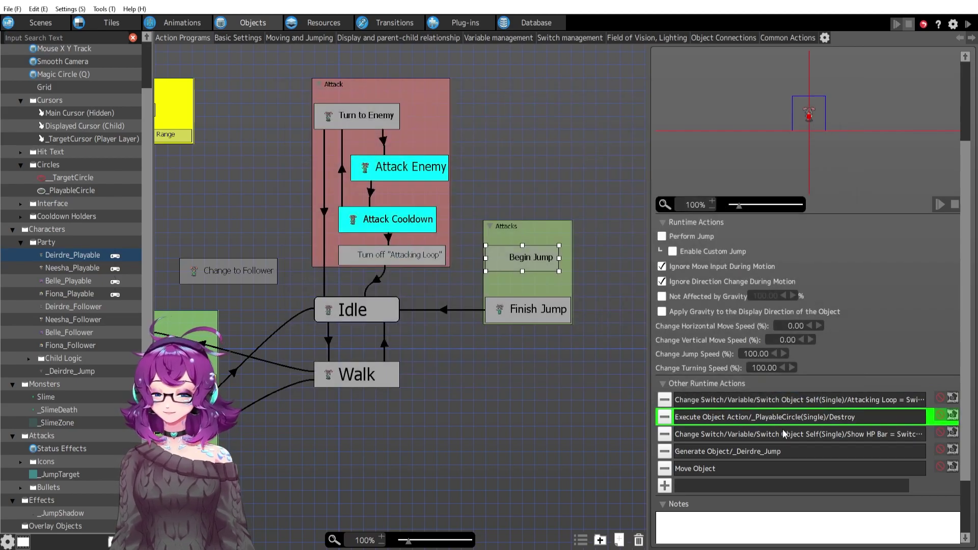
double_click(764, 435)
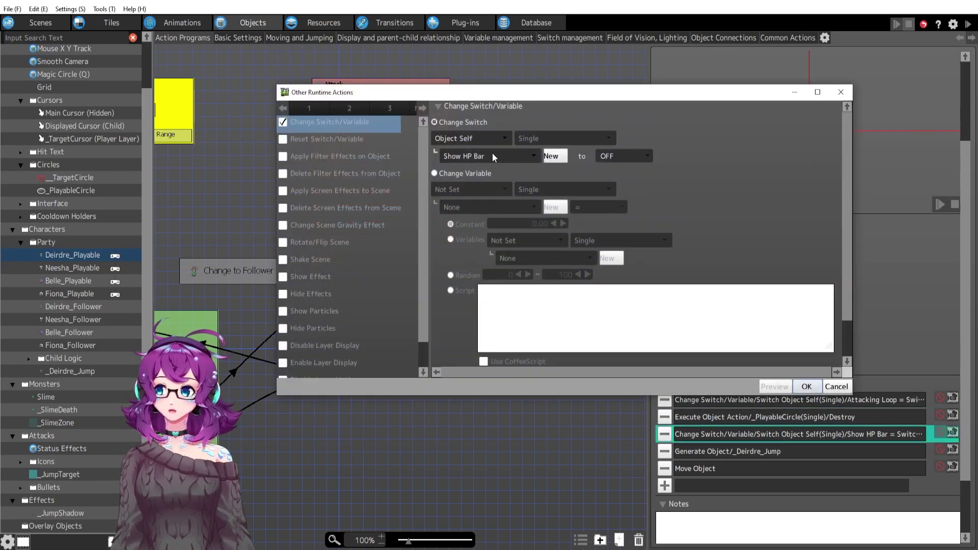
click(806, 387)
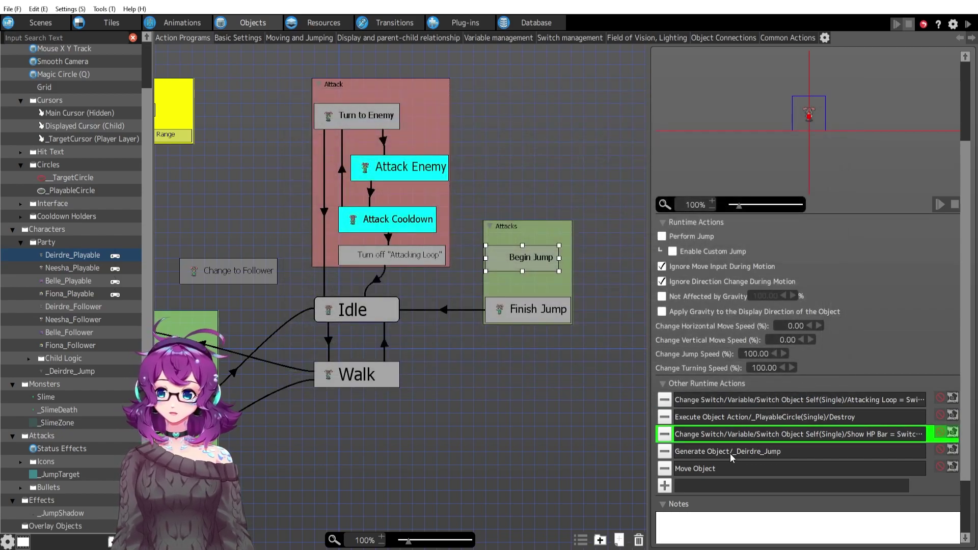
Review the settings of Begin Jump's Generate Object action for _Deirdre_Jump, along with Begin Jump's motion and runtime settings.
double_click(756, 454)
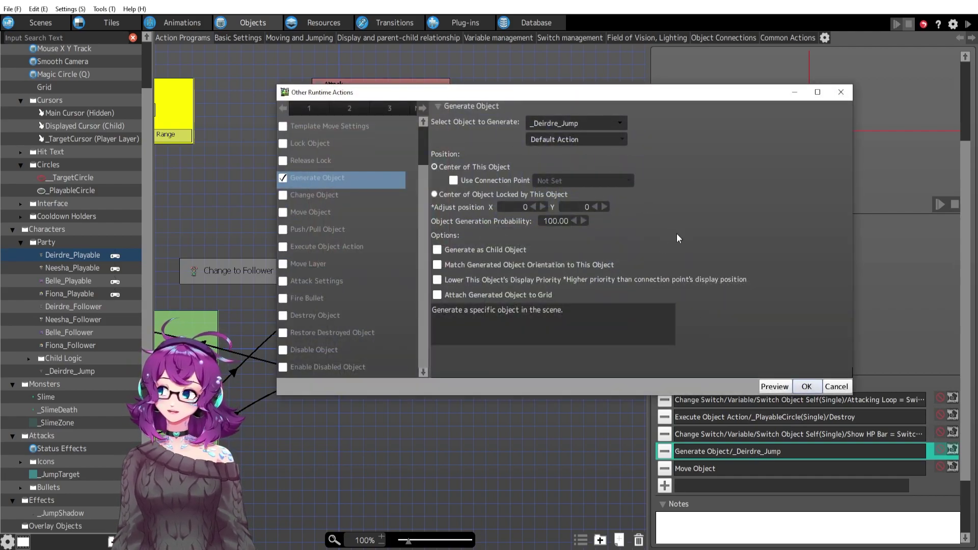
click(806, 387)
scroll(547, 451, up, 2)
scroll(564, 447, down, 2)
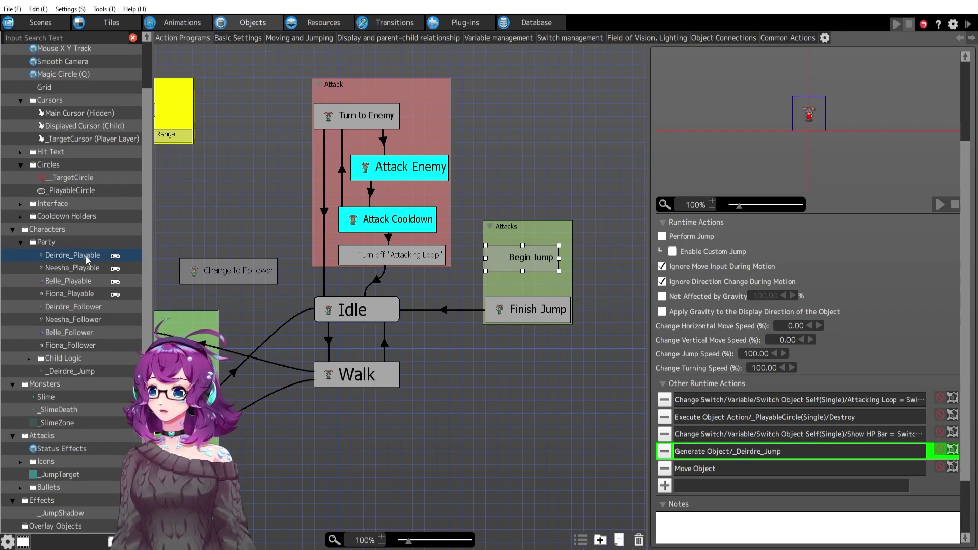
scroll(793, 454, up, 3)
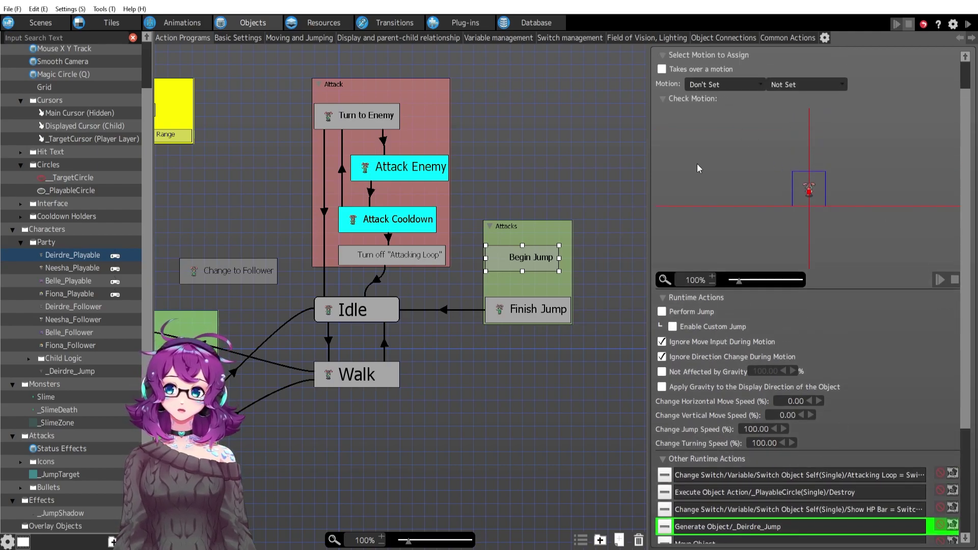
scroll(805, 367, down, 2)
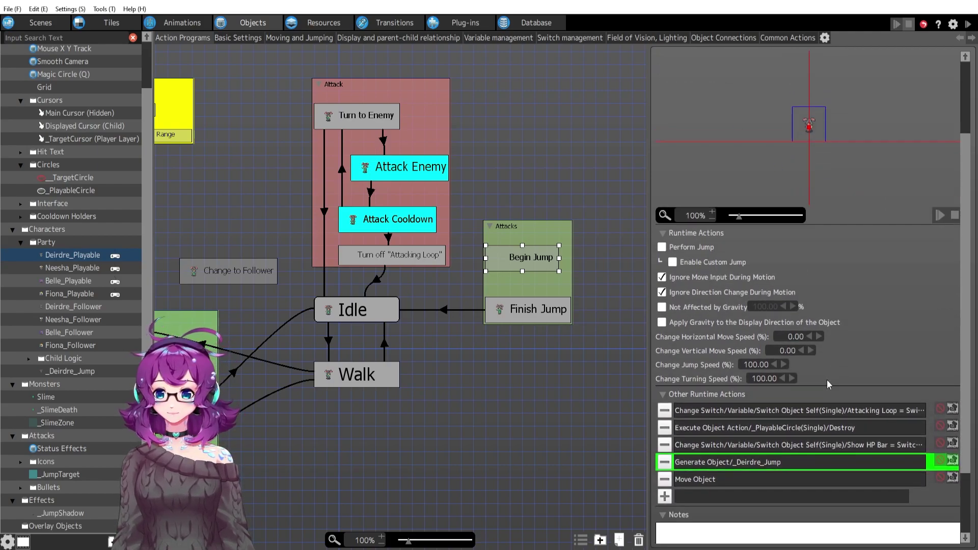
Inspect Begin Jump's Move Object action, including its target object, move speed and object to move.
double_click(708, 480)
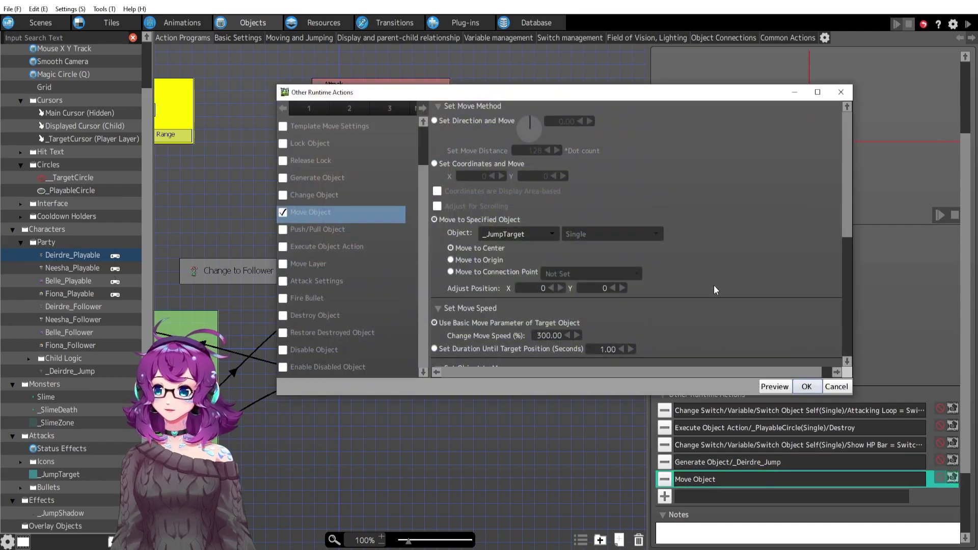
scroll(714, 289, down, 4)
scroll(714, 288, up, 2)
scroll(714, 289, up, 3)
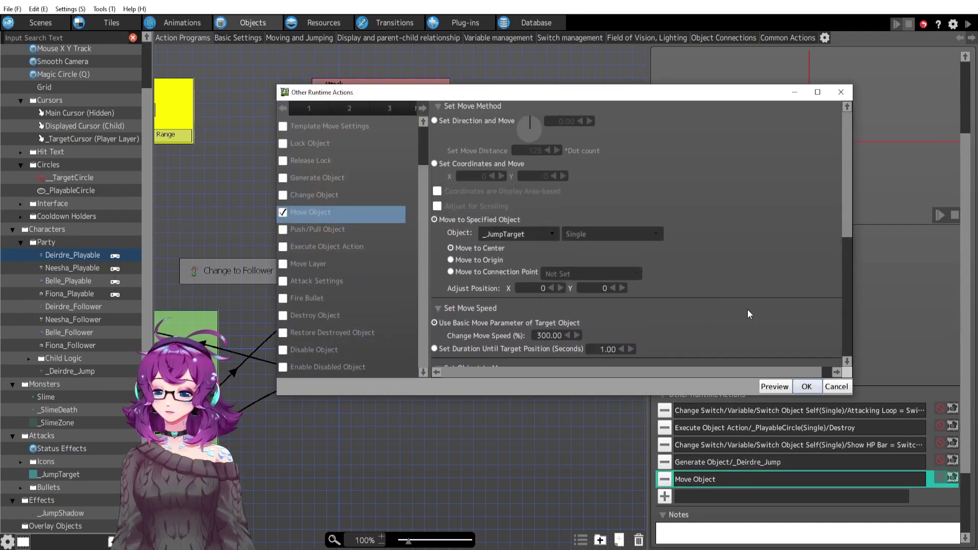
click(806, 386)
Open _Deirdre_Jump's action program and examine Jump (Begin Animation)'s motion, runtime settings and _PlayableCircle generation.
click(741, 463)
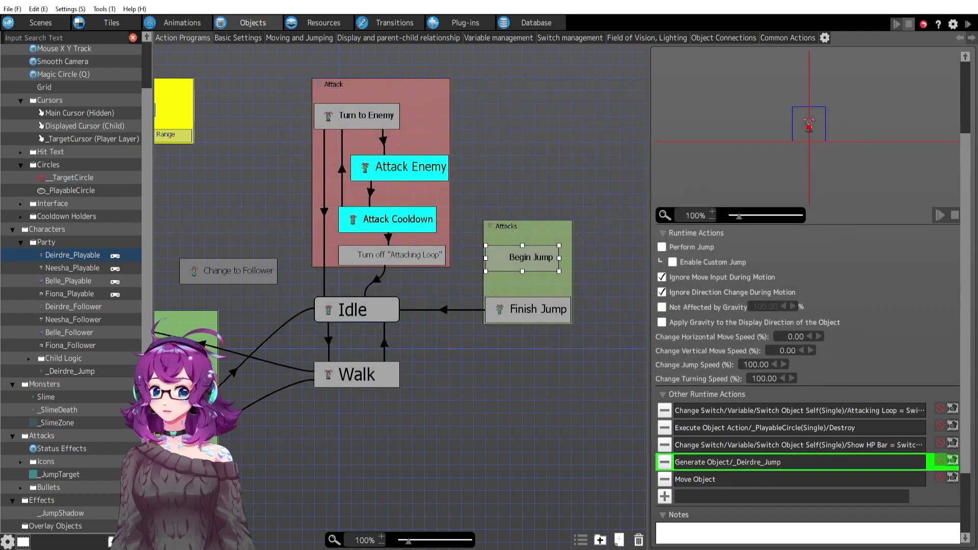
click(83, 375)
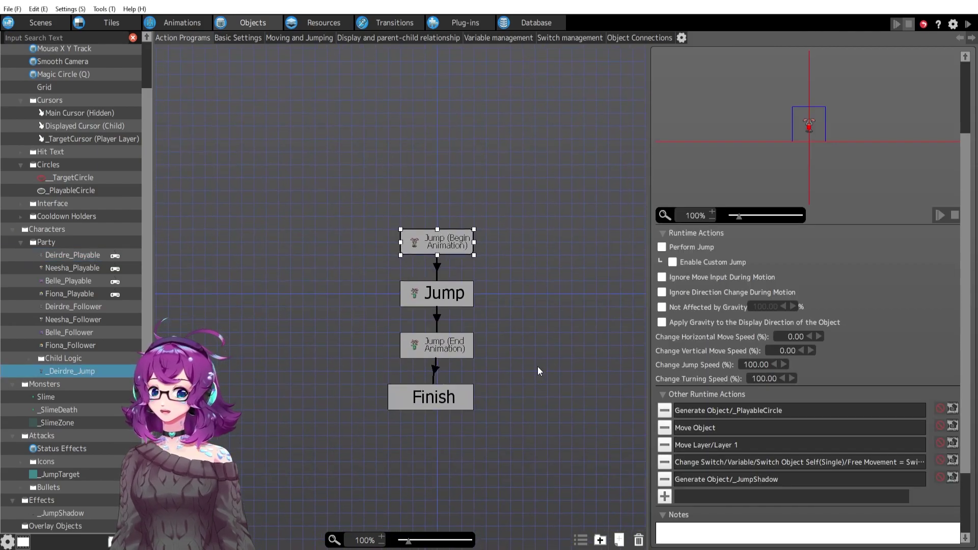
scroll(862, 348, up, 2)
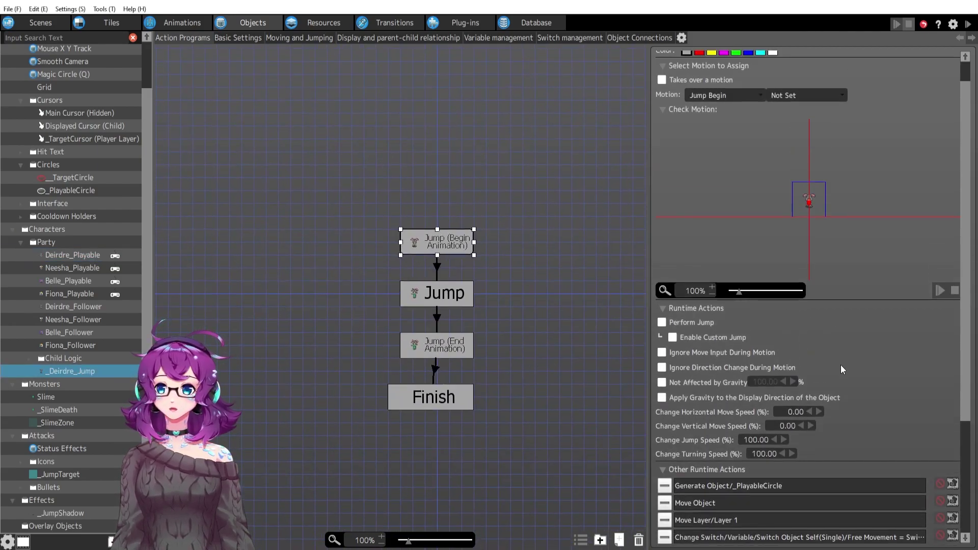
scroll(840, 364, down, 2)
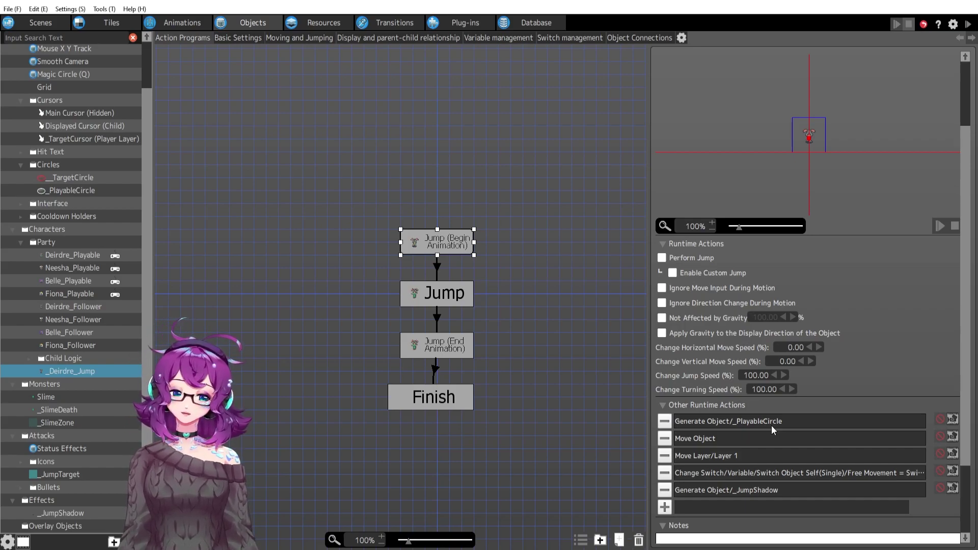
double_click(732, 423)
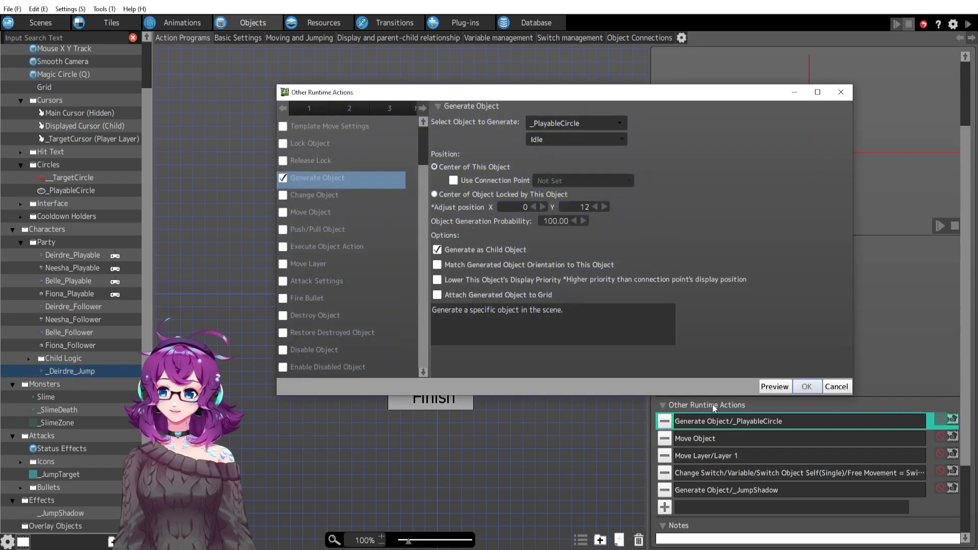
click(835, 389)
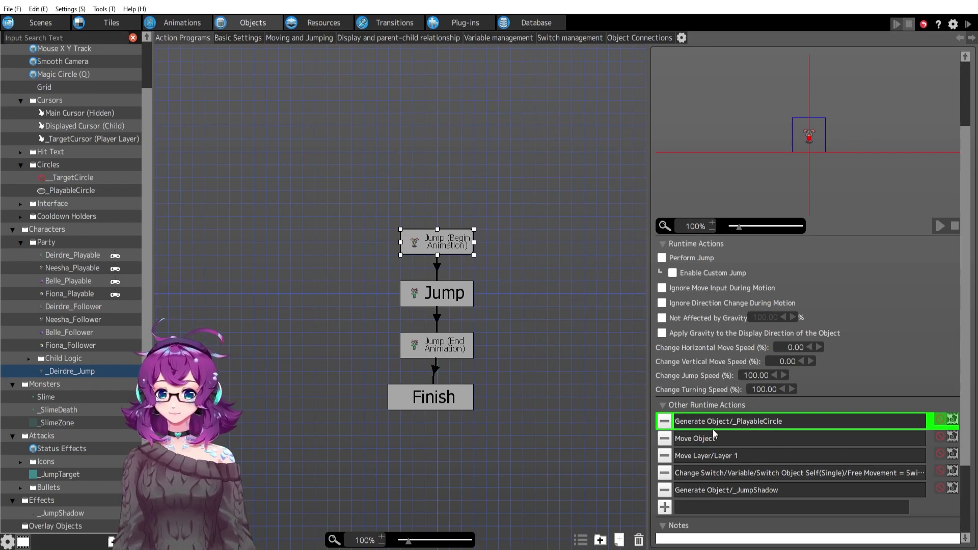
Inspect the move method, speed and object to move in Jump (Begin Animation)'s Move Object action.
click(709, 443)
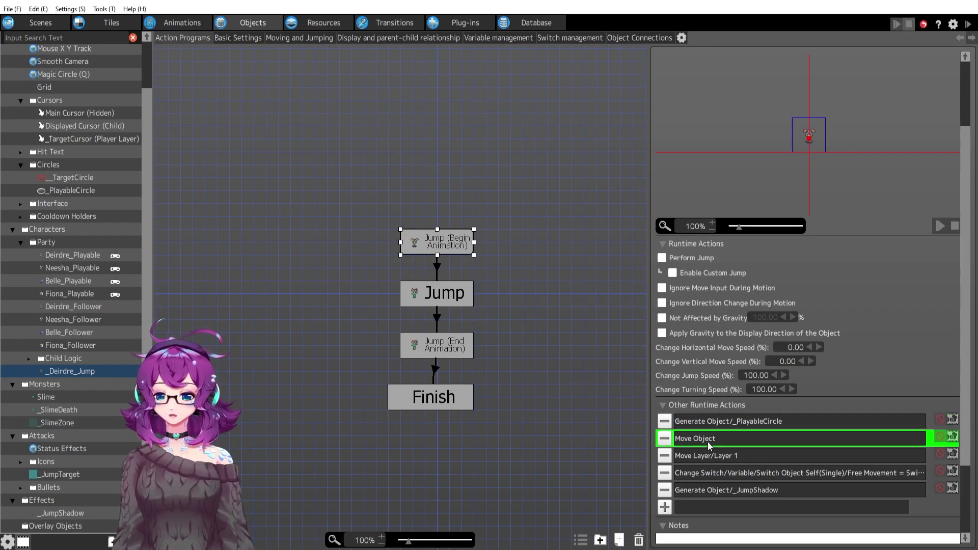
double_click(726, 441)
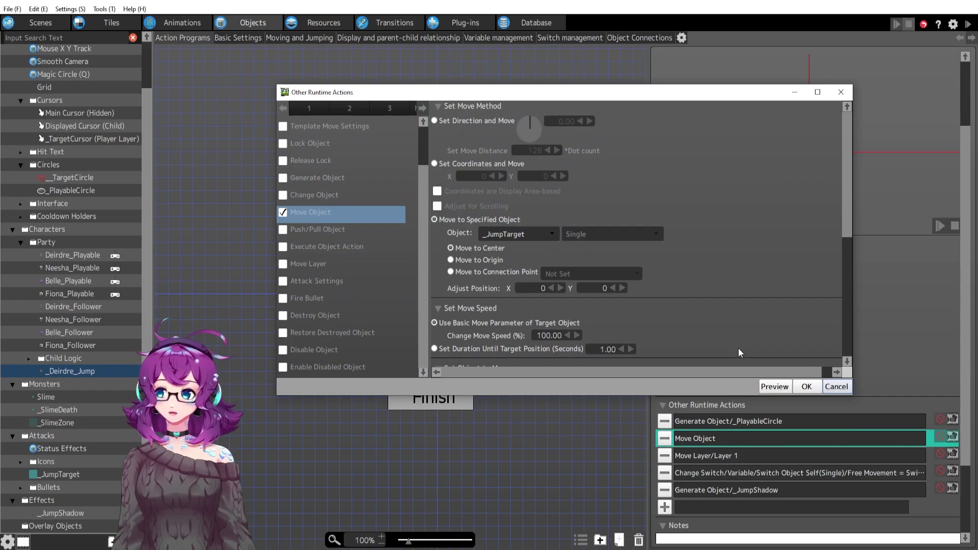
scroll(808, 323, down, 5)
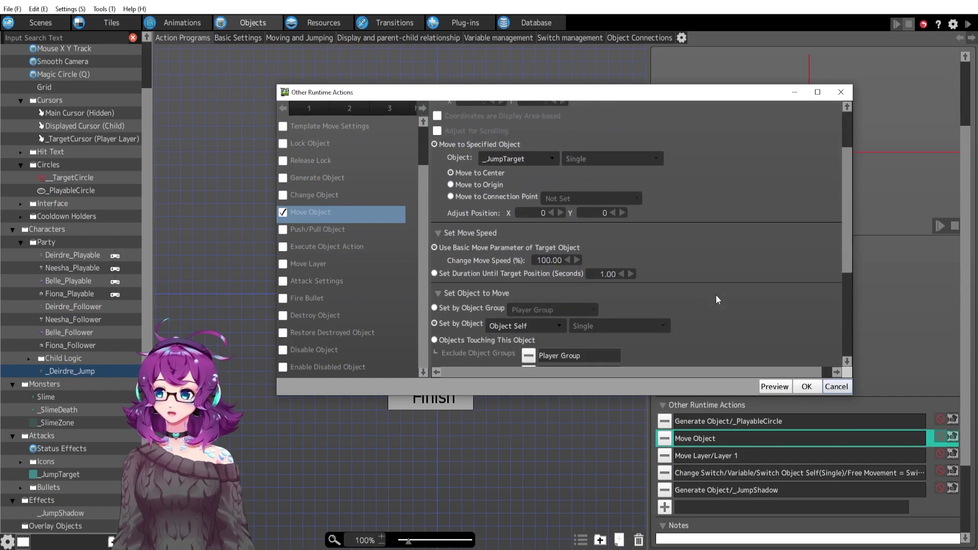
scroll(718, 300, up, 4)
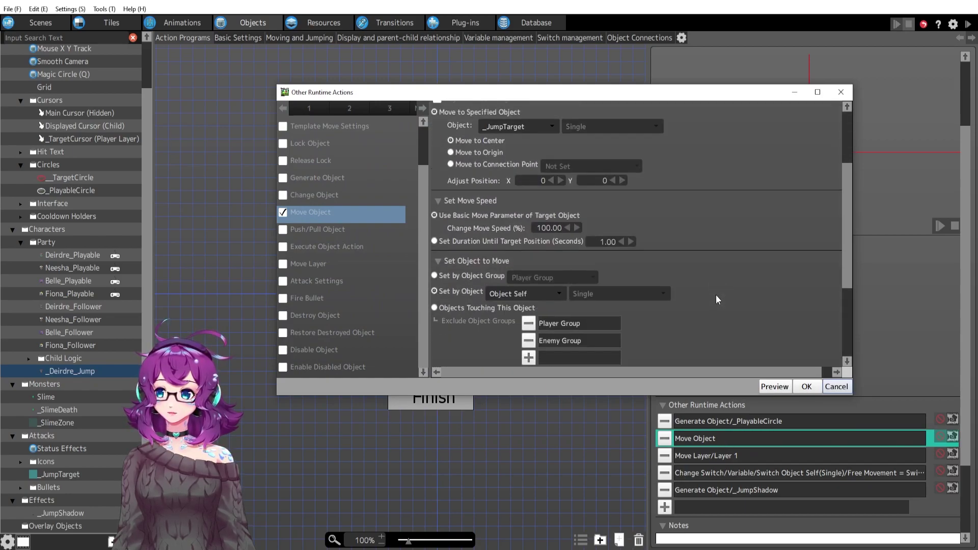
click(835, 387)
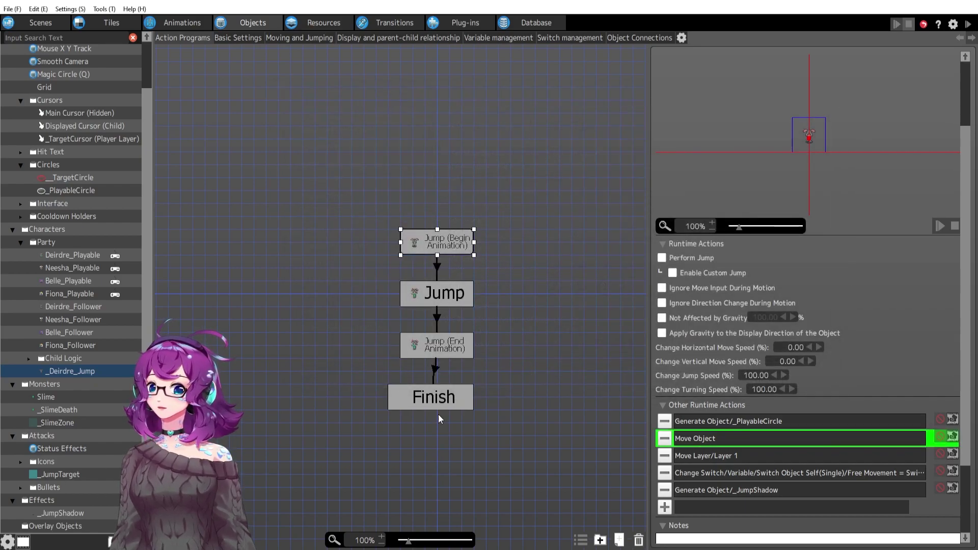
Review Jump (Begin Animation)'s Move Layer entry and its Free Movement switch change, checking them against the assigned motion.
click(742, 458)
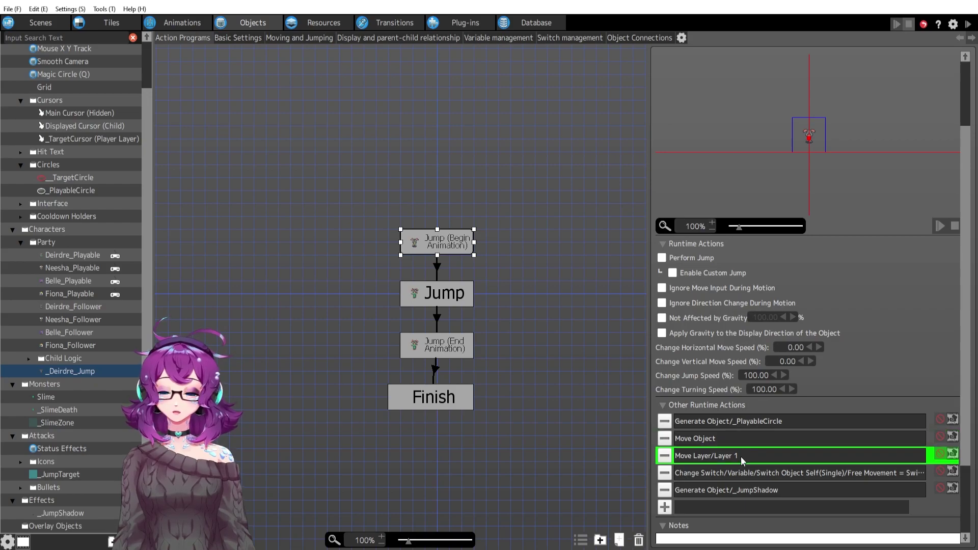
scroll(739, 453, down, 2)
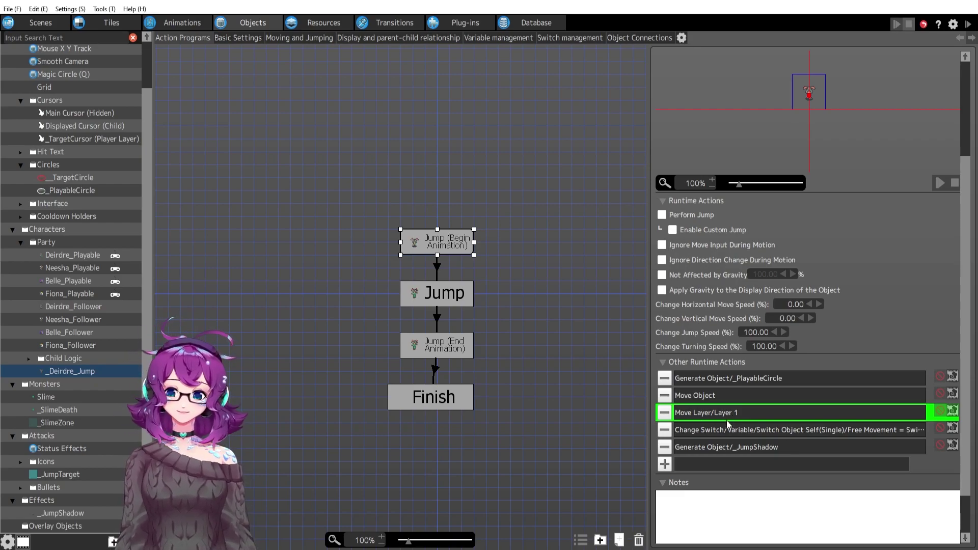
double_click(715, 435)
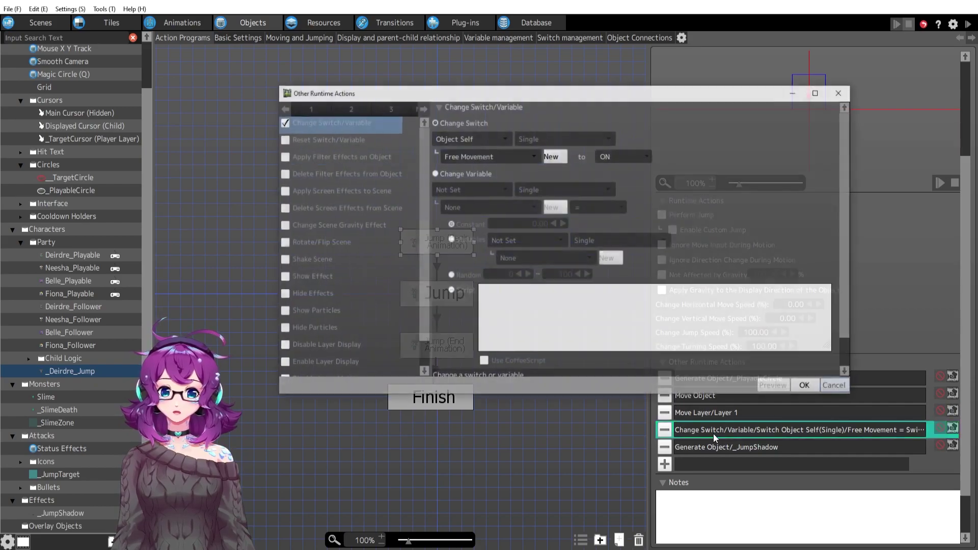
click(835, 387)
scroll(871, 378, up, 4)
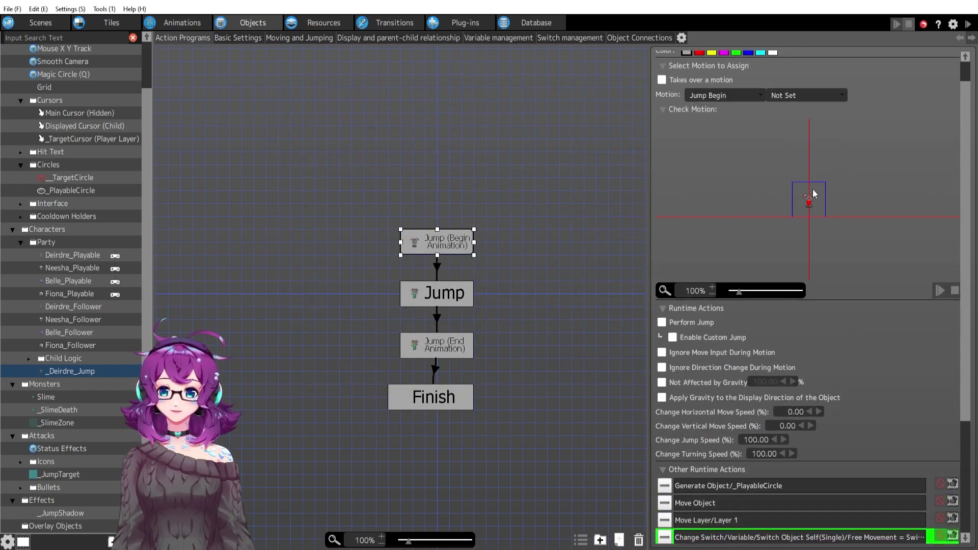
scroll(810, 244, down, 3)
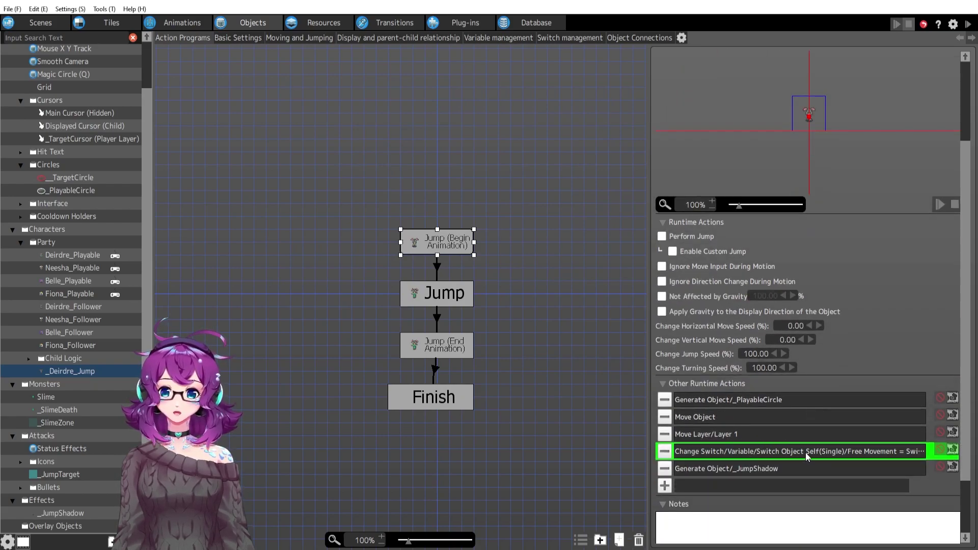
scroll(839, 282, up, 3)
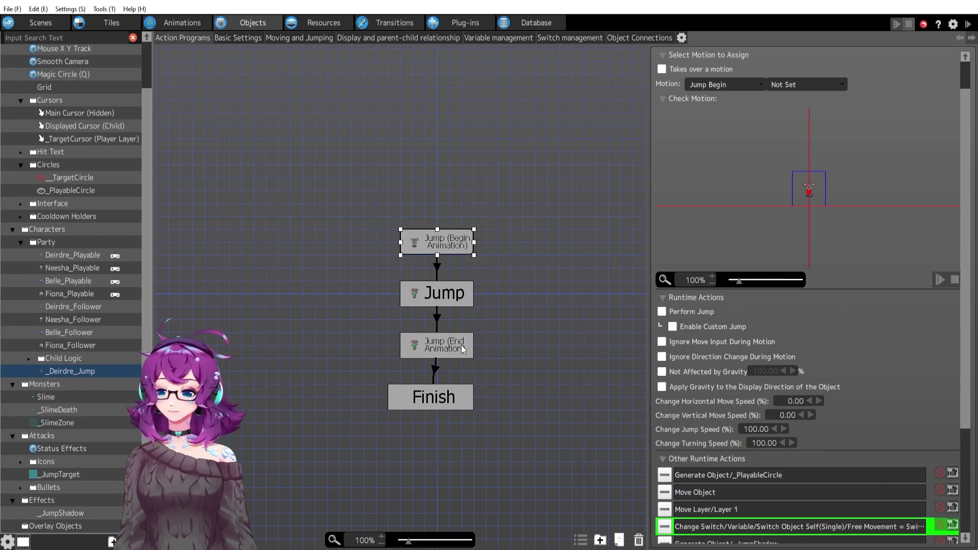
scroll(853, 456, down, 3)
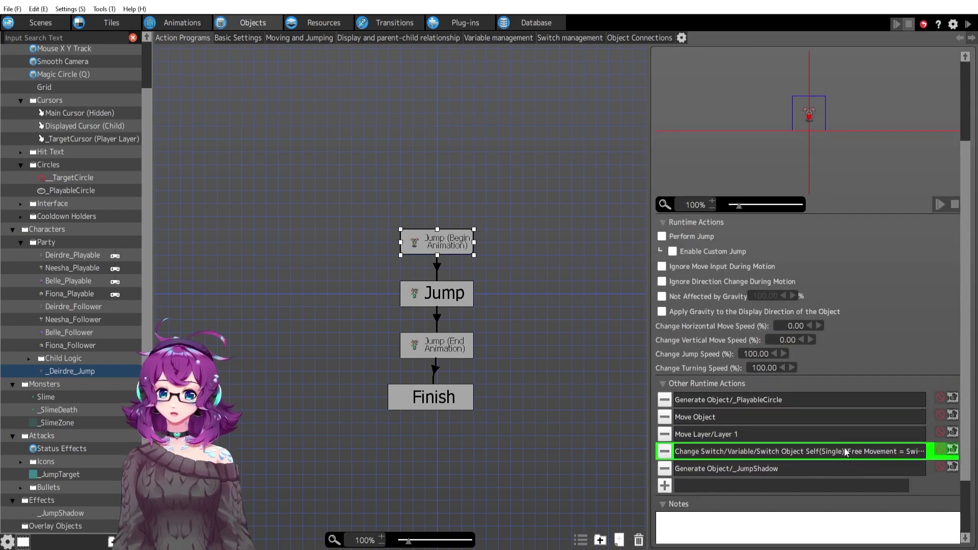
double_click(846, 452)
click(836, 389)
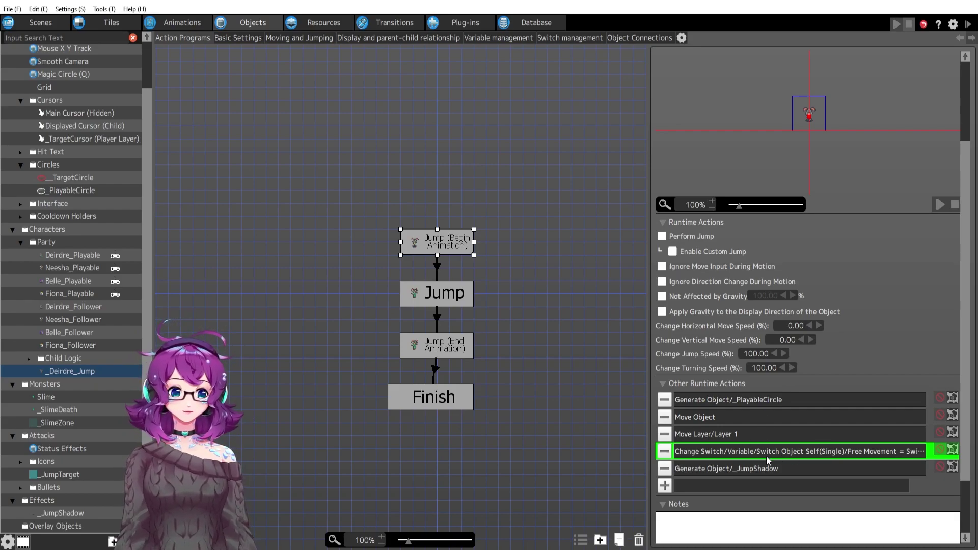
Locate Jump (Begin Animation)'s Generate Object entry for _JumpShadow and examine the _JumpShadow object's action program.
scroll(787, 437, down, 1)
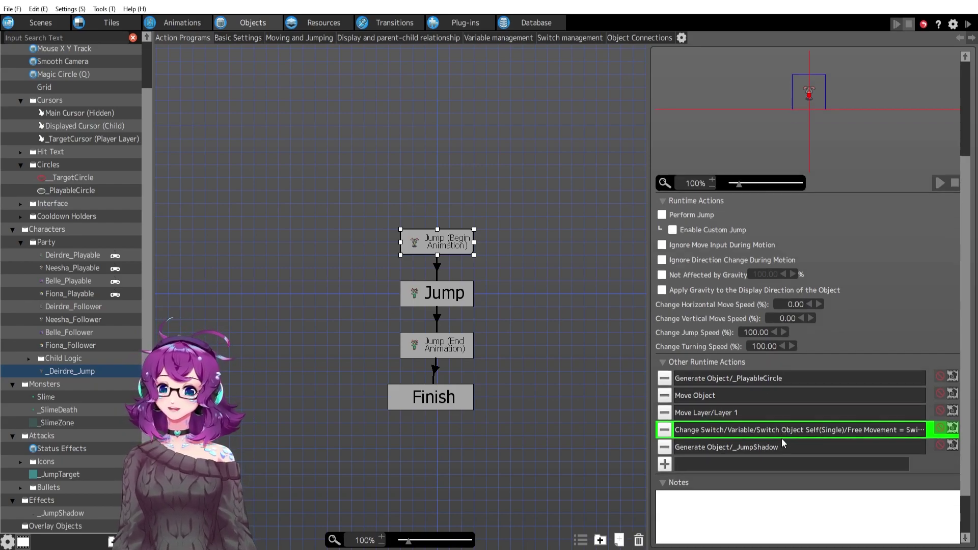
click(715, 451)
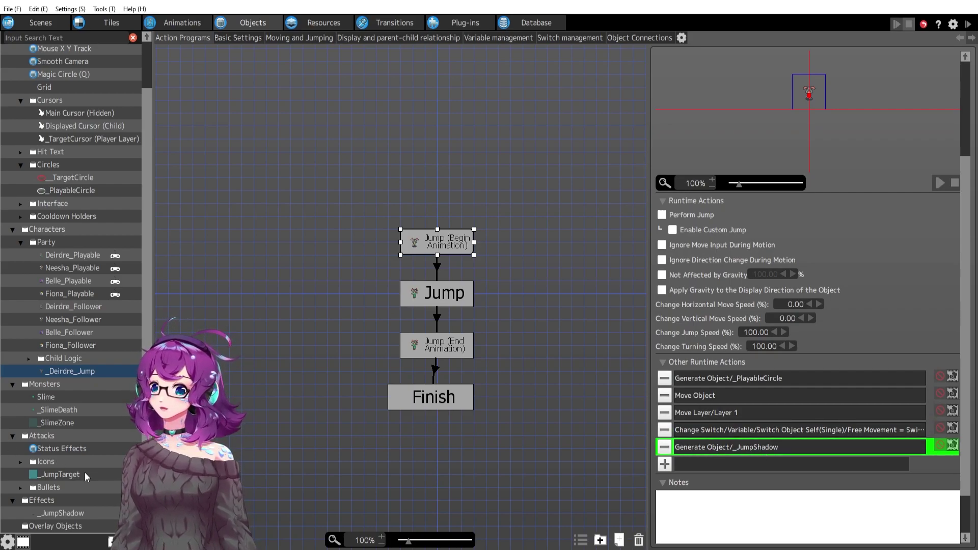
scroll(77, 474, down, 1)
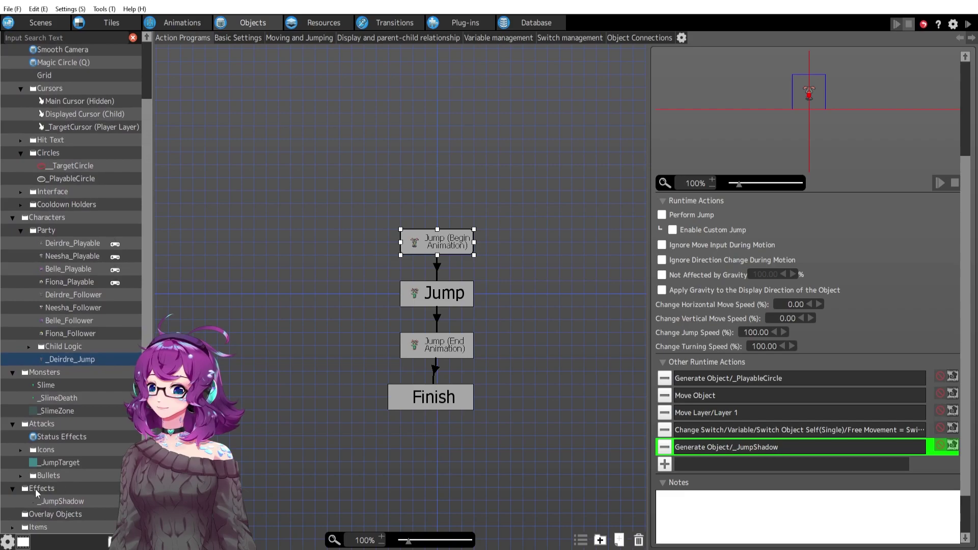
click(55, 501)
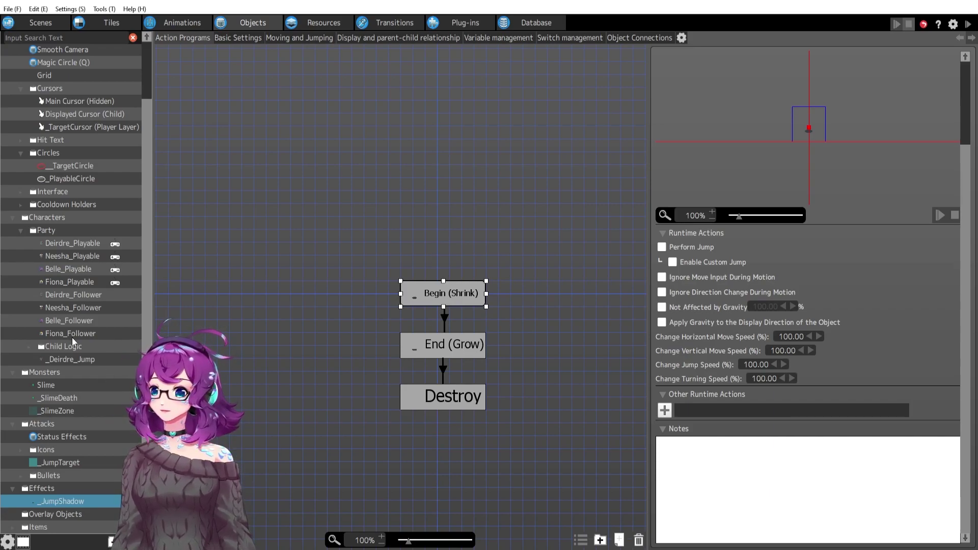
Return to _Deirdre_Jump and check the condition on the link from Jump (Begin Animation) to Jump.
click(78, 359)
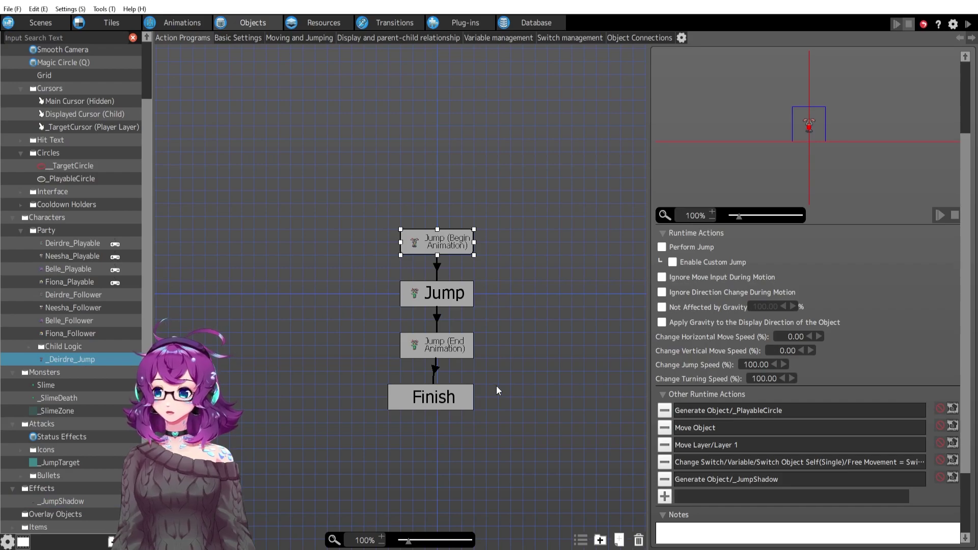
click(436, 265)
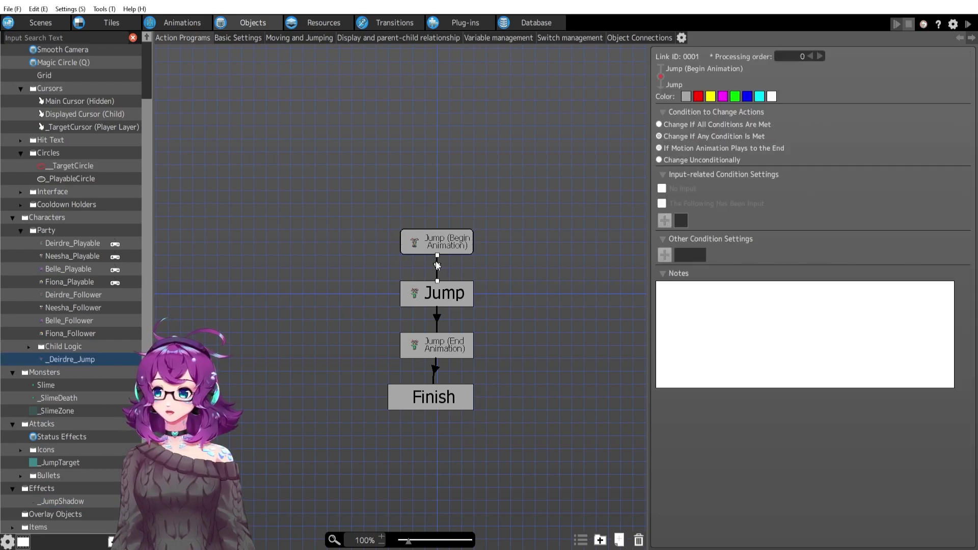
click(461, 243)
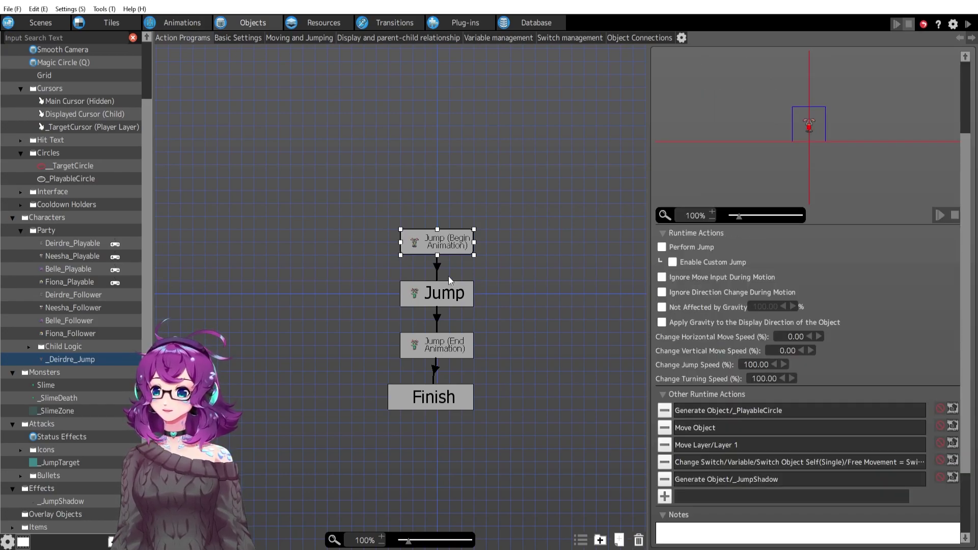
Inspect the target object, move speed, object to move and options in the Jump action's Move Object settings.
click(451, 302)
scroll(850, 419, up, 3)
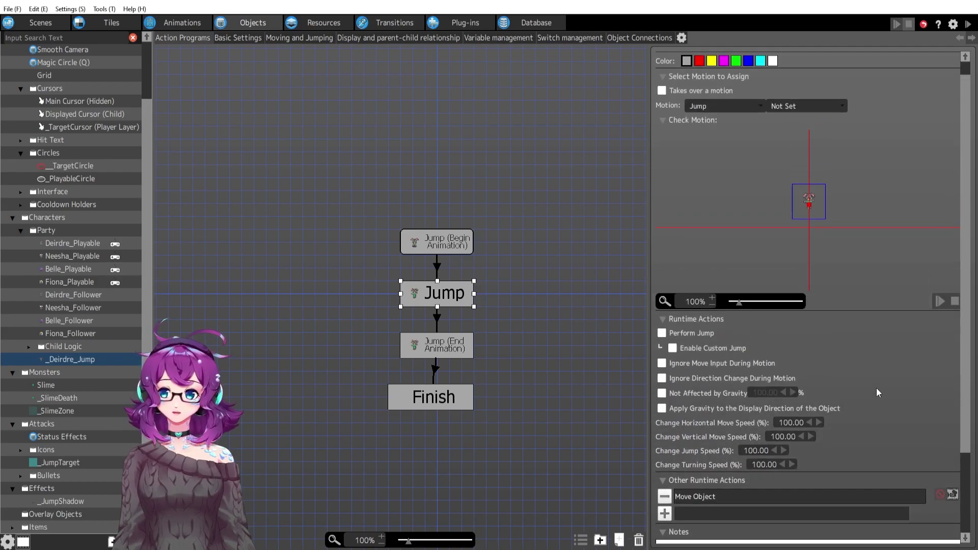
scroll(877, 392, down, 3)
double_click(703, 413)
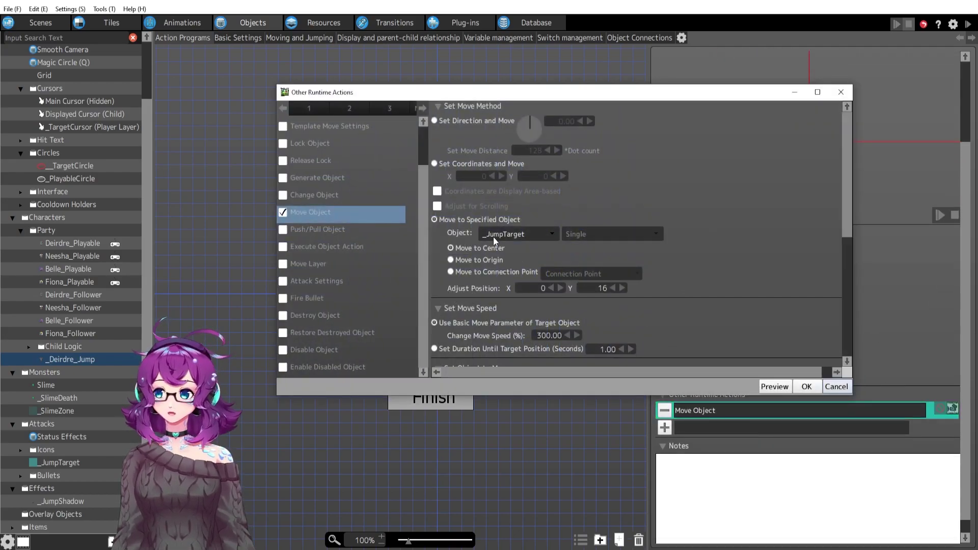
scroll(703, 276, down, 3)
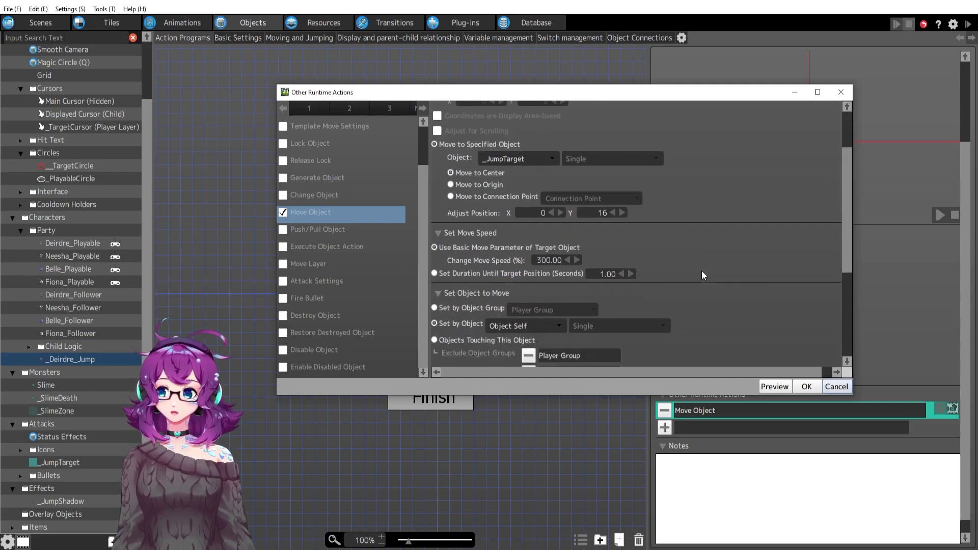
scroll(530, 250, down, 3)
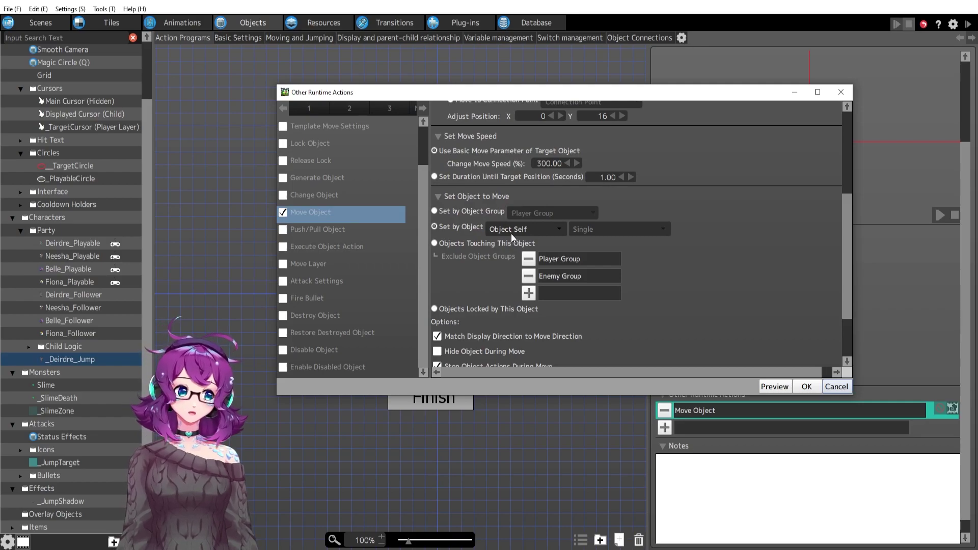
scroll(691, 261, down, 3)
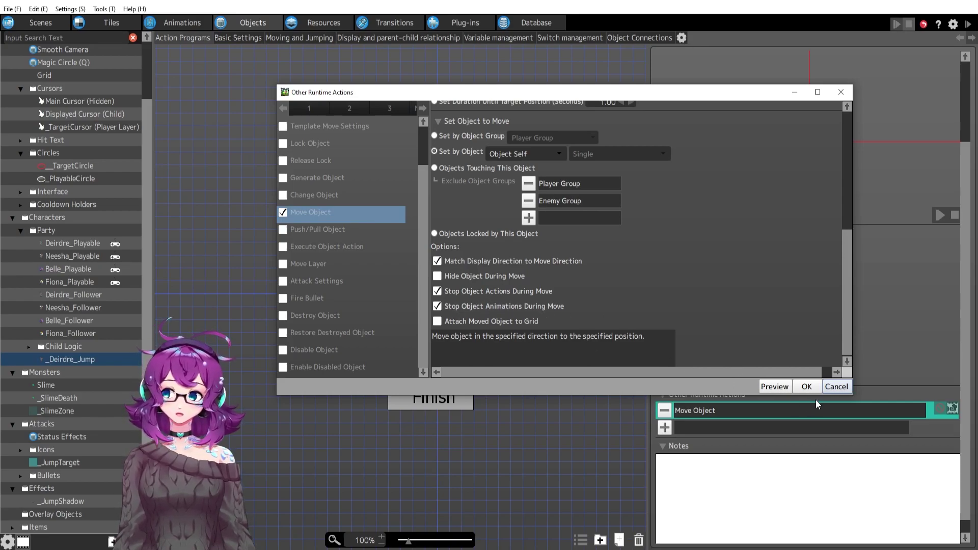
click(807, 386)
Enlarge the motion preview to 400% and play the Jump action's assigned motion.
scroll(780, 397, up, 1)
scroll(780, 398, up, 2)
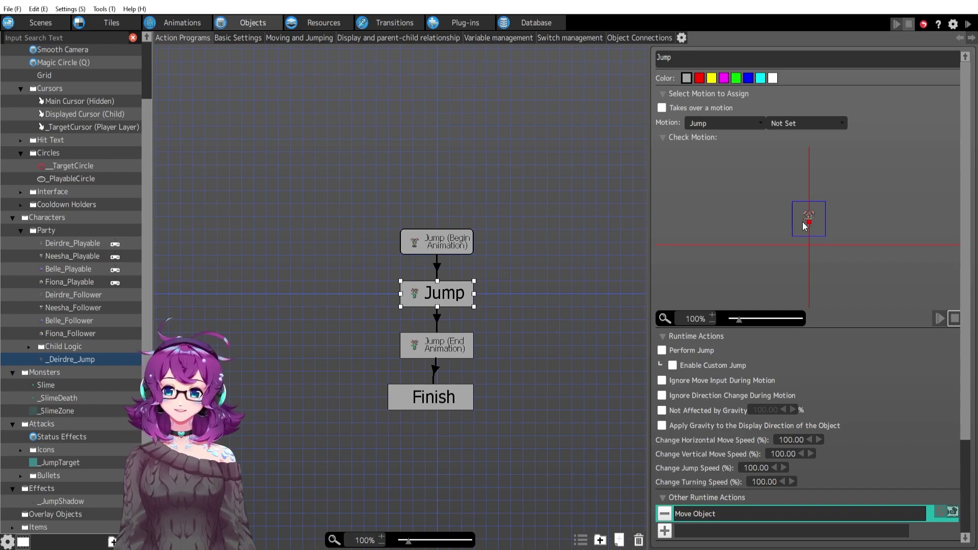
drag(735, 320, 761, 320)
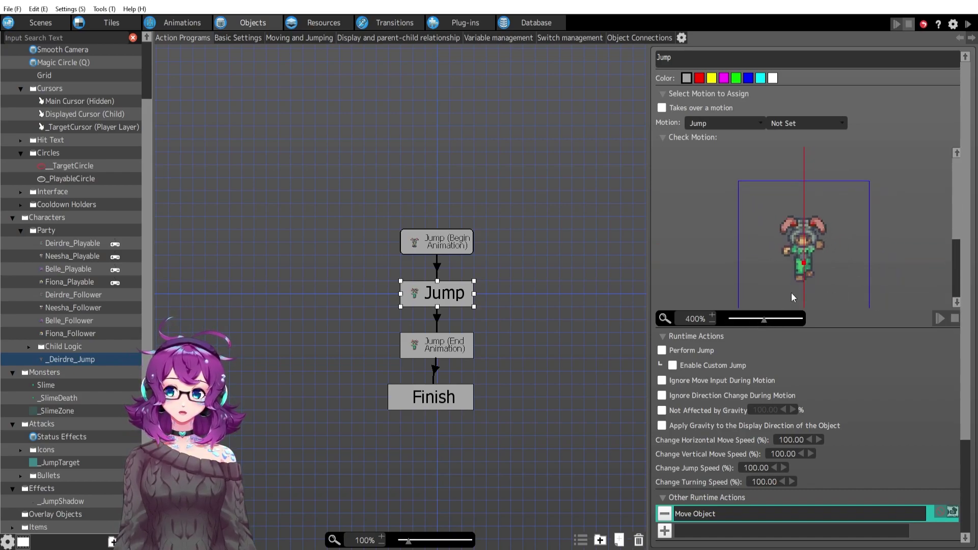
scroll(834, 245, down, 5)
scroll(833, 245, up, 2)
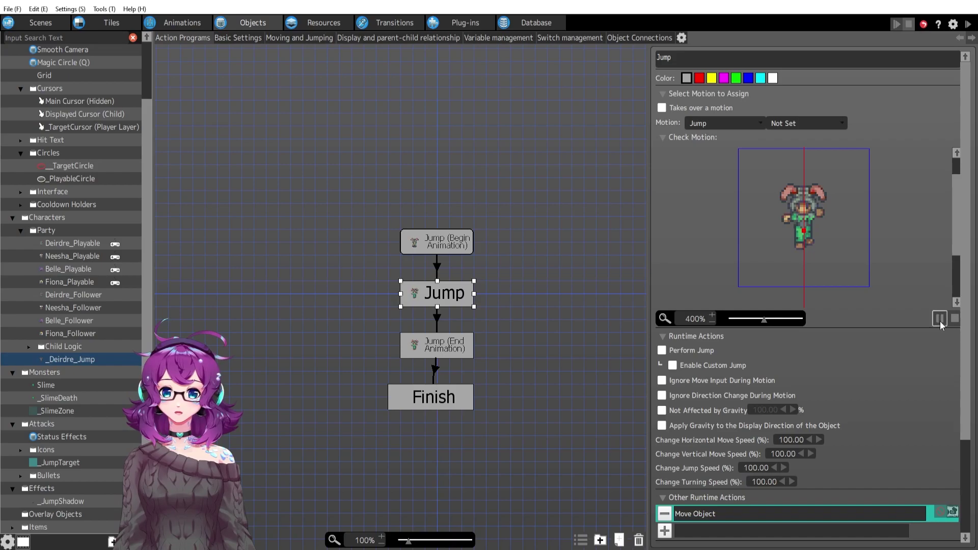
scroll(876, 249, down, 3)
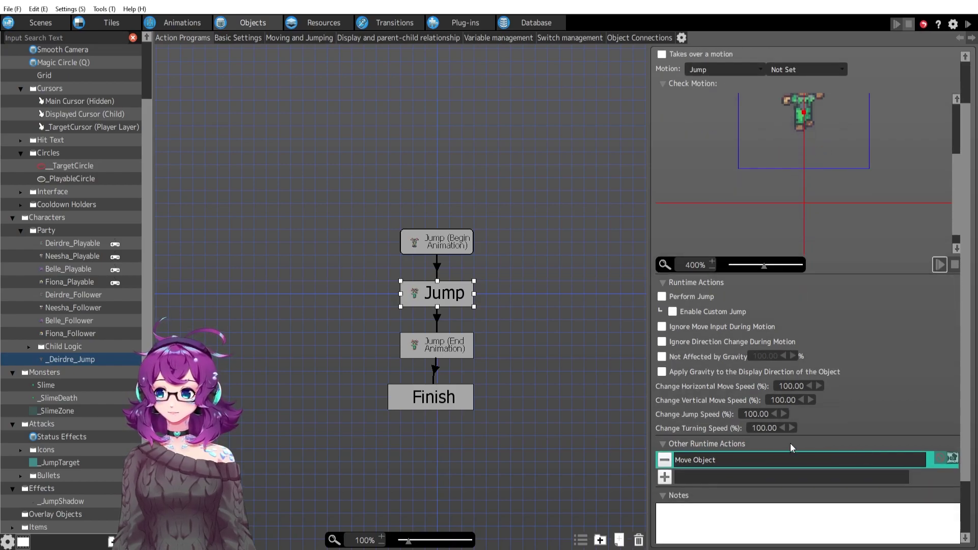
Check the condition on the link from Jump to Jump (End Animation), and play the end action's motion preview.
click(439, 319)
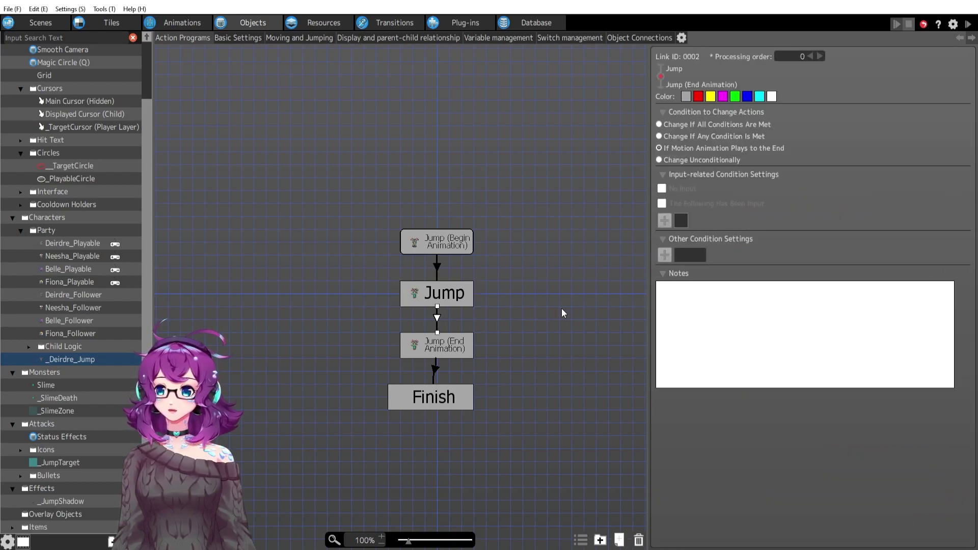
click(461, 297)
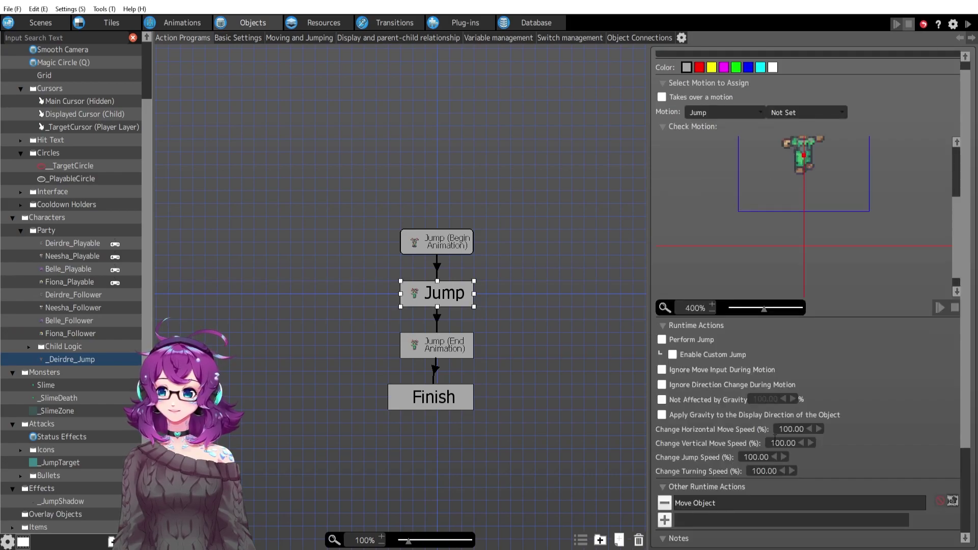
click(435, 347)
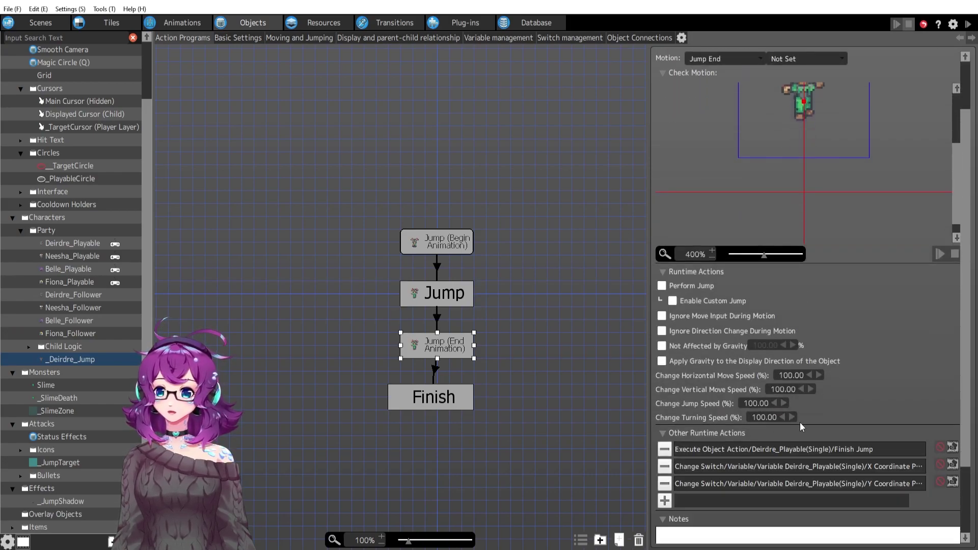
scroll(829, 402, up, 1)
click(938, 318)
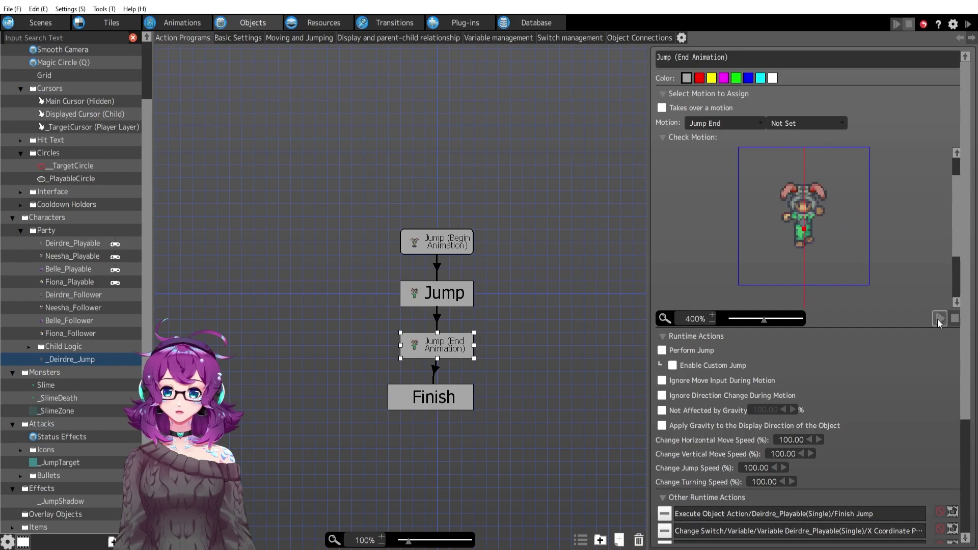
Review Jump (End Animation)'s runtime actions, including the X and Y coordinate variable changes on Deirdre_Playable.
scroll(825, 487, down, 3)
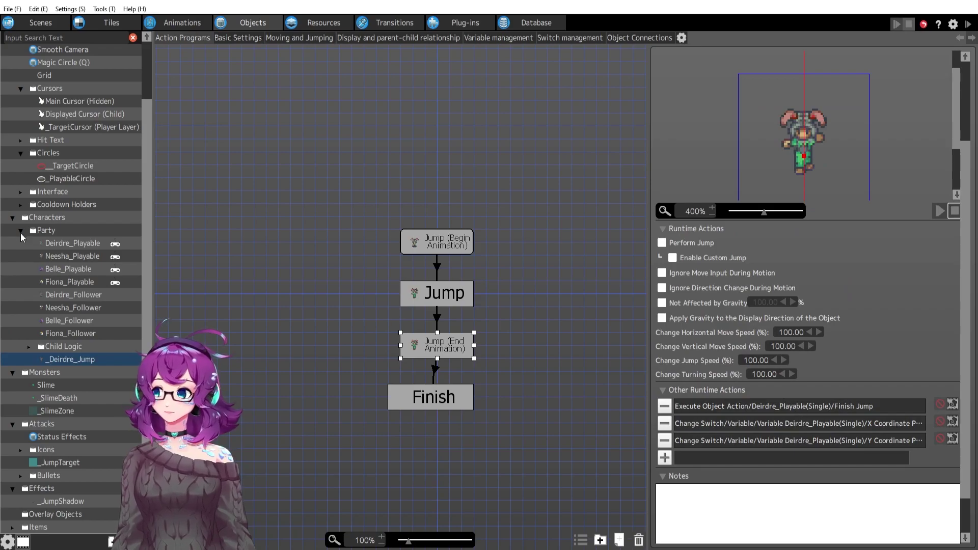
click(758, 424)
click(762, 442)
click(759, 420)
drag(759, 419, 760, 444)
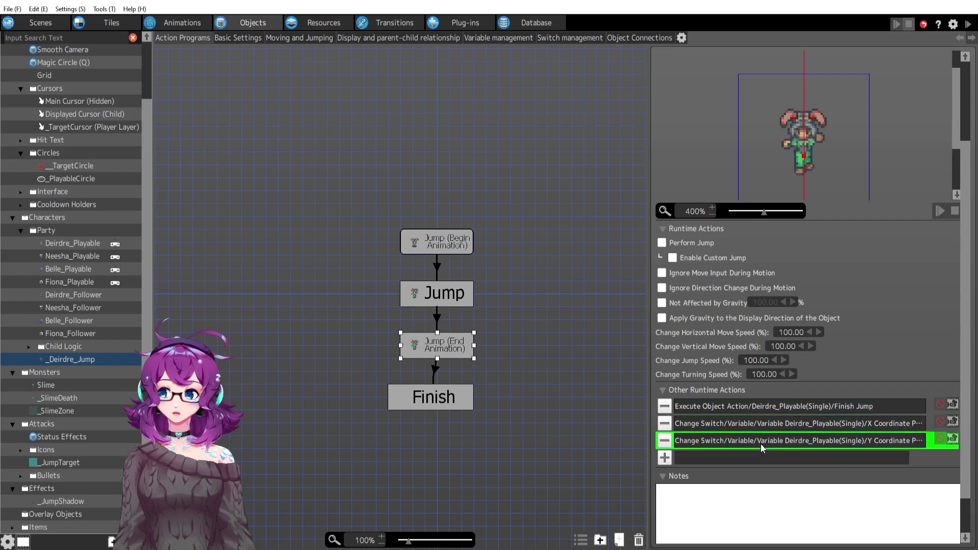
Check the condition on the link from Jump (End Animation) to Finish and review Finish's runtime actions.
click(435, 368)
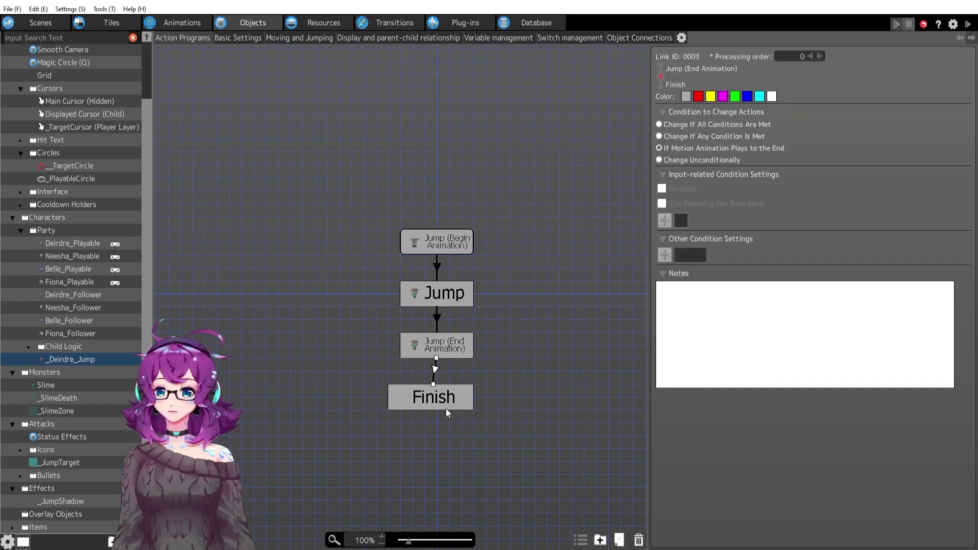
click(443, 407)
scroll(796, 419, up, 3)
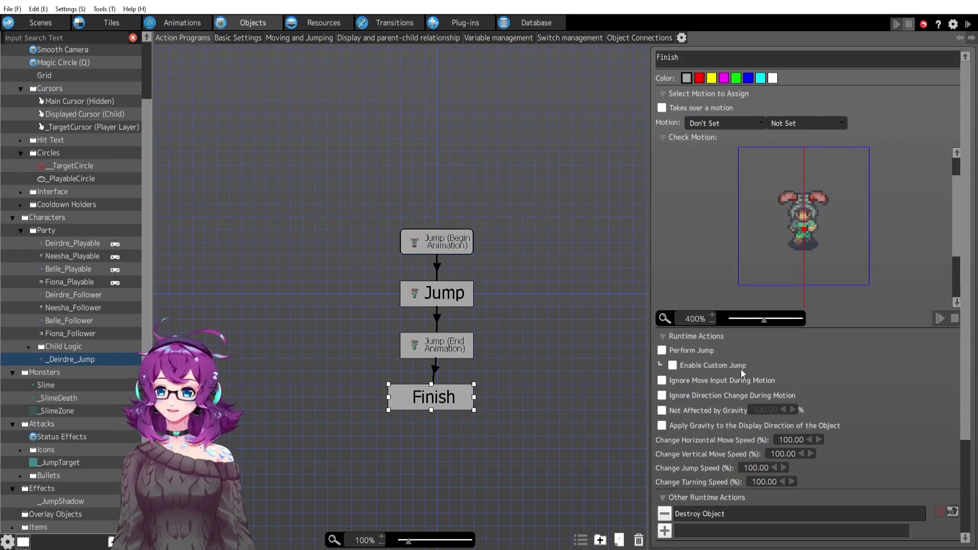
scroll(835, 390, down, 1)
scroll(849, 387, down, 5)
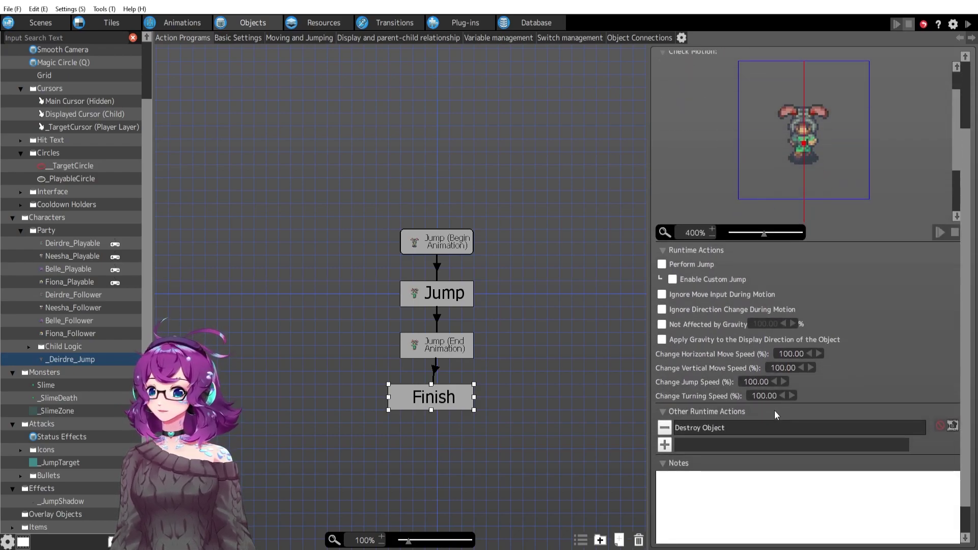
Return to Deirdre_Playable and play the motion preview of its Finish Jump action.
click(72, 243)
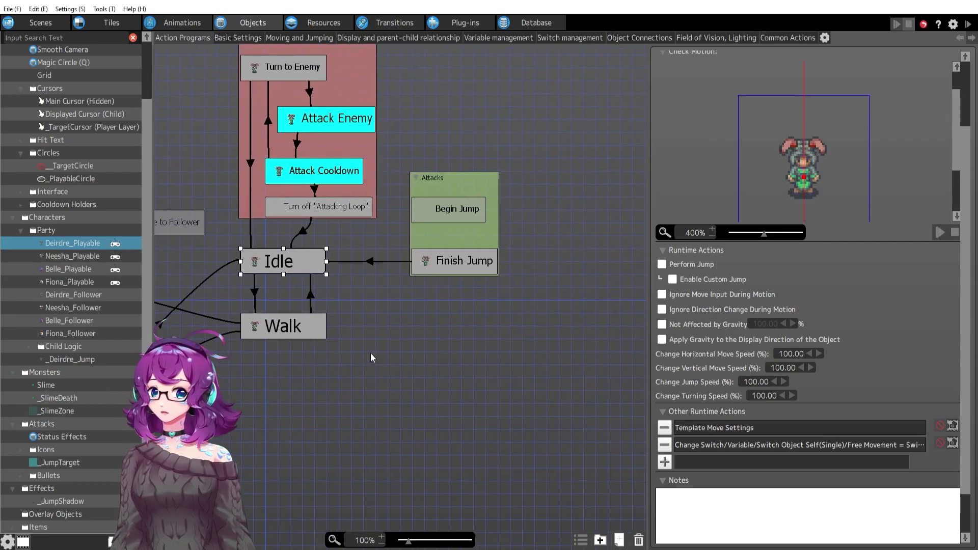
click(438, 268)
scroll(841, 317, up, 2)
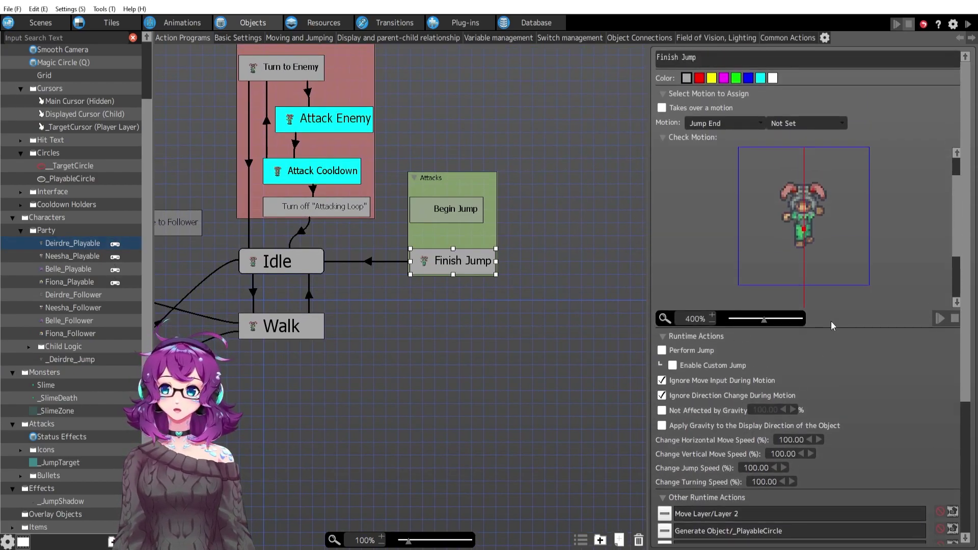
click(939, 318)
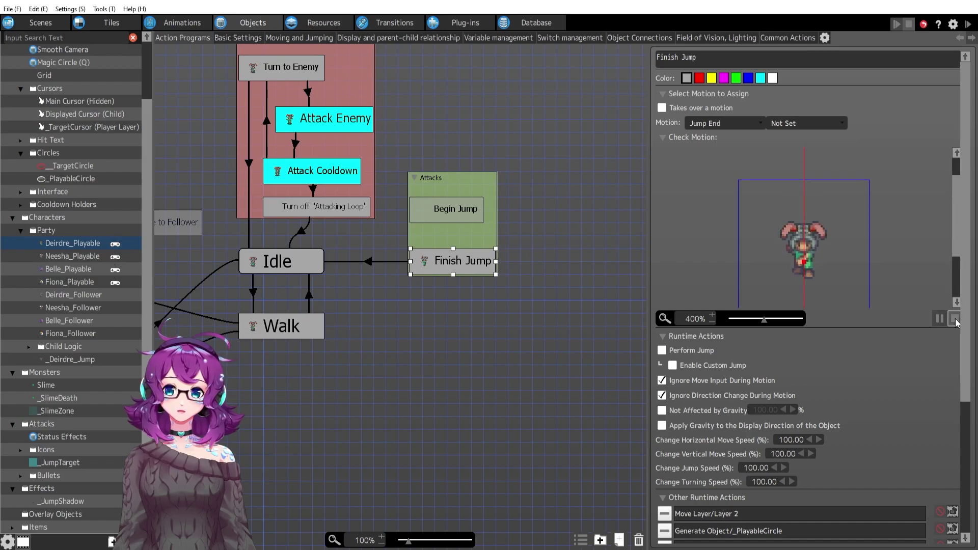
scroll(726, 363, down, 6)
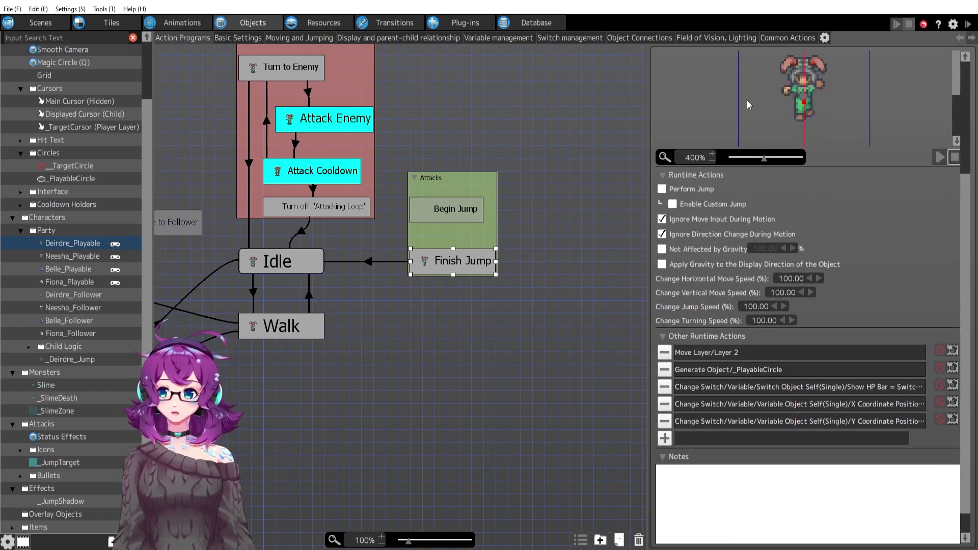
Review Finish Jump's _PlayableCircle and Show HP Bar entries, and inspect the source variables of its X and Y coordinate changes.
click(732, 371)
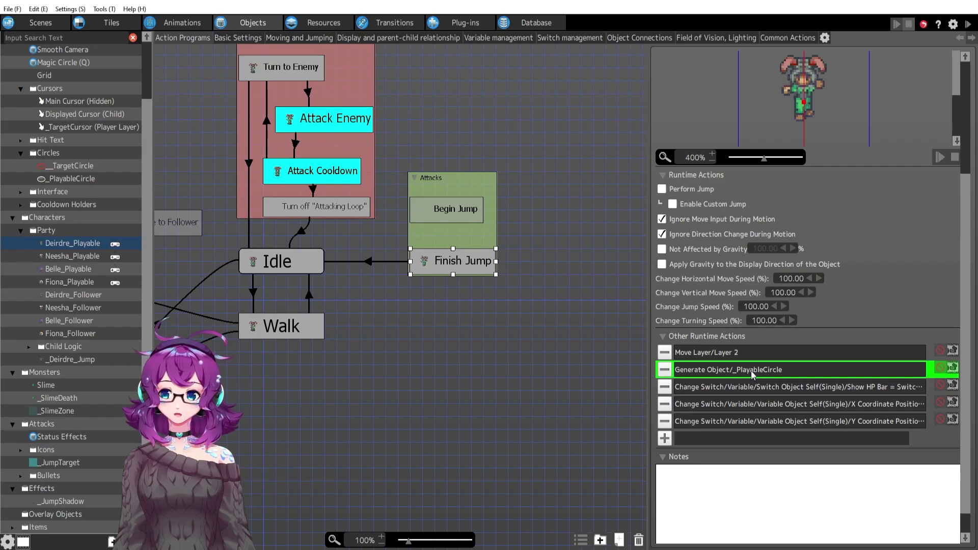
click(742, 388)
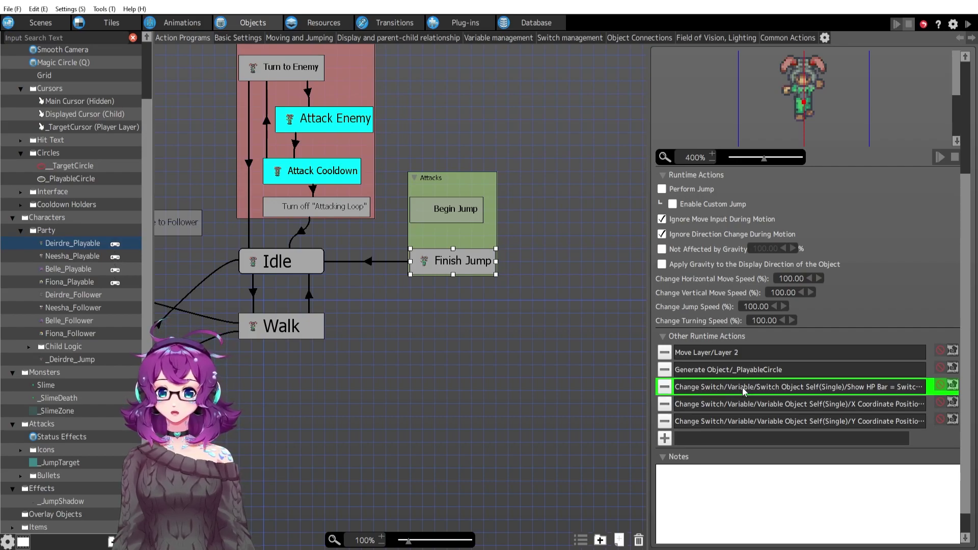
double_click(745, 406)
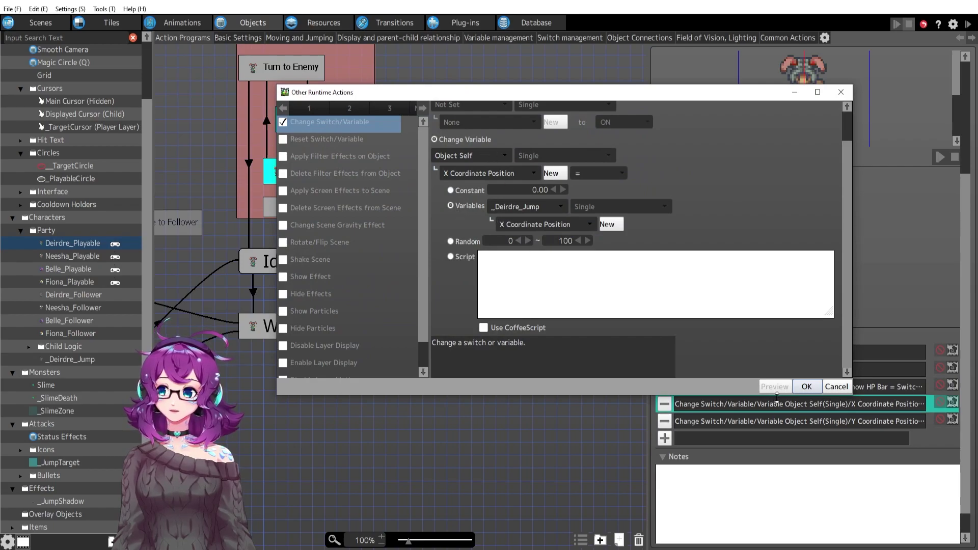
click(806, 387)
double_click(795, 422)
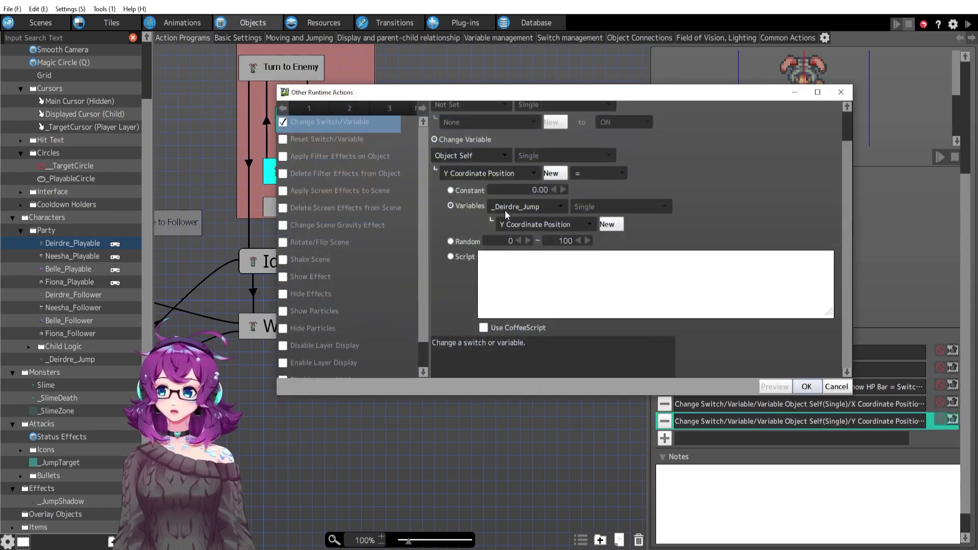
click(807, 388)
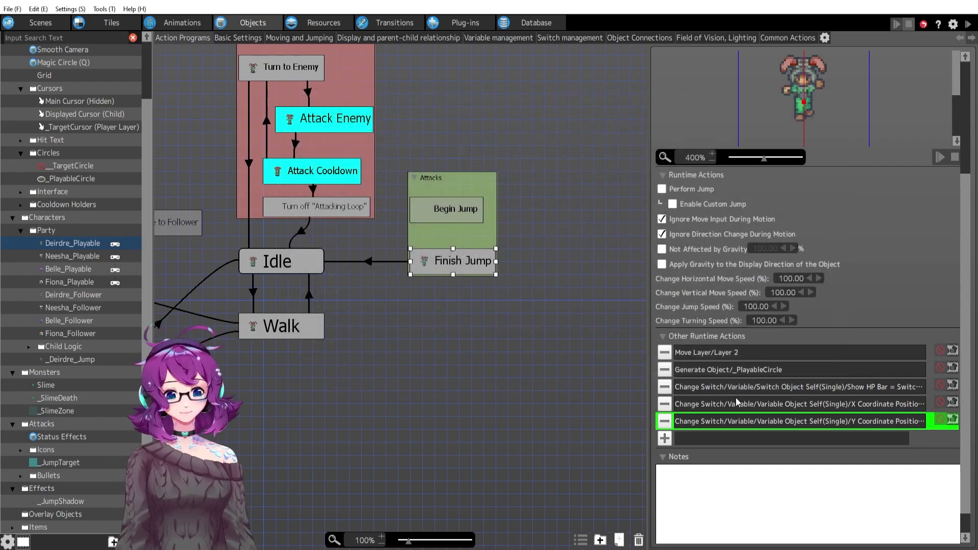
Examine the condition on the link from Finish Jump to Idle alongside Finish Jump's own settings.
scroll(738, 415, up, 2)
click(378, 262)
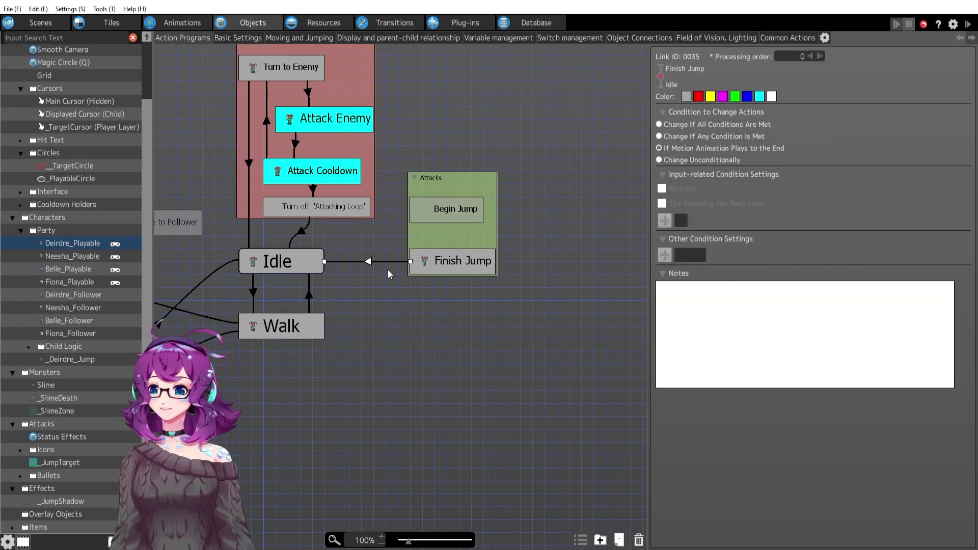
middle_drag(536, 399, 604, 454)
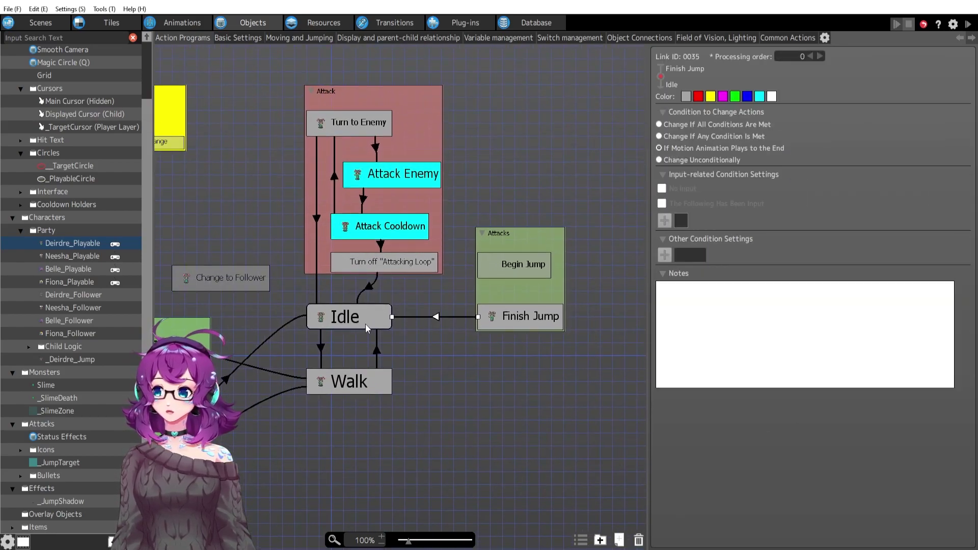
click(365, 324)
click(428, 317)
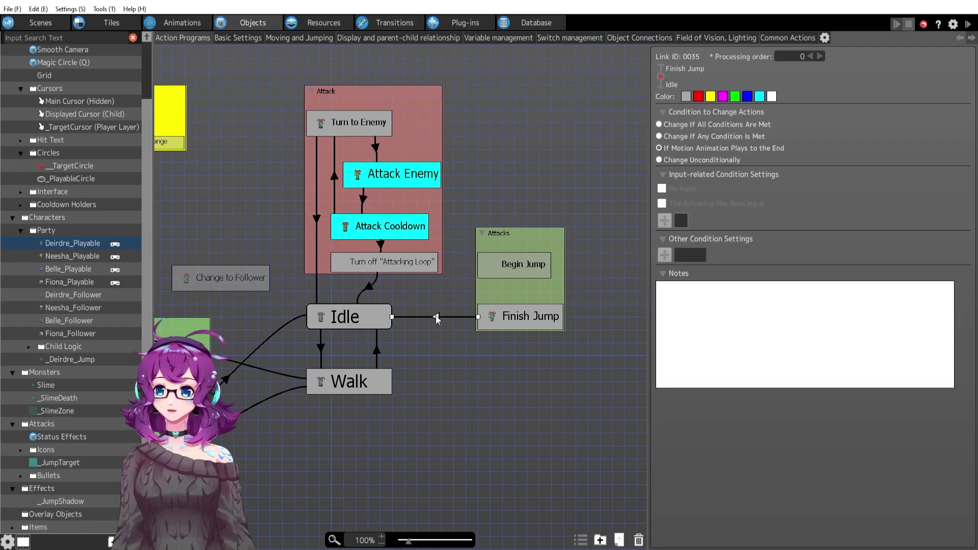
click(534, 318)
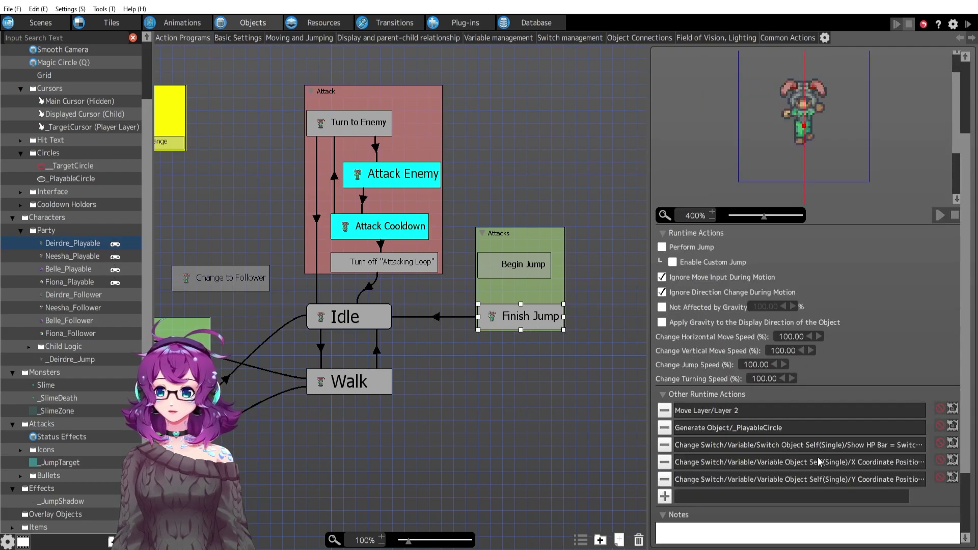
click(437, 317)
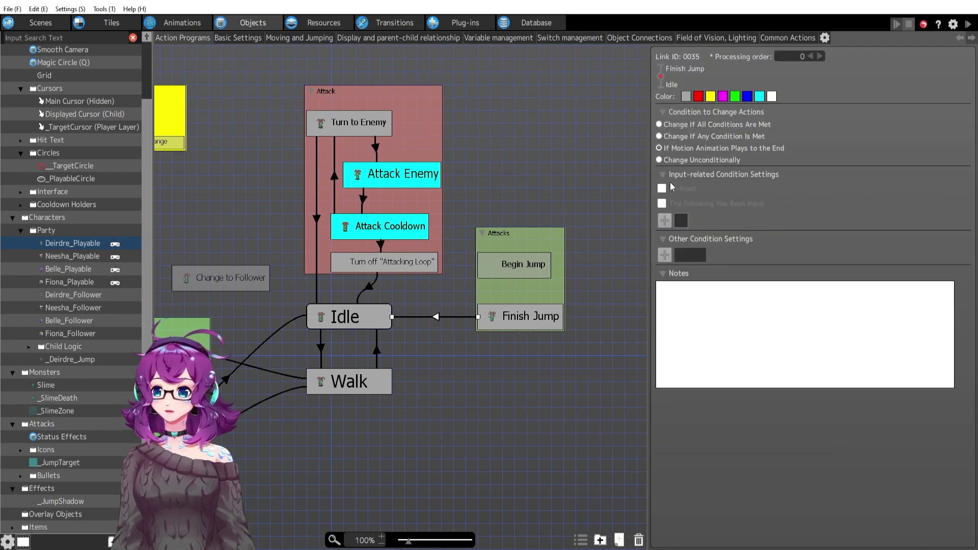
click(531, 318)
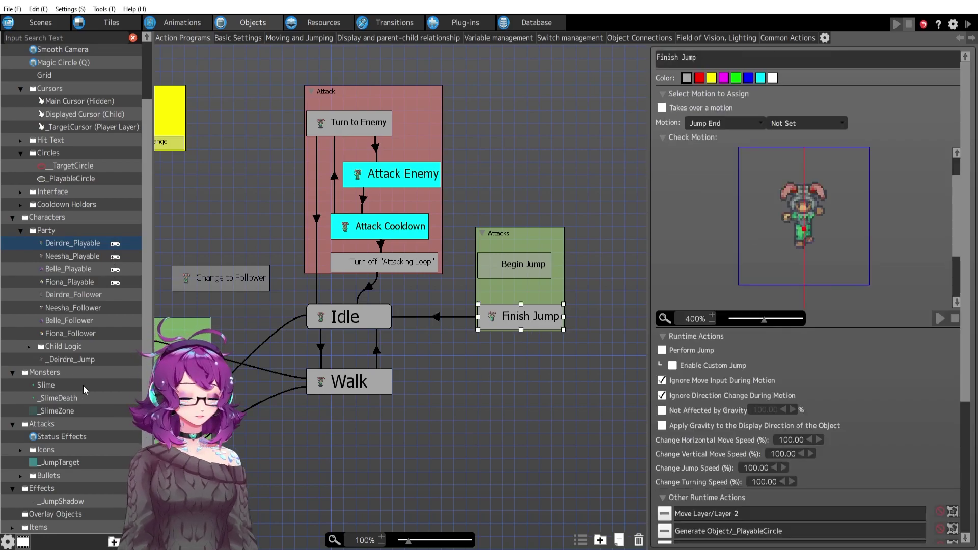
Open _JumpTarget and examine its Jump action and the object action condition on the link from Jump to Damage.
click(74, 438)
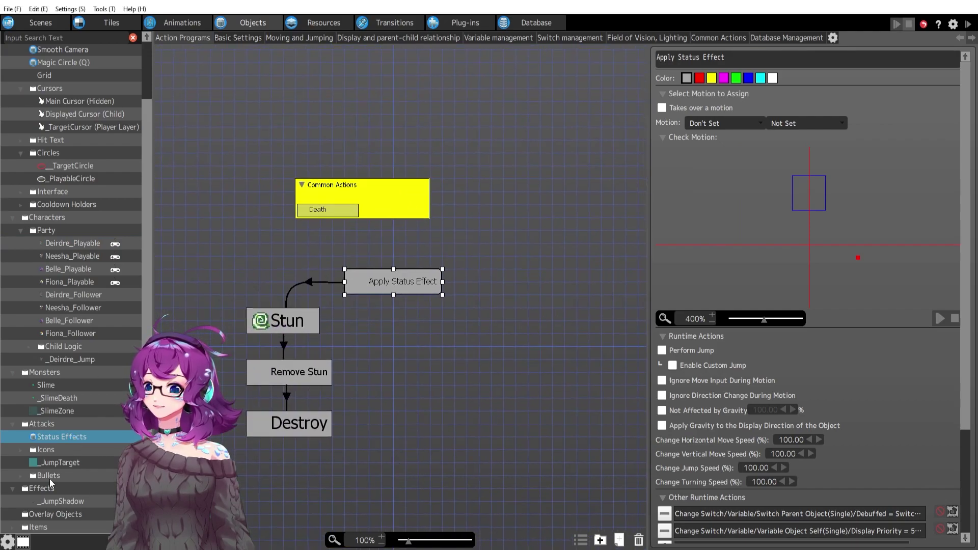
click(64, 462)
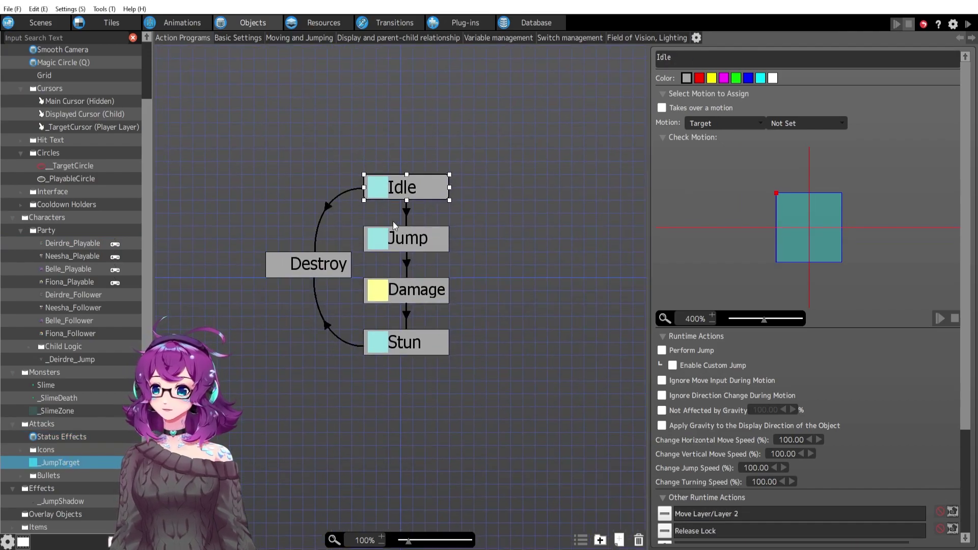
click(408, 242)
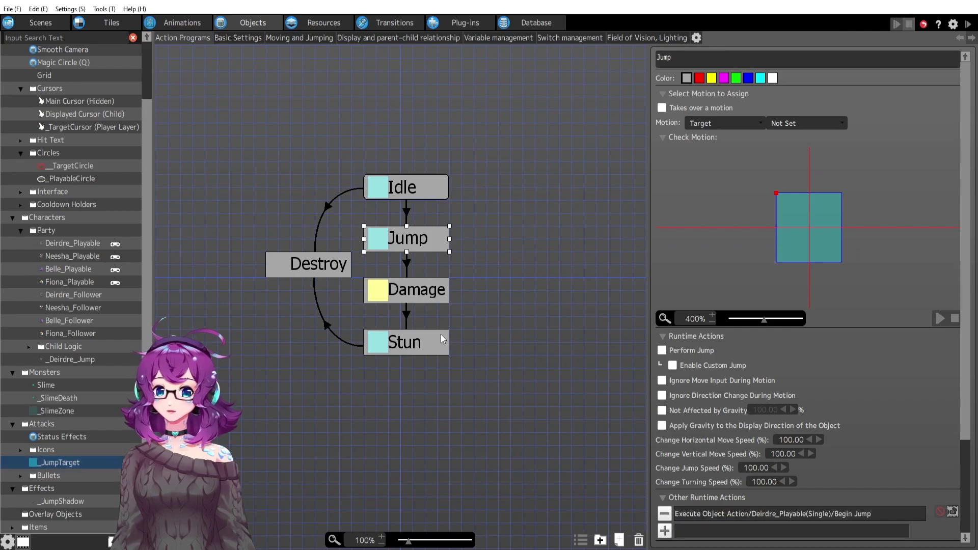
click(413, 264)
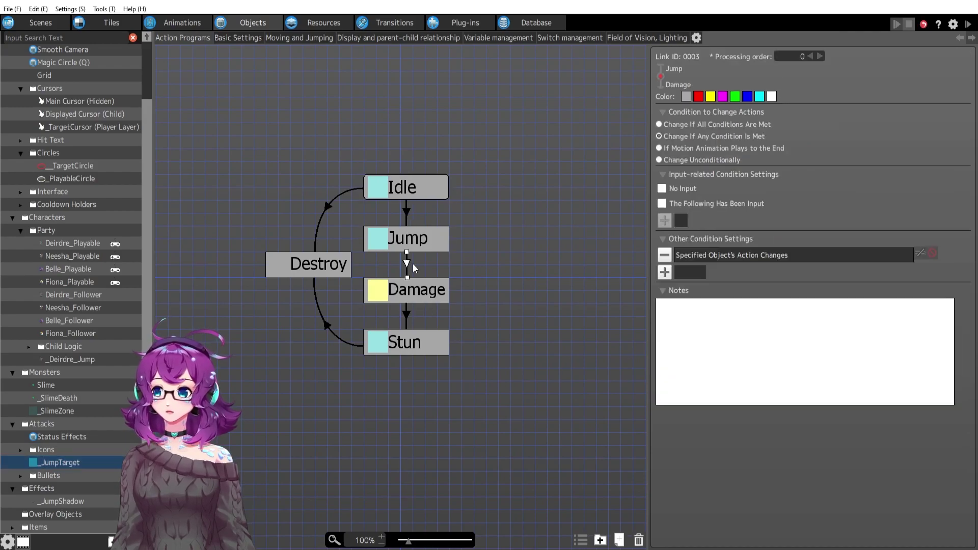
click(764, 255)
double_click(736, 256)
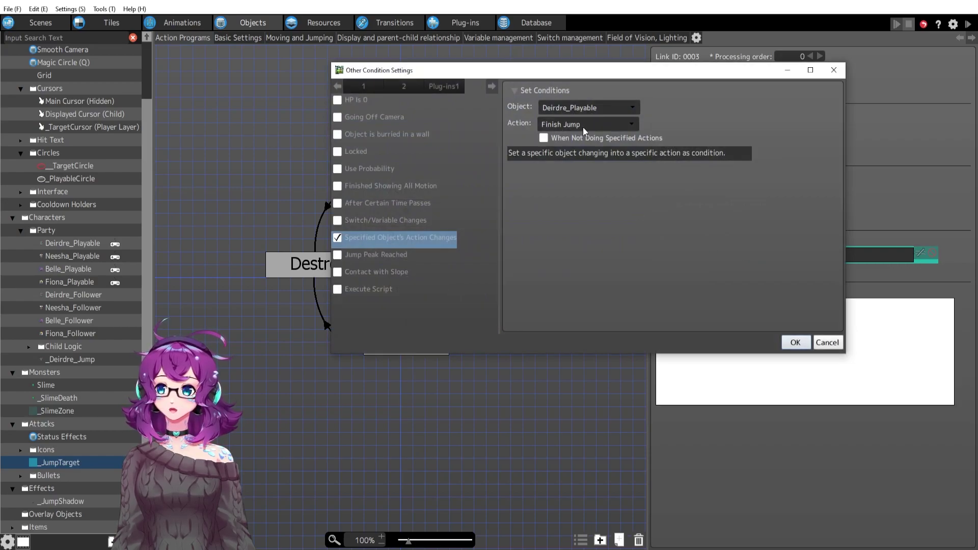
click(795, 342)
Review the Damage action's settings and inspect the time condition on the link from Damage to Stun.
click(414, 294)
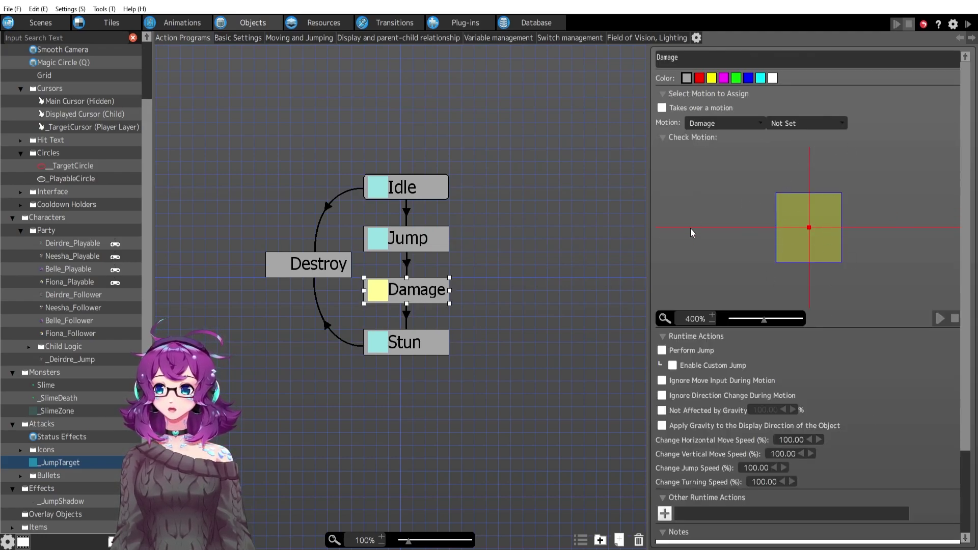
scroll(870, 405, down, 3)
scroll(870, 405, up, 3)
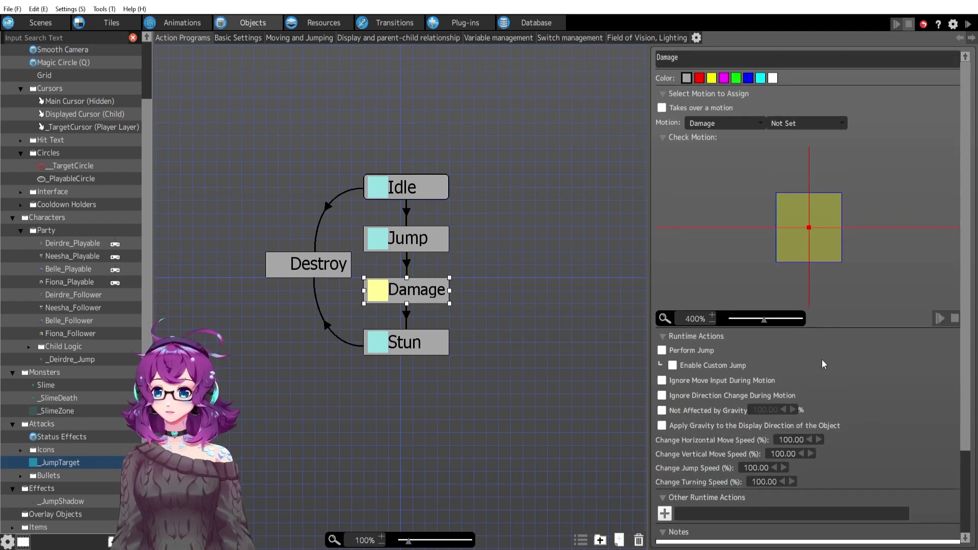
click(409, 316)
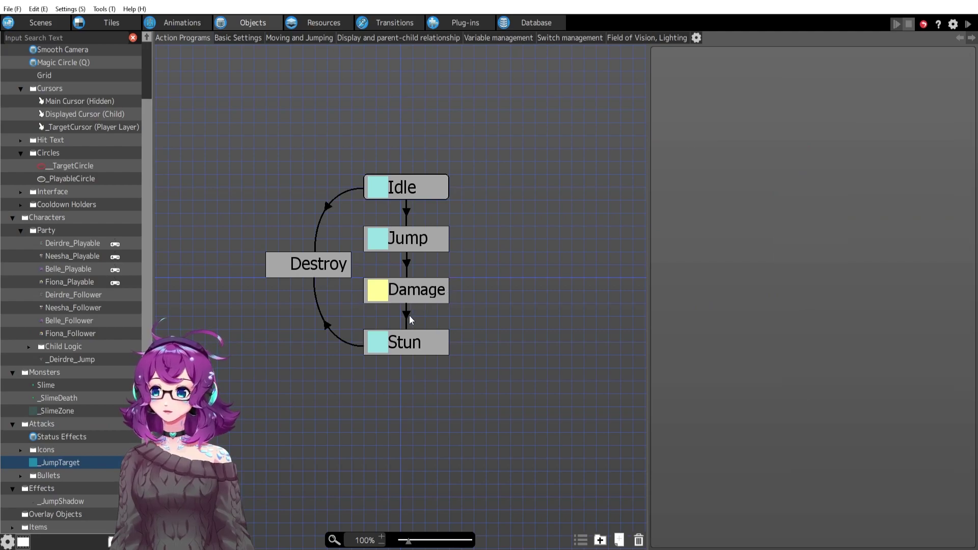
click(408, 316)
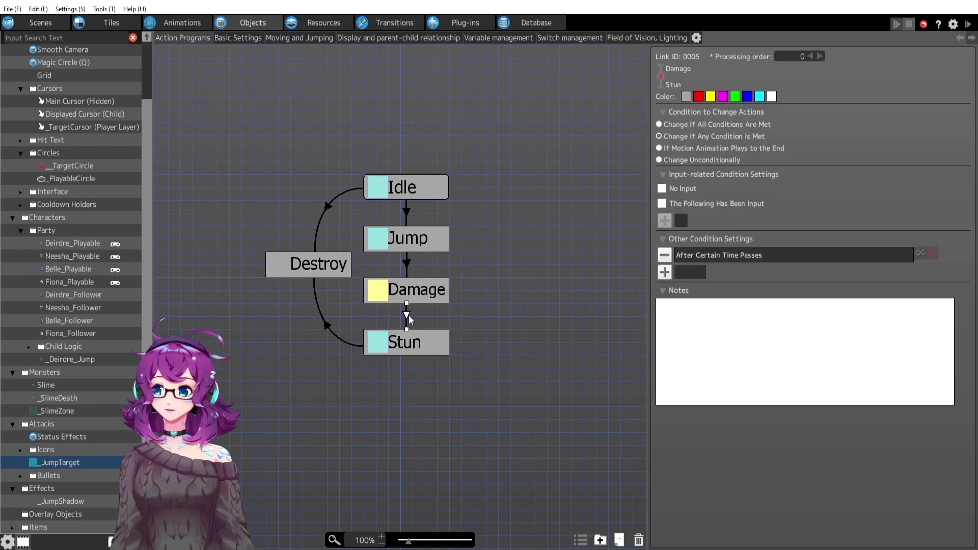
double_click(749, 255)
click(795, 342)
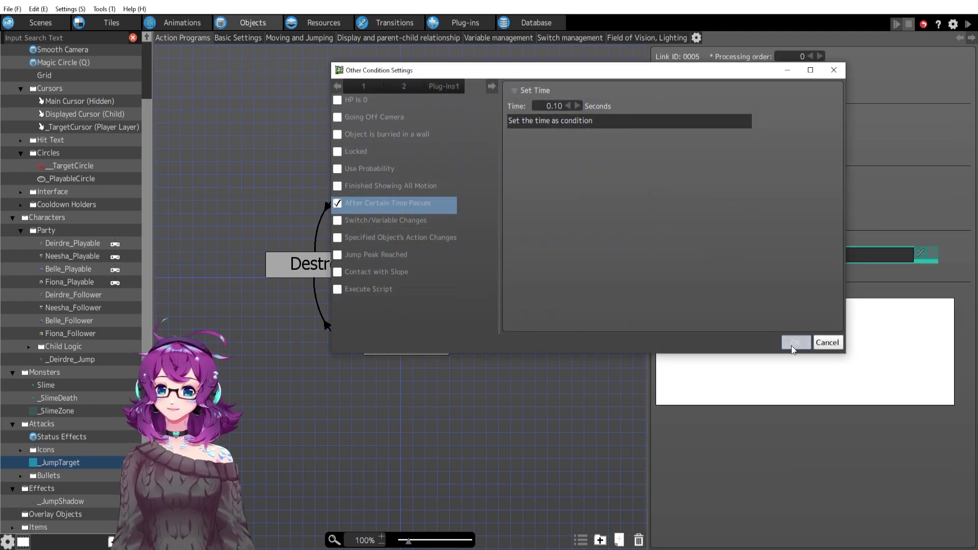
Review the Stun action's runtime actions for locked objects and cooldowns, along with its note.
click(412, 345)
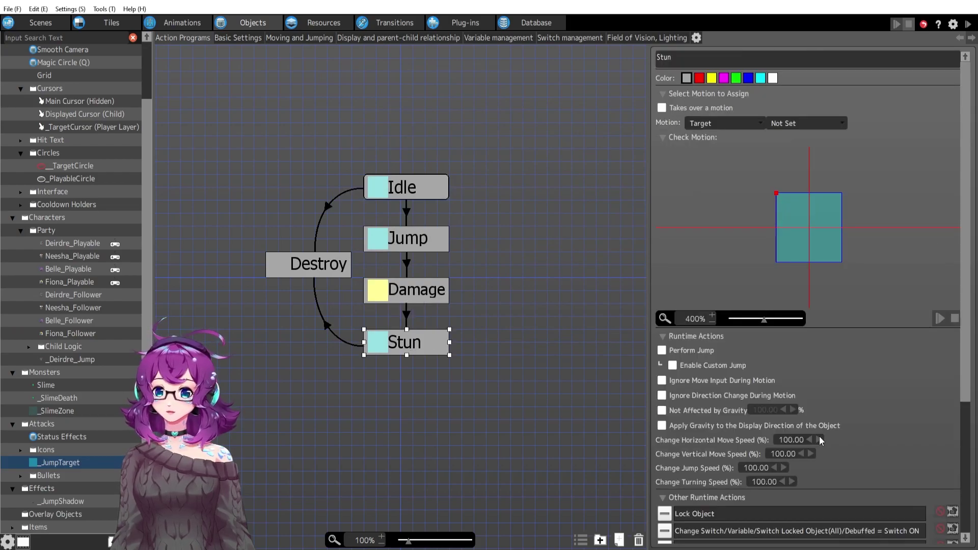
scroll(851, 402, down, 3)
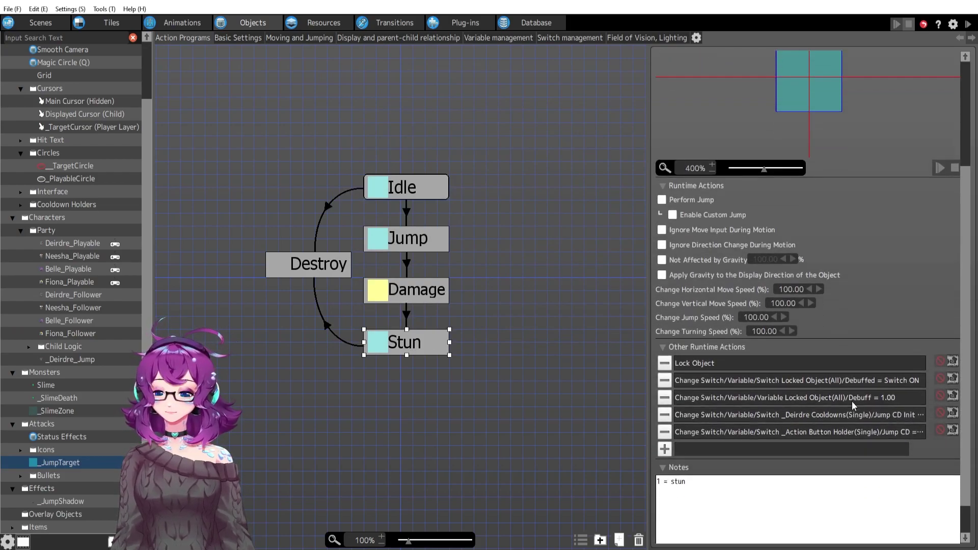
scroll(852, 401, up, 3)
scroll(857, 396, down, 3)
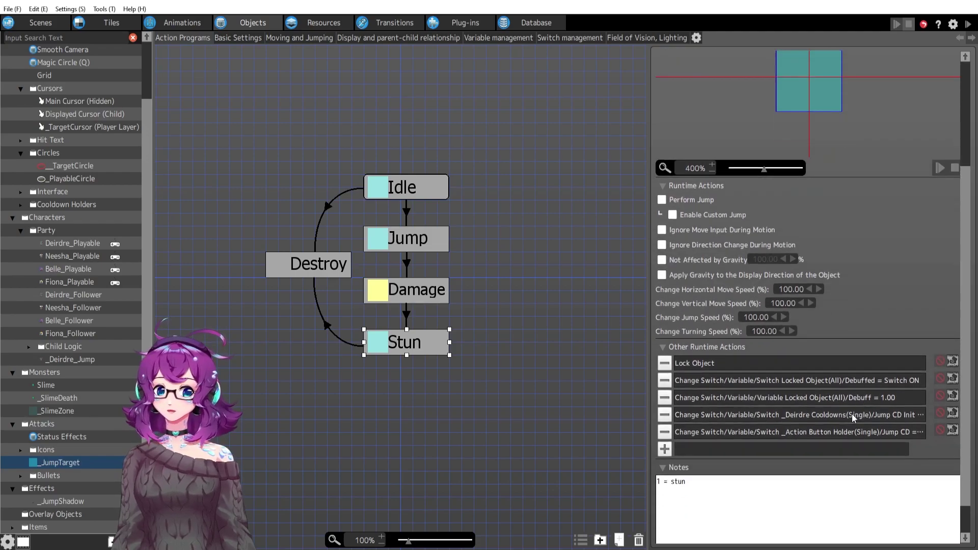
scroll(842, 444, down, 1)
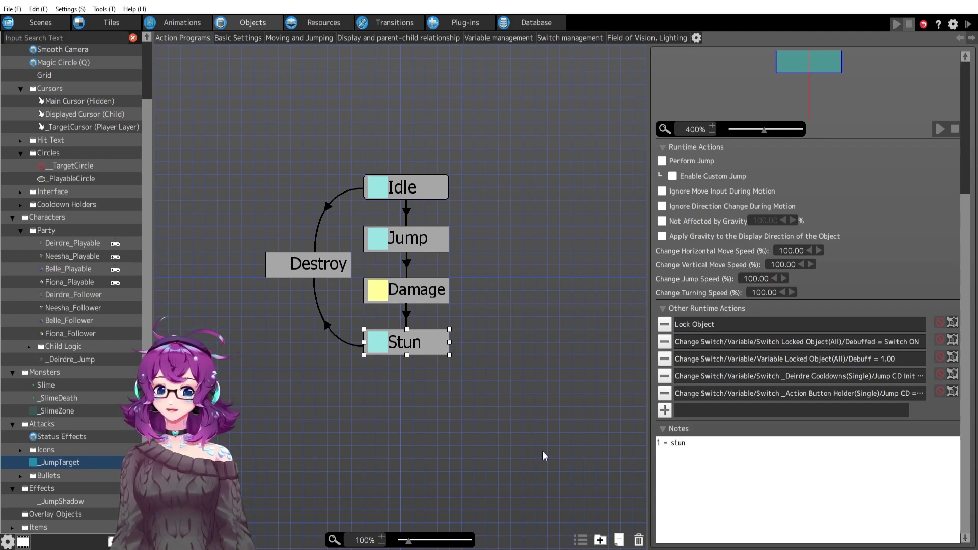
scroll(788, 411, up, 5)
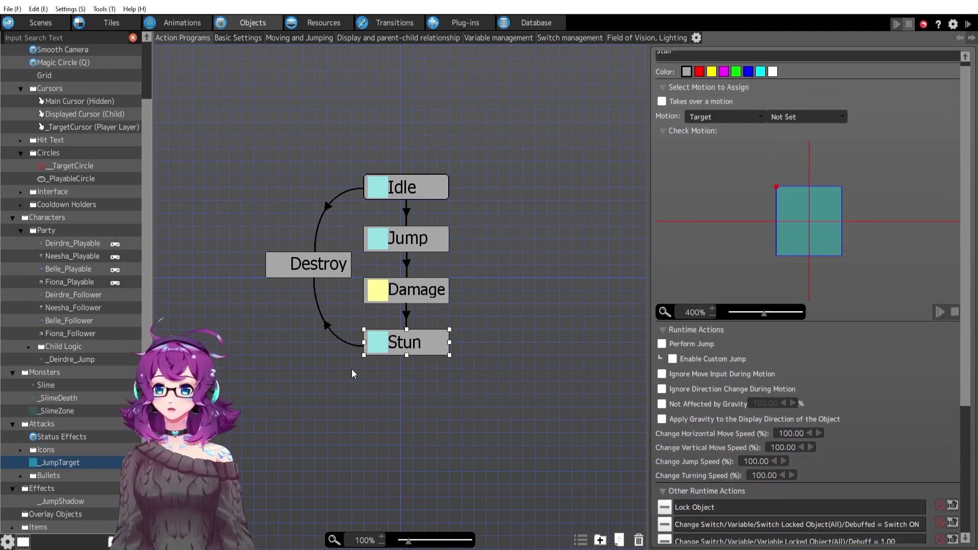
Check the condition on the link from Stun to Destroy and select the Destroy action.
click(327, 326)
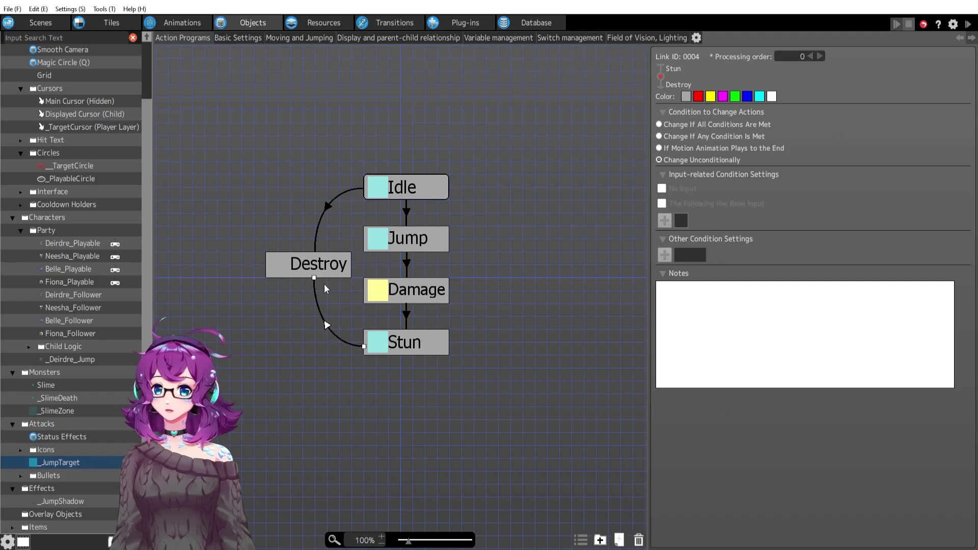
click(319, 265)
click(533, 300)
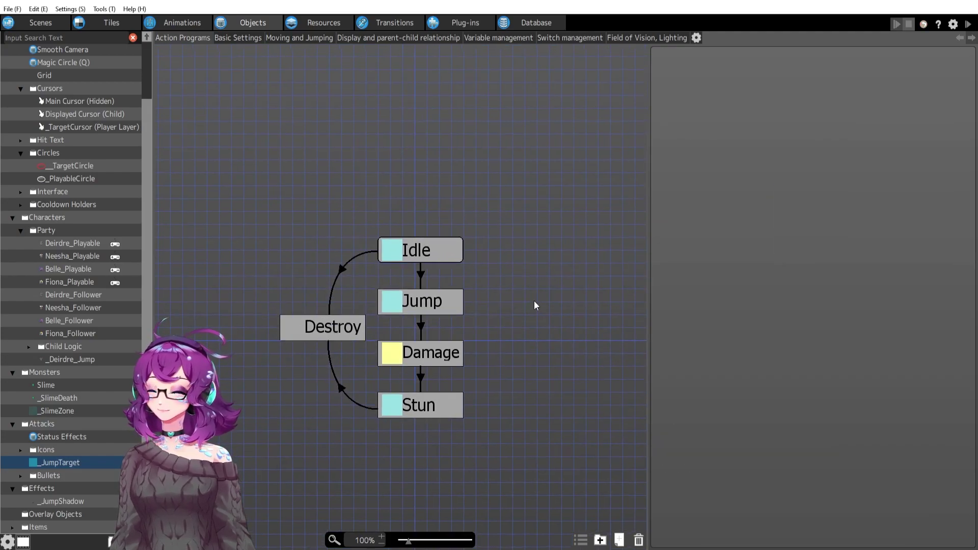
middle_drag(528, 401, 547, 367)
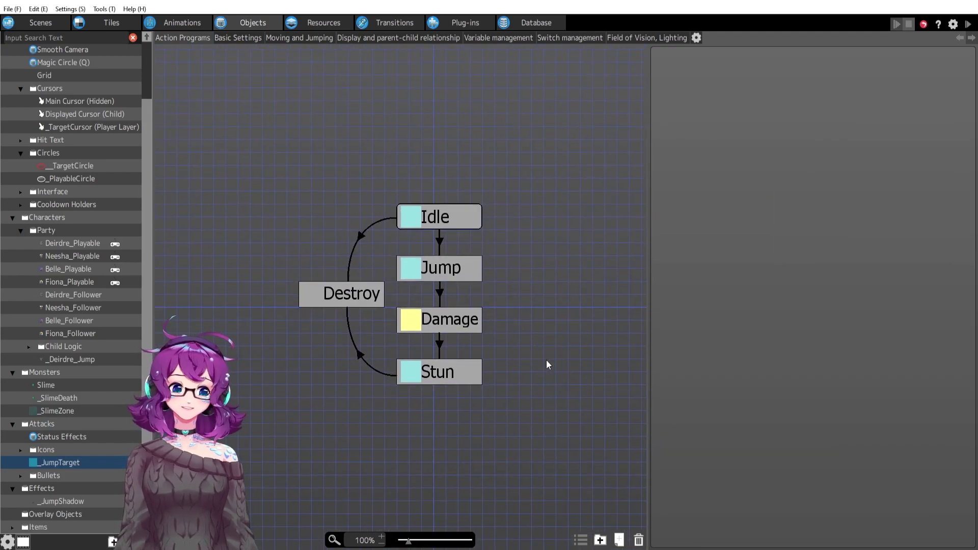
Inspect the Lock Object settings of the Stun action and review Destroy's runtime action.
click(466, 367)
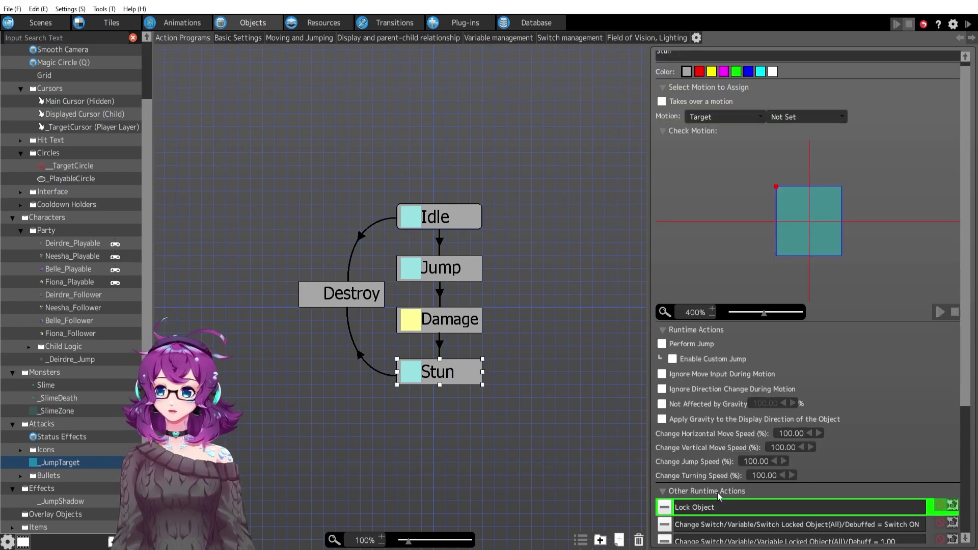
double_click(711, 507)
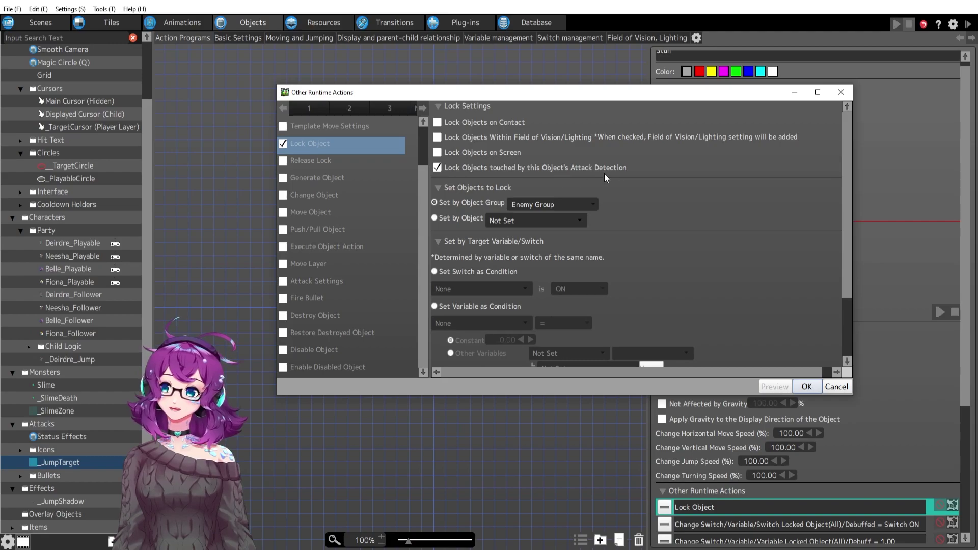
click(807, 388)
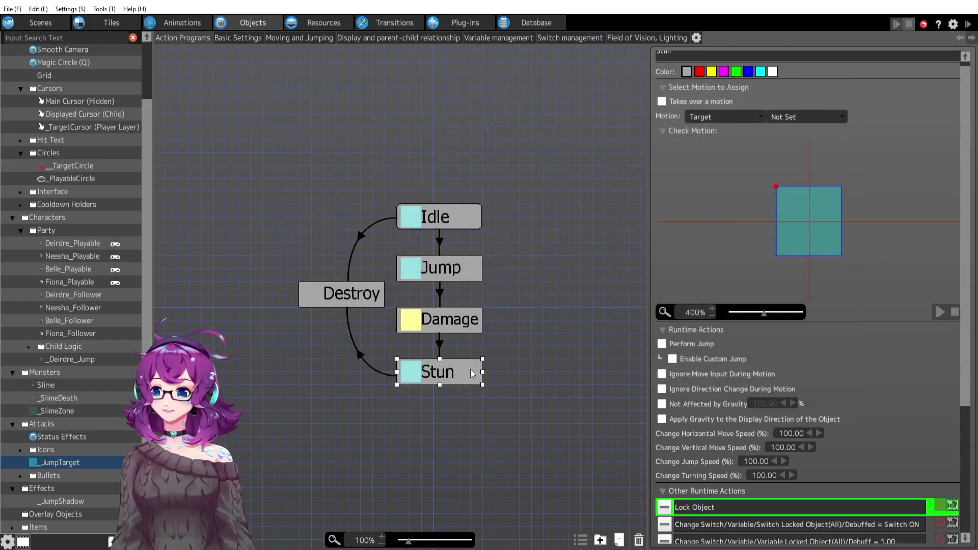
scroll(751, 485, down, 3)
scroll(751, 485, up, 3)
click(375, 296)
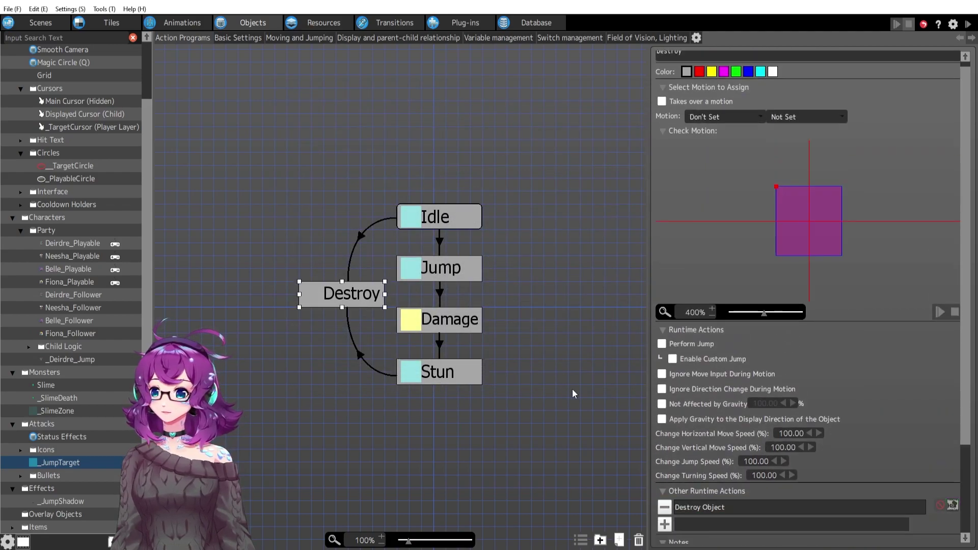
click(573, 392)
drag(530, 333, 539, 362)
Run a test play of the game, using Hop on the slimes and walking the party around the cave.
click(969, 25)
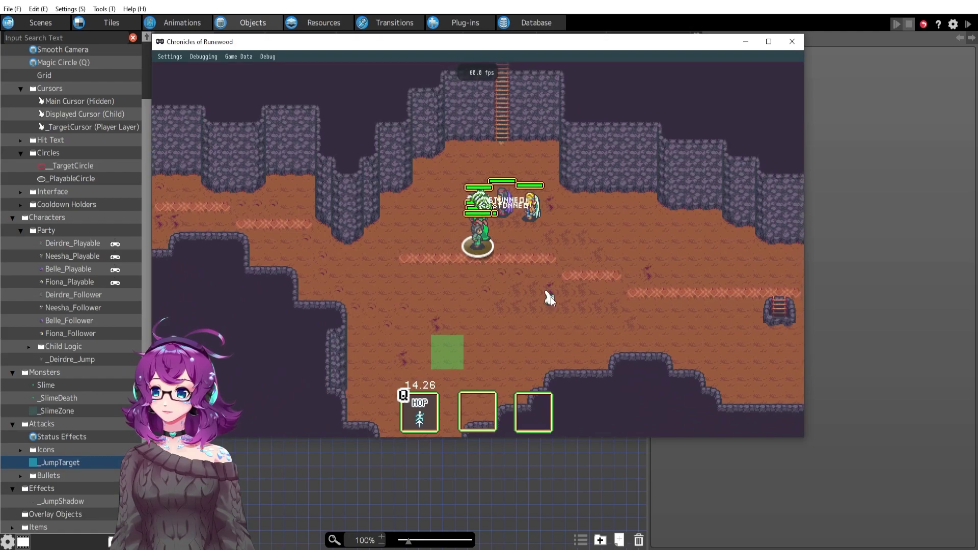
key(d)
key(s)
key(a)
key(d)
key(s)
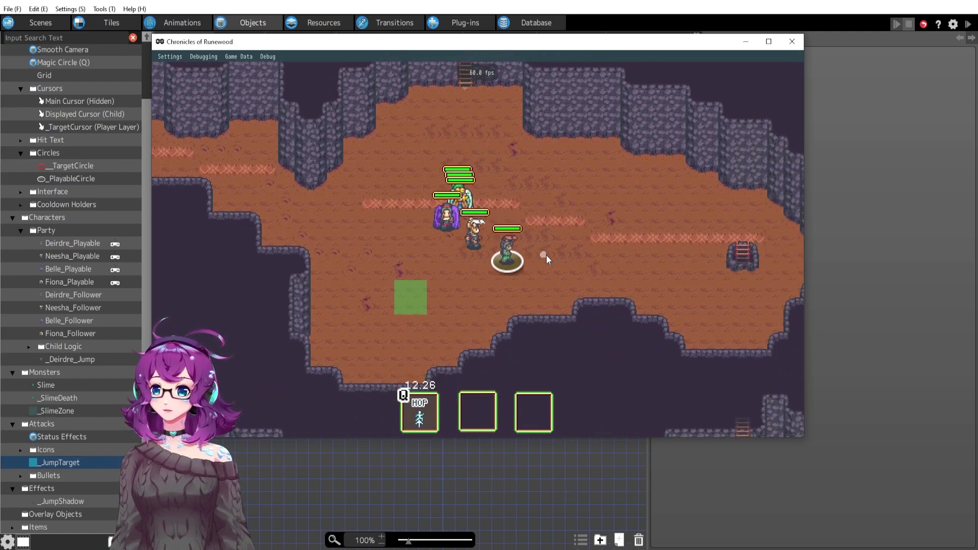
key(w)
key(a)
Restart the test play, land a Hop on the grouped slimes and lead the party away from them.
key(F5)
key(a)
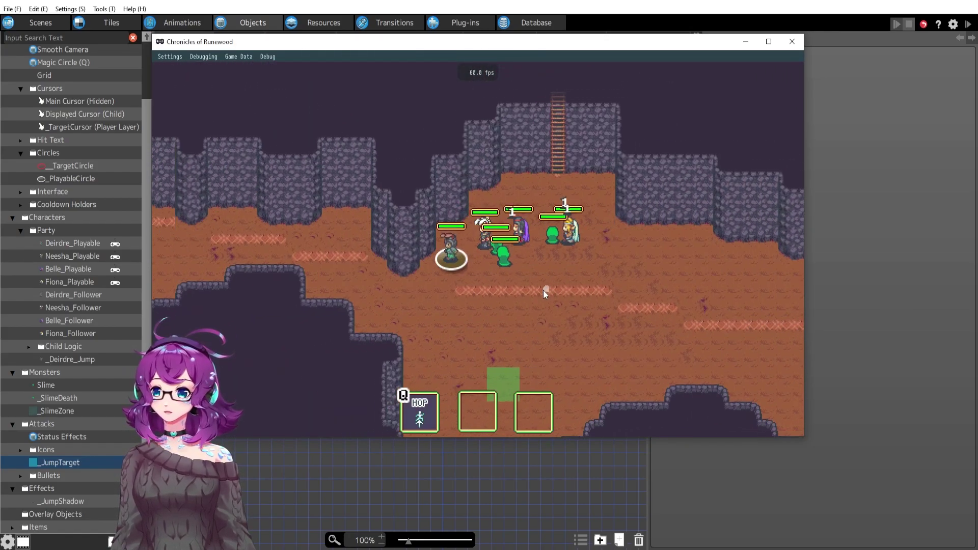
key(s)
key(d)
key(q)
click(466, 172)
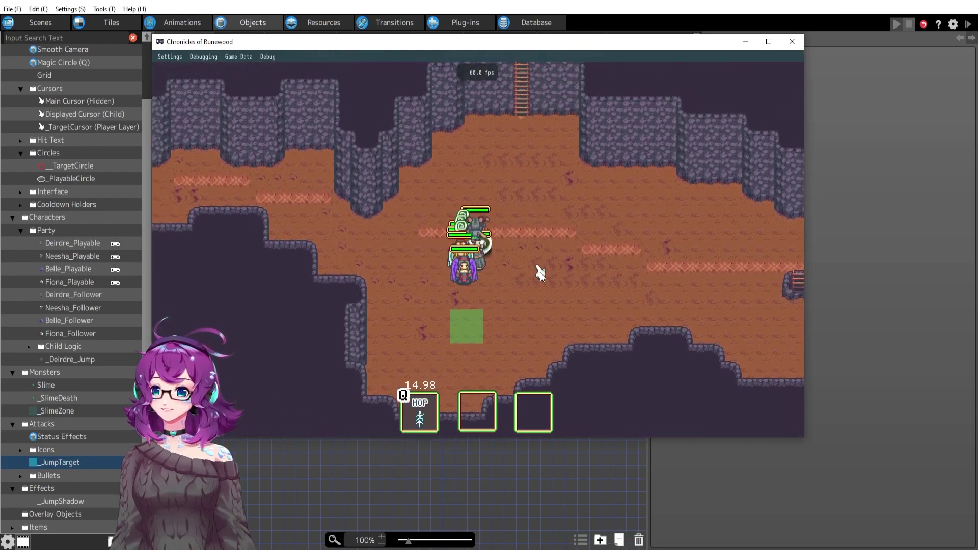
key(d)
key(s)
key(w)
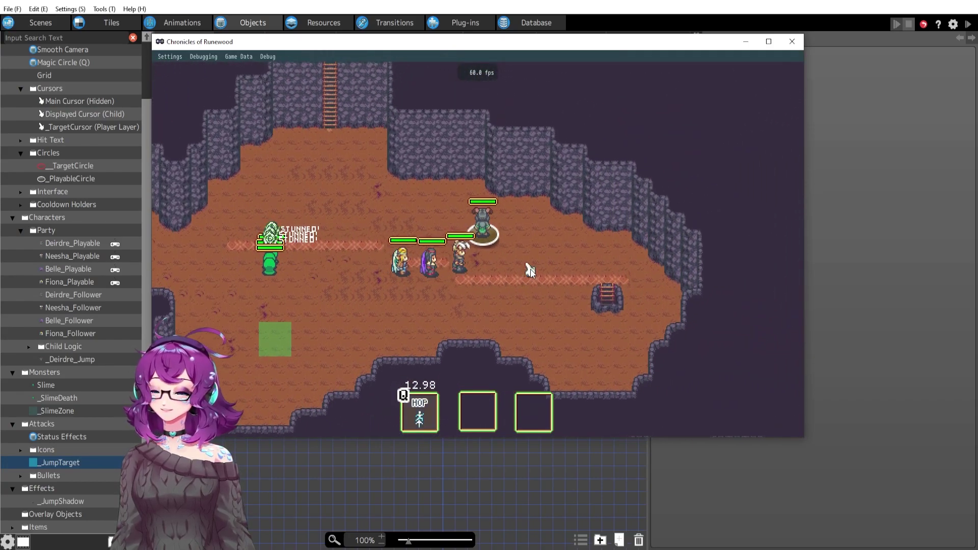
Restart the test play, lure the slimes across the cave and use Hop to stun them.
key(F5)
key(a)
key(a)
key(s)
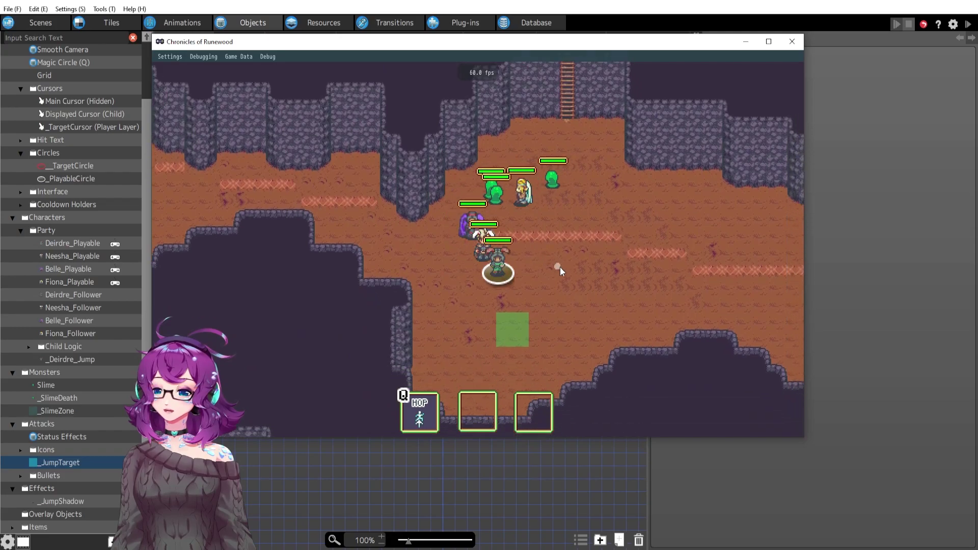
key(d)
key(a)
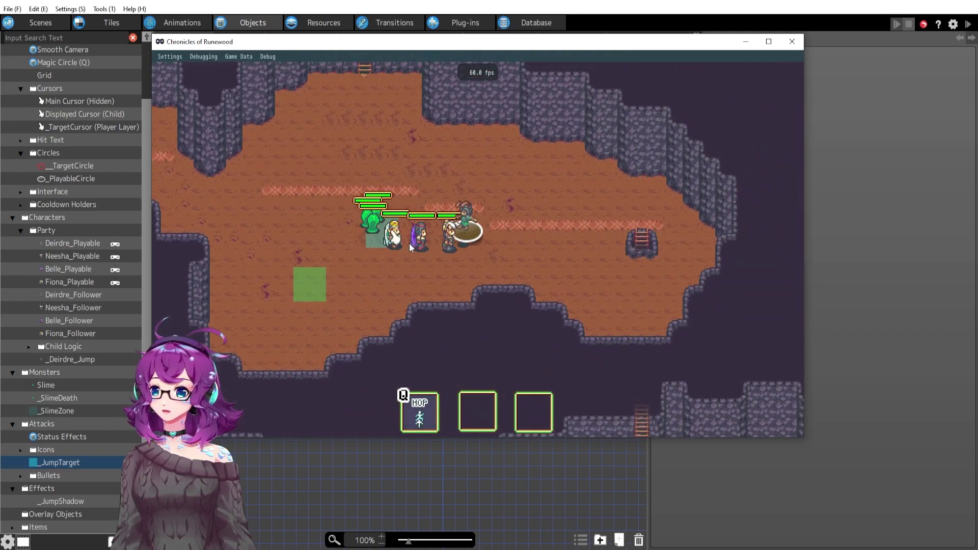
key(q)
key(a)
key(w)
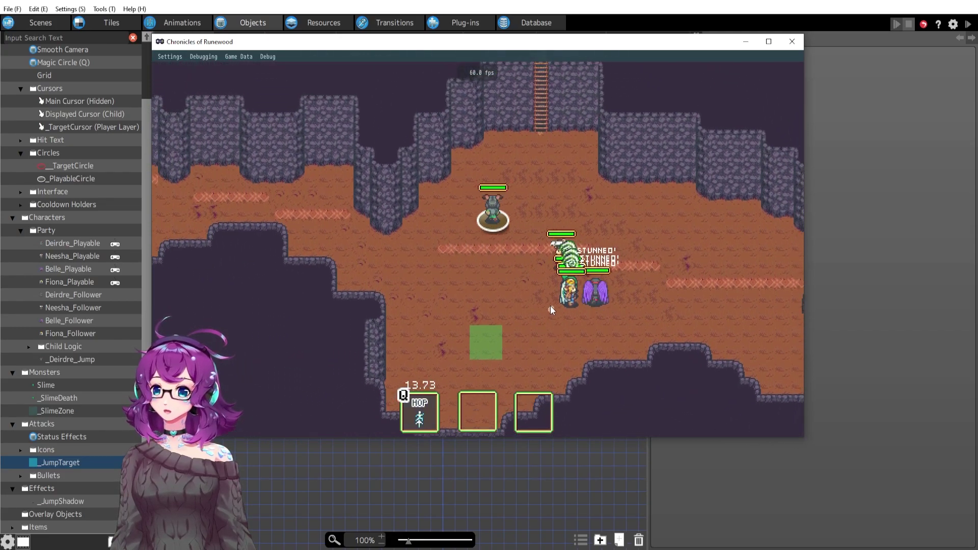
Approach the slimes near the ladder again and stun them with another Hop.
key(d)
key(d)
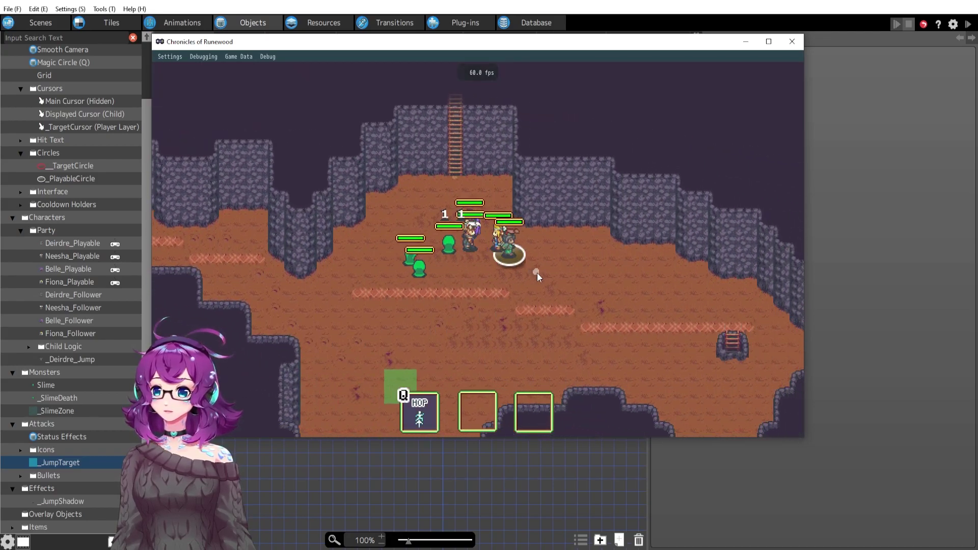
key(s)
key(q)
key(q)
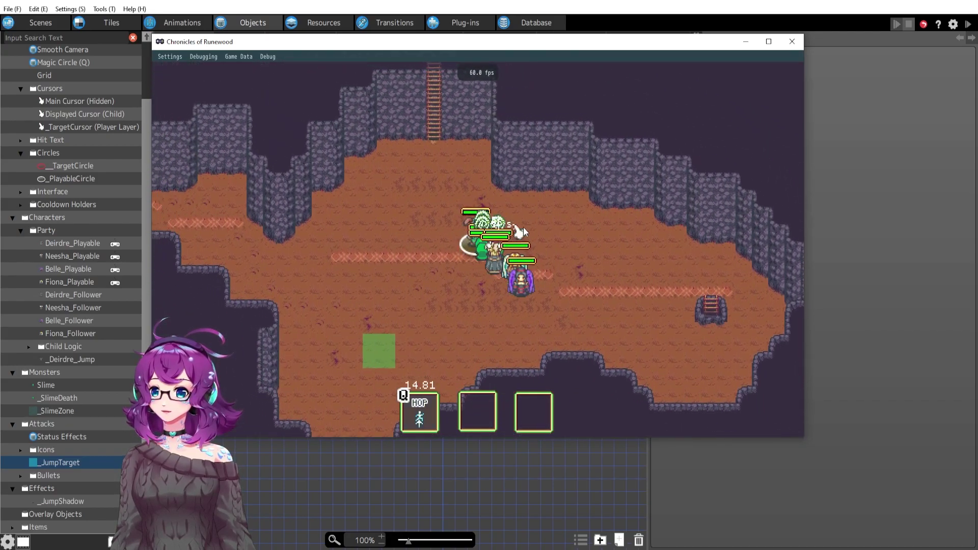
Lead the party past the slimes once more and cast Hop on the group to repeat the stun test.
key(a)
key(s)
key(d)
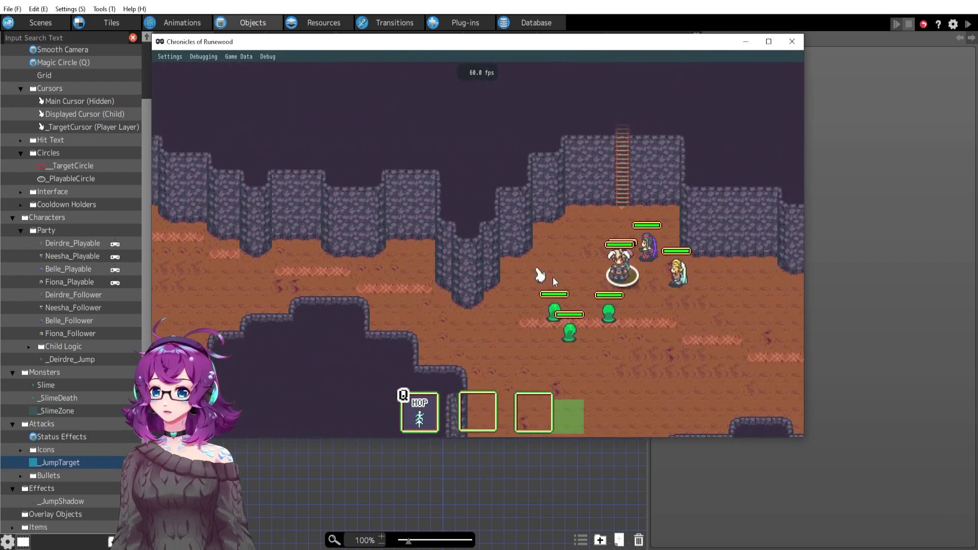
key(d)
key(s)
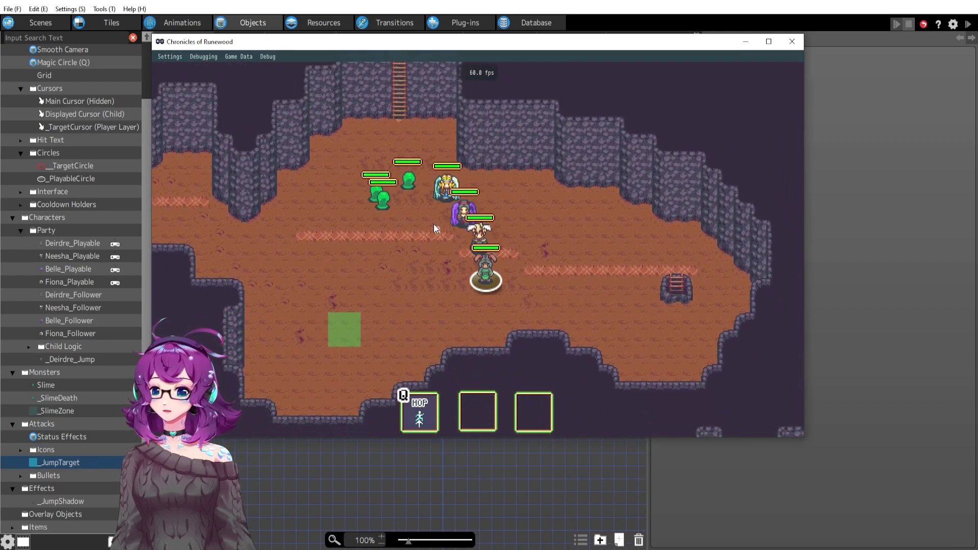
key(q)
key(q)
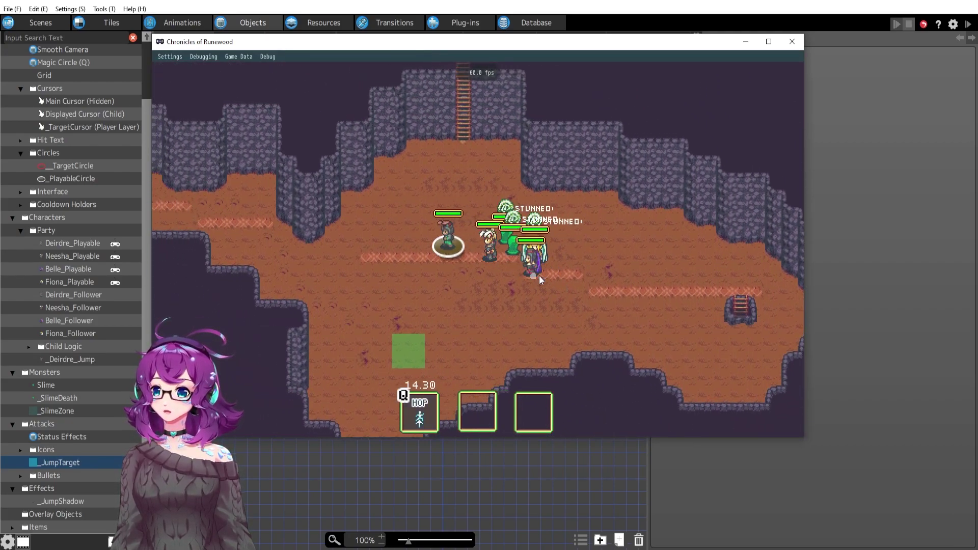
Keep the party circling the slimes until Hop has recharged and cast it on the group below the ladder.
key(d)
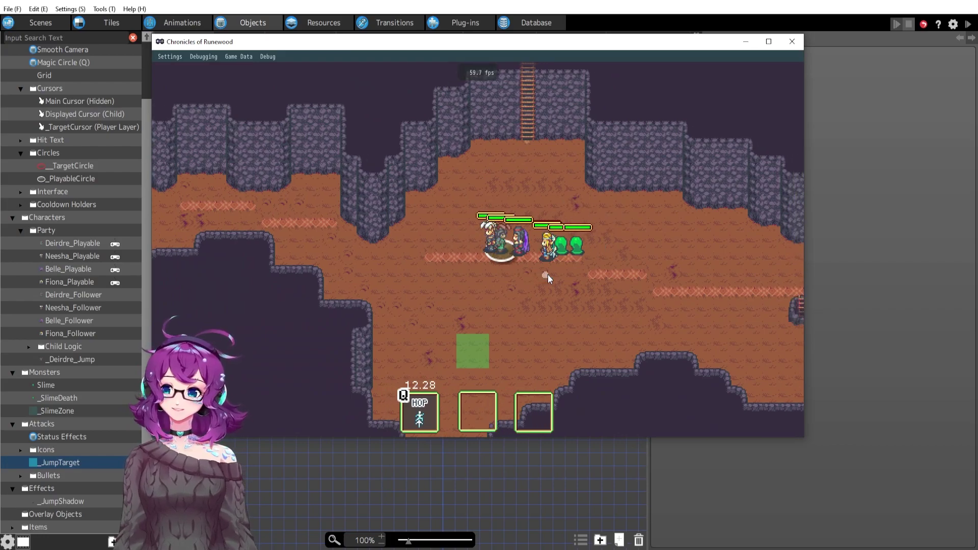
key(s)
key(a)
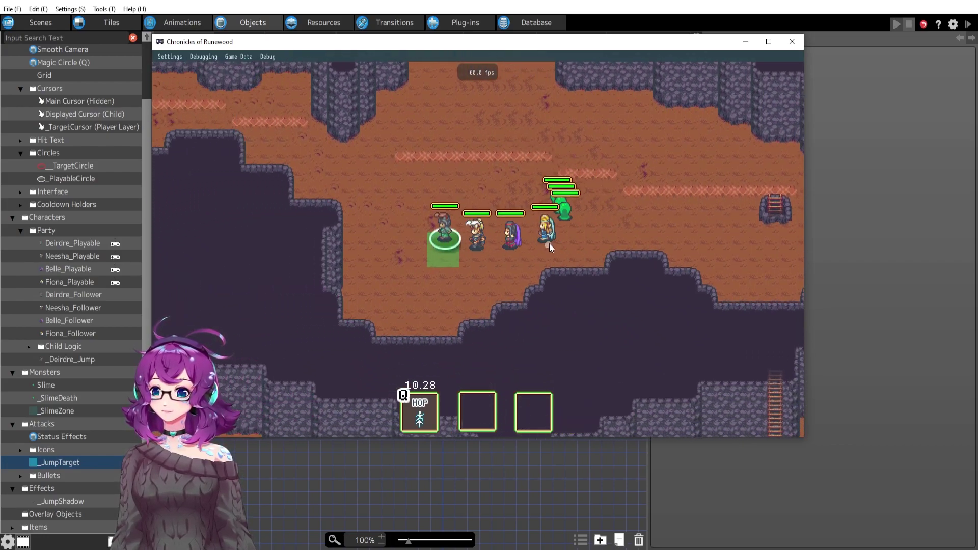
key(w)
key(d)
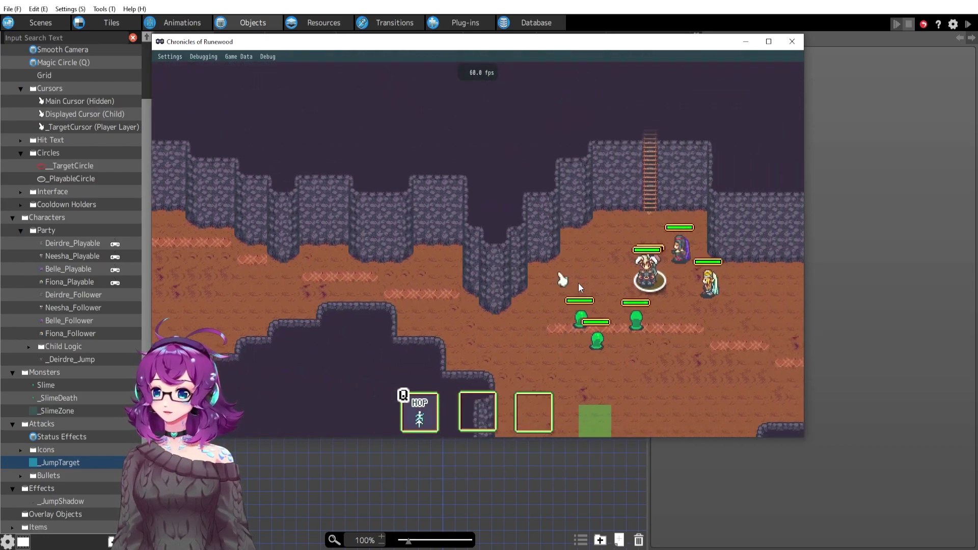
key(d)
key(s)
key(q)
click(439, 209)
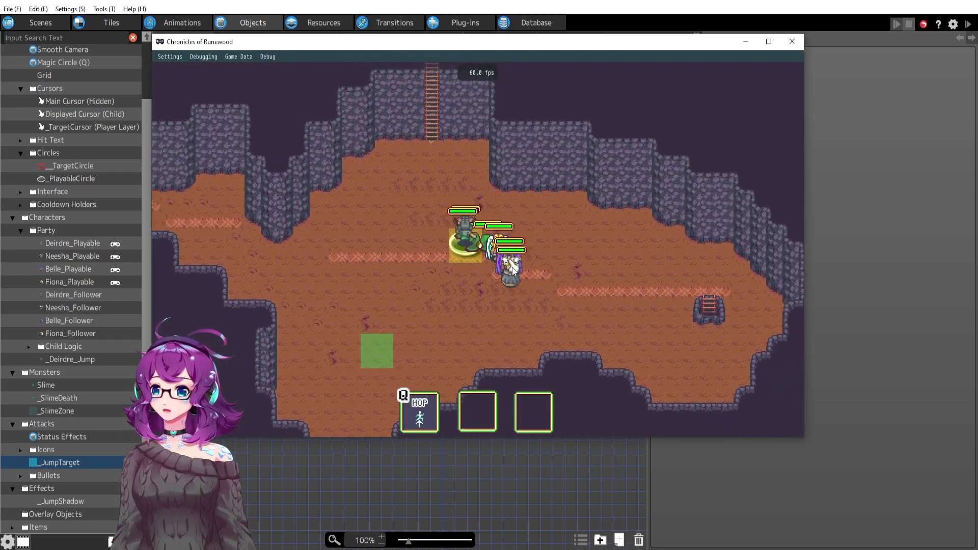
Lead the party away from the stunned slimes and run it up and down the cave while Hop recharges.
key(a)
key(s)
key(d)
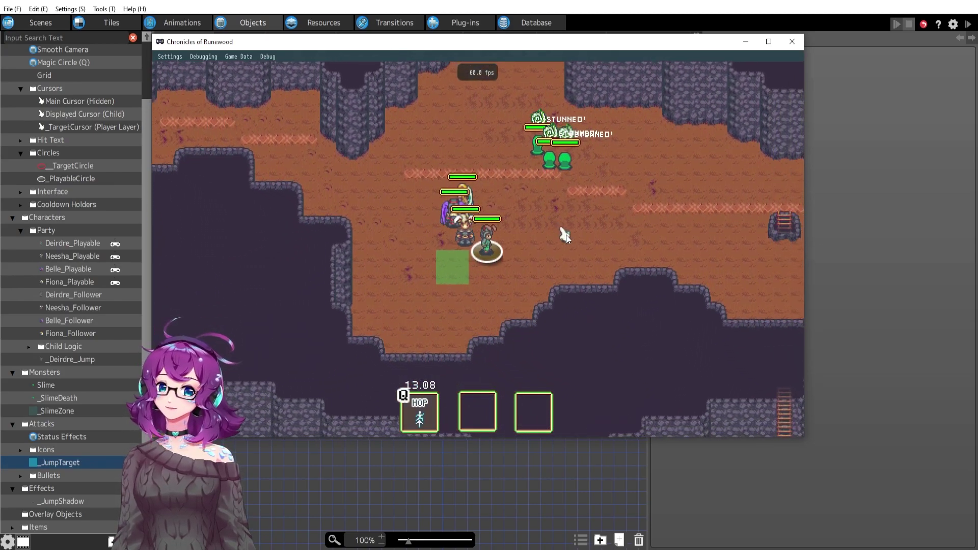
key(w)
key(a)
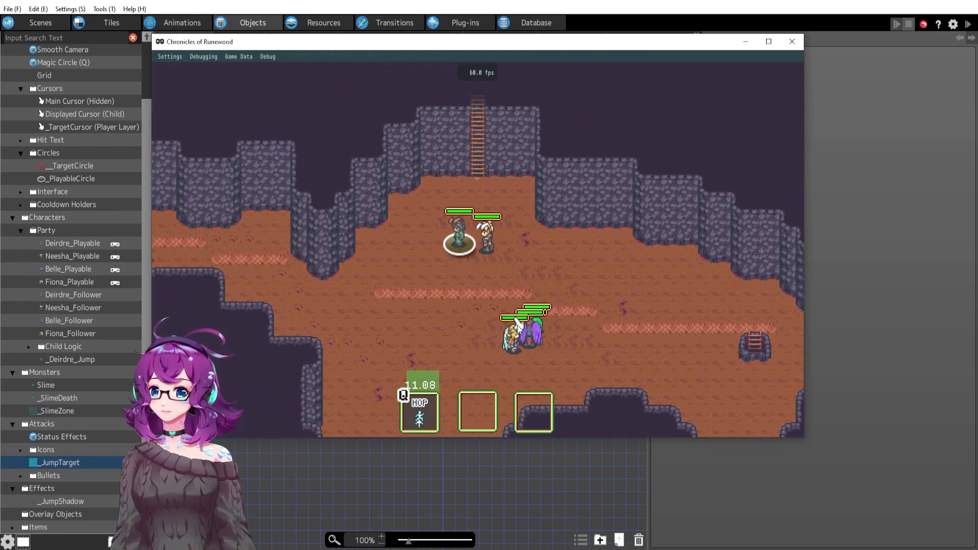
key(s)
key(a)
key(d)
key(w)
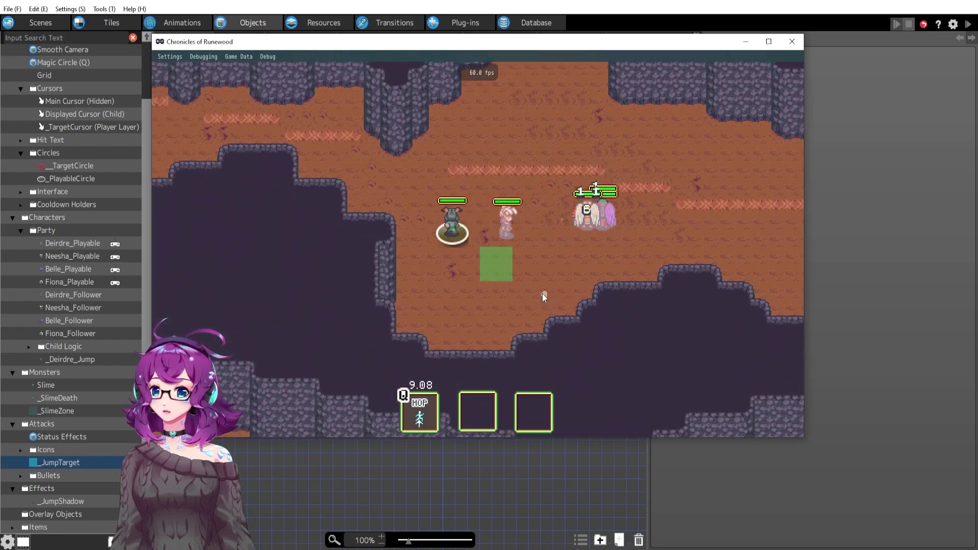